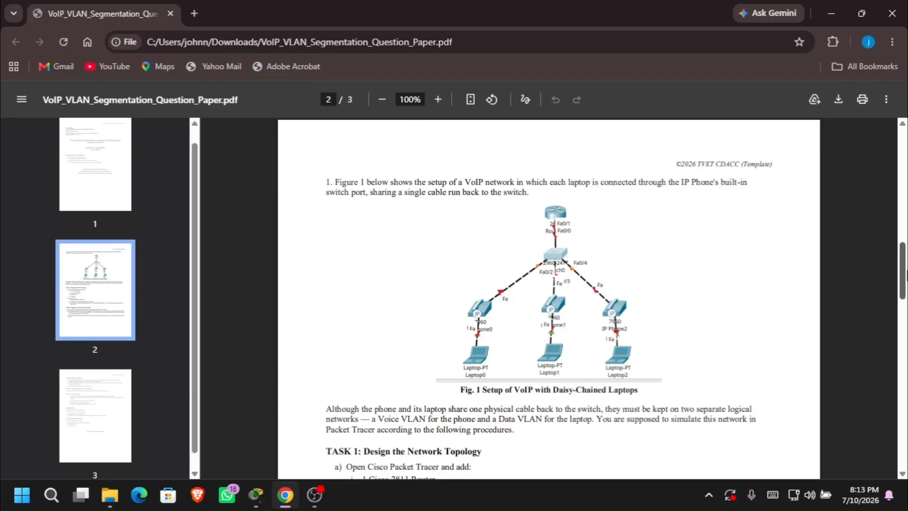
# Check the topology requirements in the question paper, switch to Cisco Packet Tracer, and place a 2811 router with a 2960 switch below it
pyautogui.moveTo(905, 275); pyautogui.dragTo(905, 298)
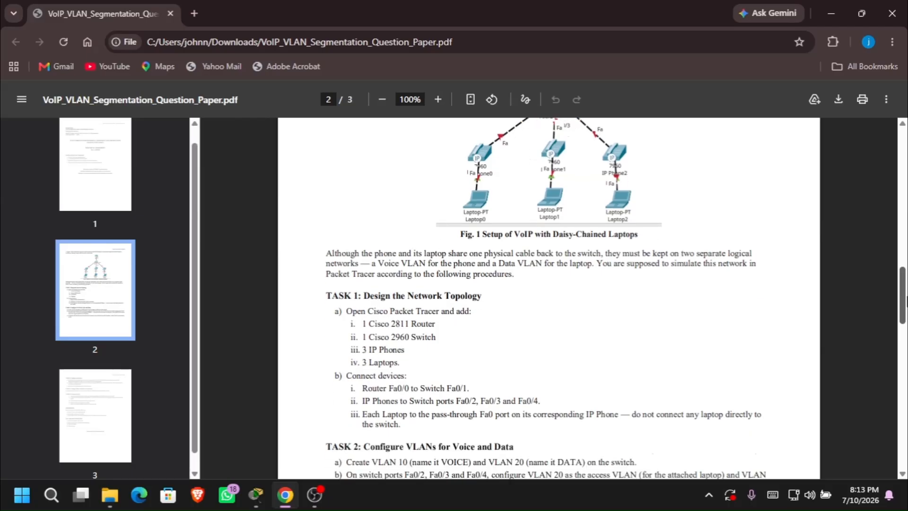
pyautogui.moveTo(905, 299); pyautogui.dragTo(904, 308)
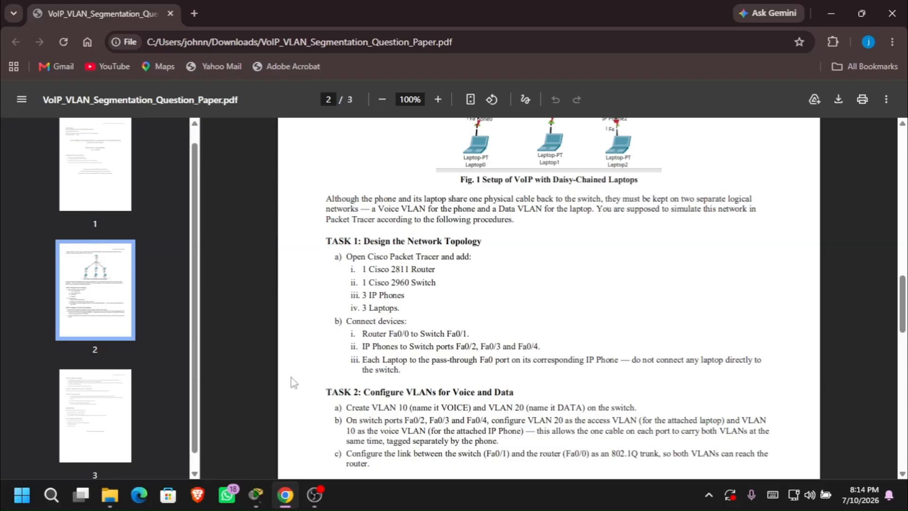
pyautogui.moveTo(293, 494)
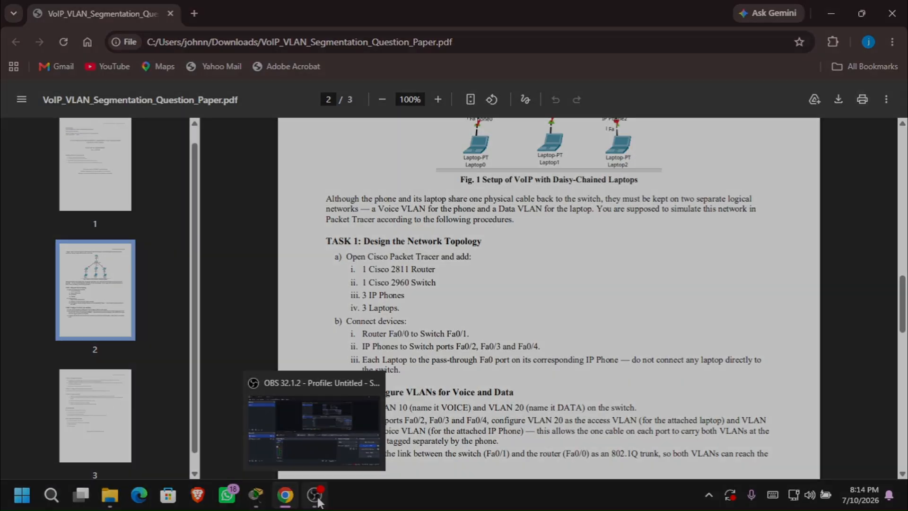
pyautogui.click(256, 495)
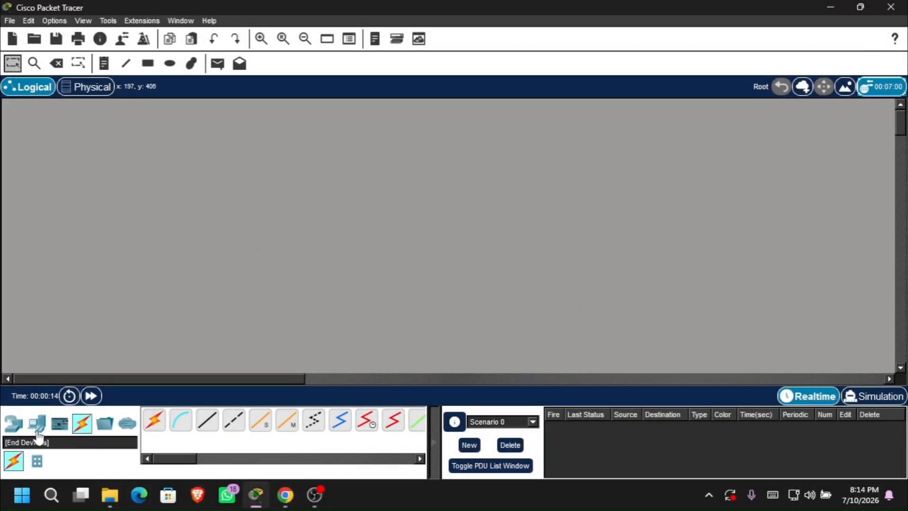
pyautogui.click(14, 422)
pyautogui.click(319, 419)
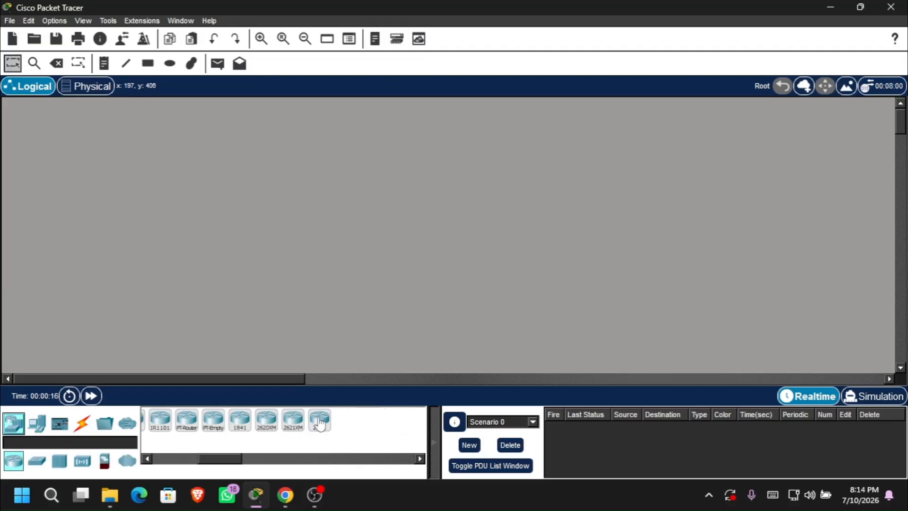
pyautogui.click(479, 122)
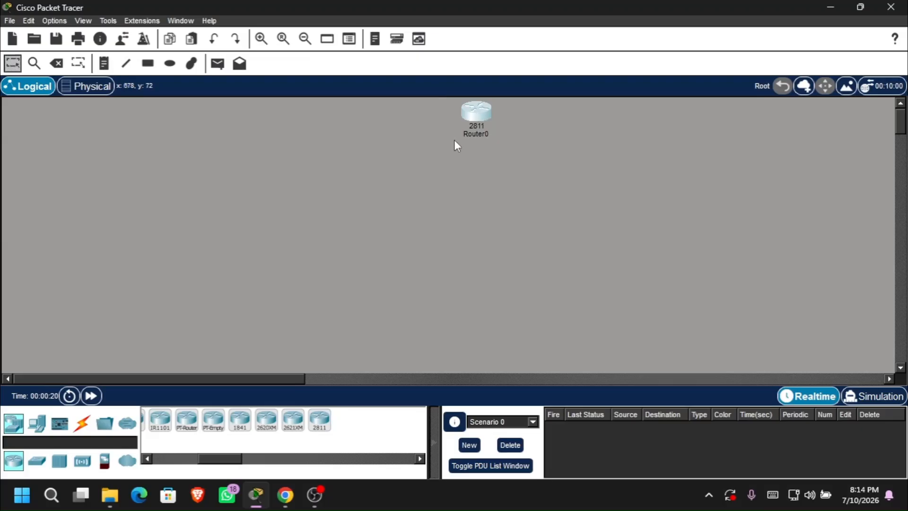
pyautogui.click(37, 461)
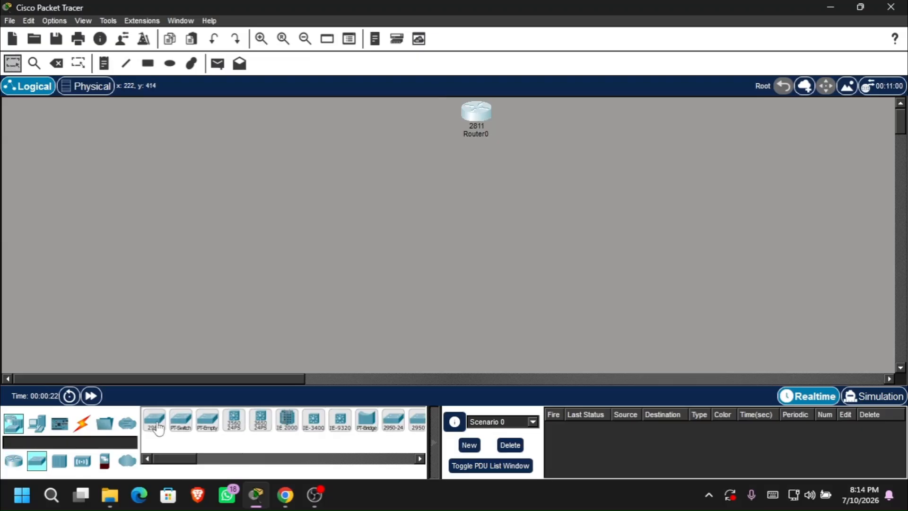
pyautogui.moveTo(155, 419); pyautogui.dragTo(410, 198)
pyautogui.moveTo(476, 185); pyautogui.dragTo(476, 181)
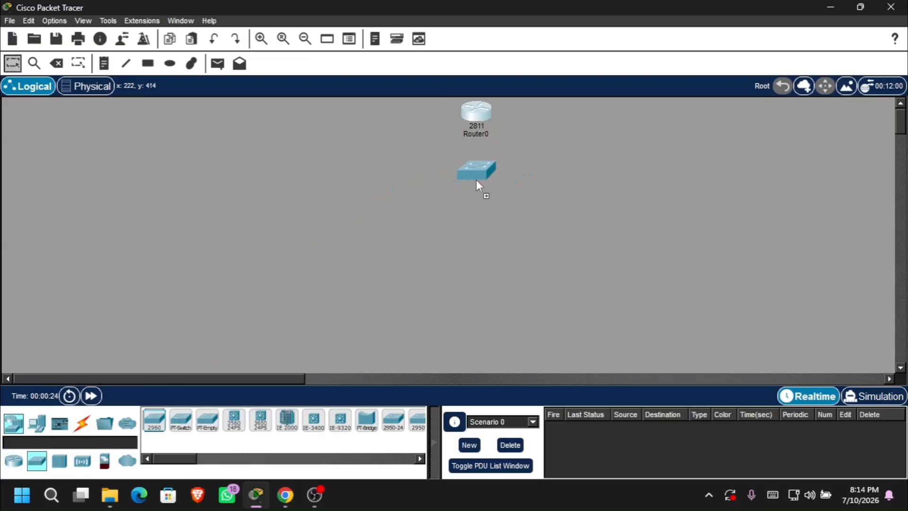
# Add three 7960 IP phones side by side in a row below the switch
pyautogui.click(37, 422)
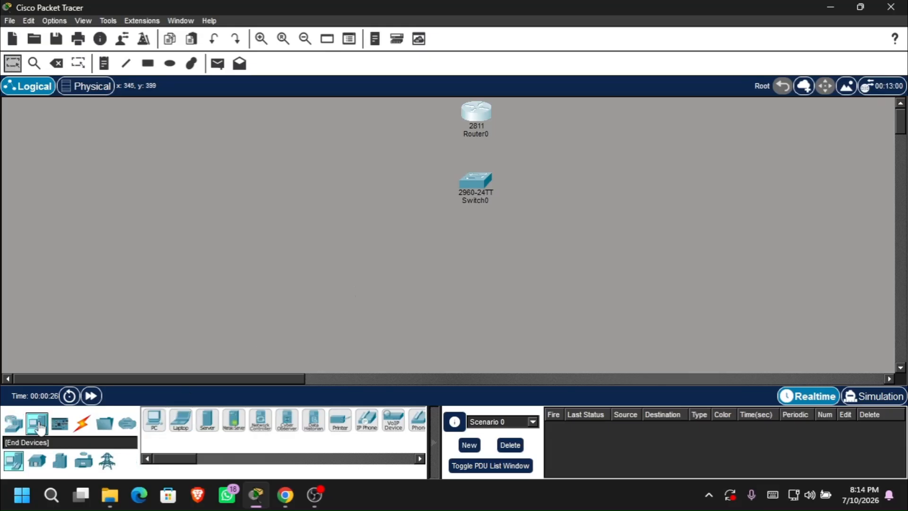
pyautogui.click(366, 419)
pyautogui.click(368, 418)
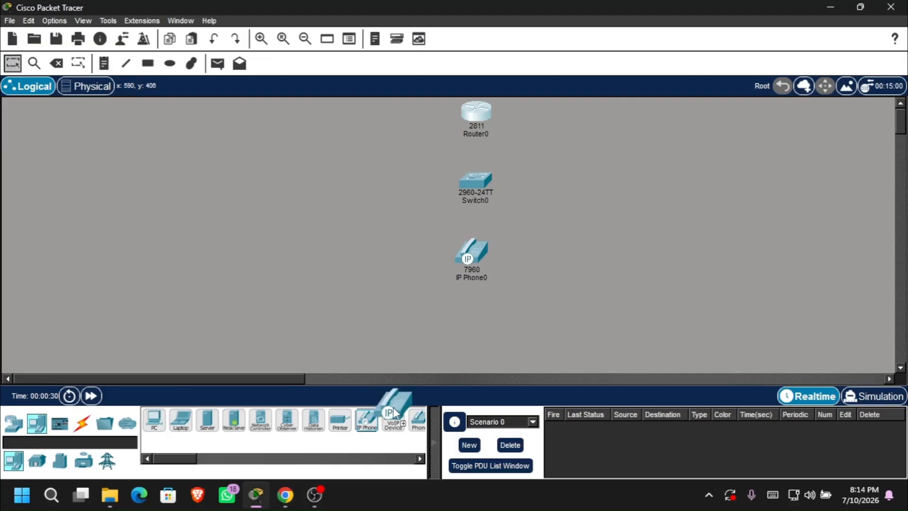
pyautogui.click(563, 259)
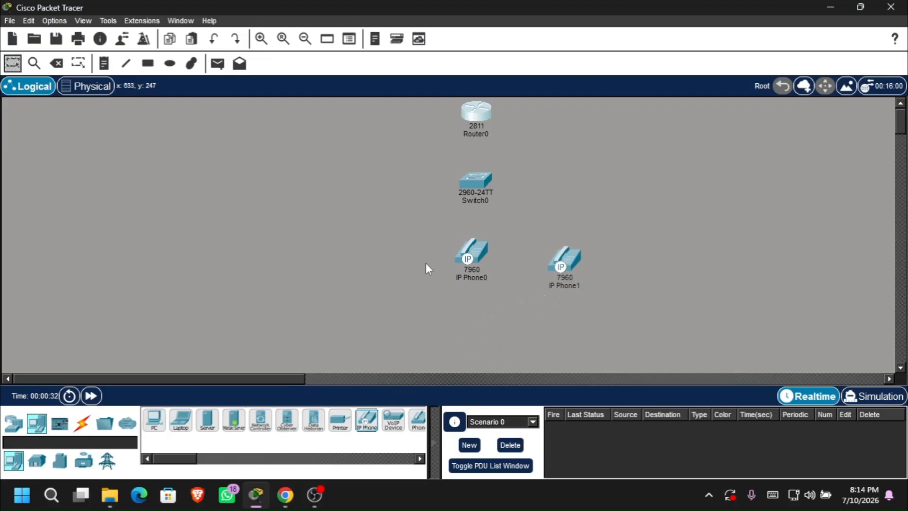
pyautogui.moveTo(473, 253); pyautogui.dragTo(480, 242)
pyautogui.moveTo(570, 259); pyautogui.dragTo(574, 240)
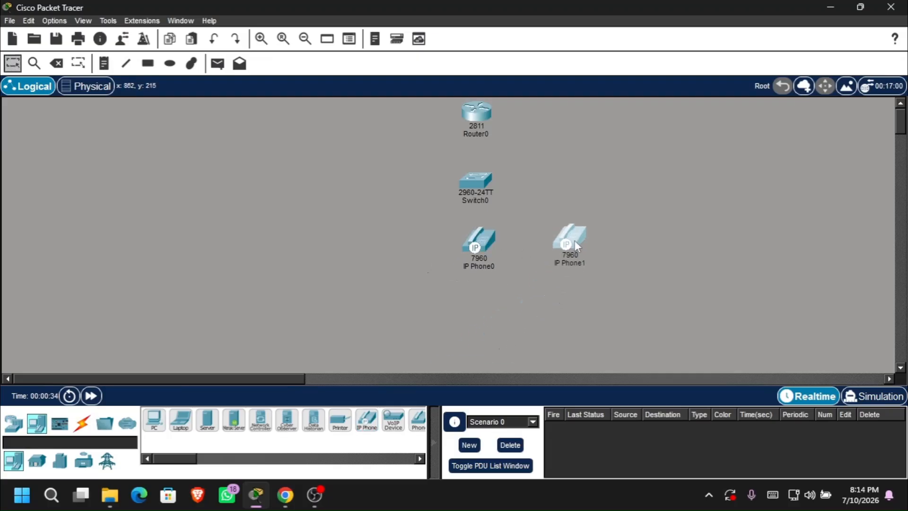
pyautogui.click(372, 422)
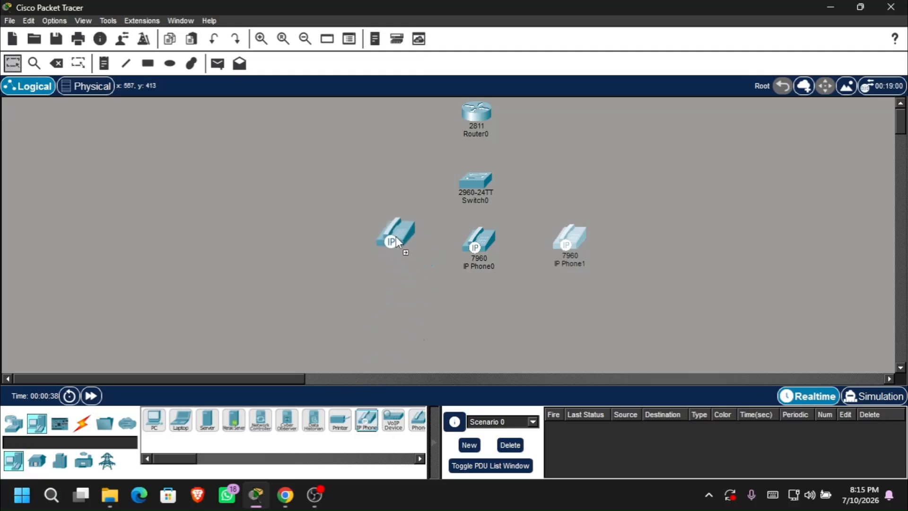
pyautogui.click(385, 246)
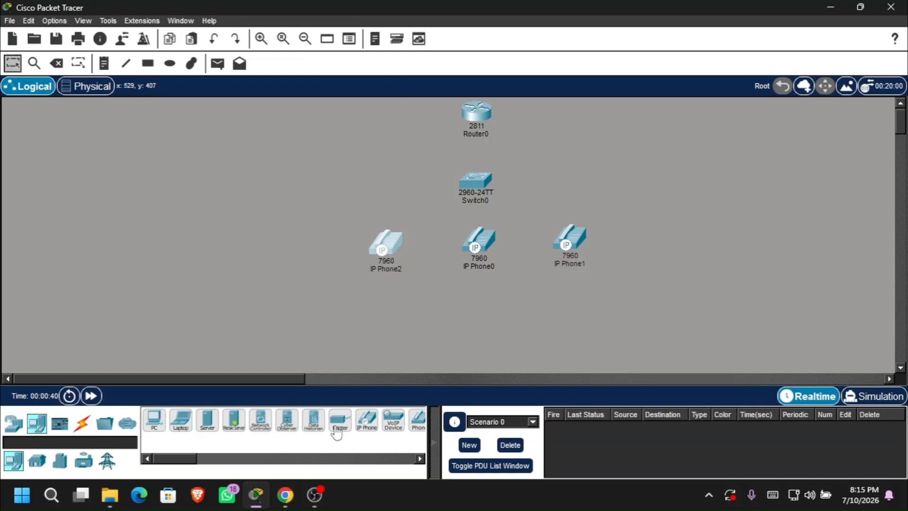
# Add three laptops in a row, one beneath each IP phone
pyautogui.click(187, 426)
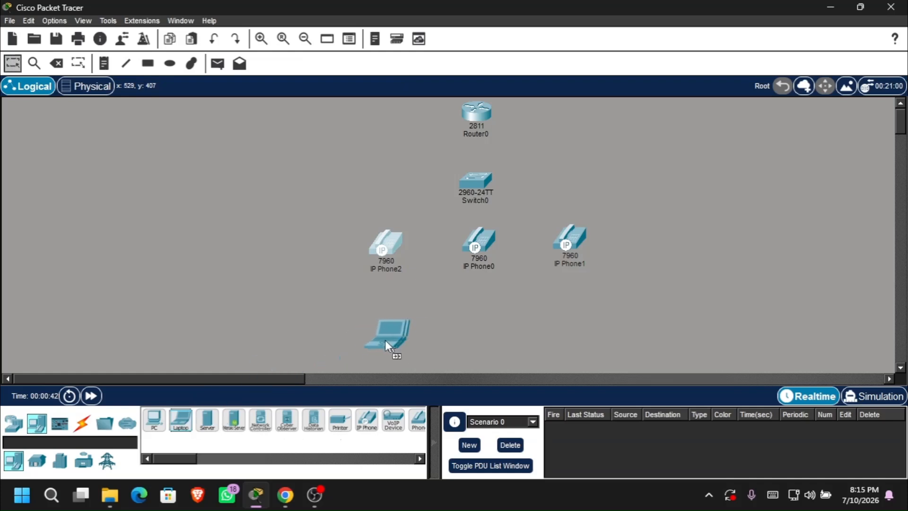
pyautogui.click(181, 421)
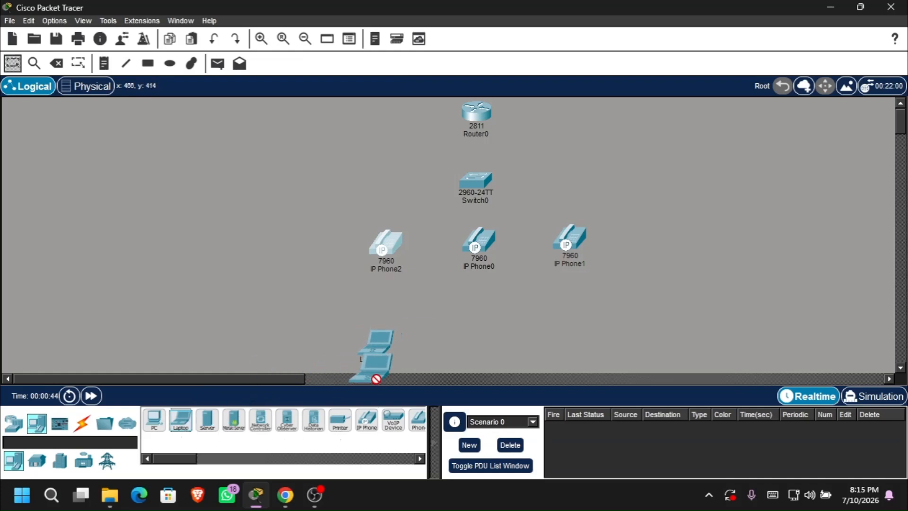
pyautogui.click(472, 334)
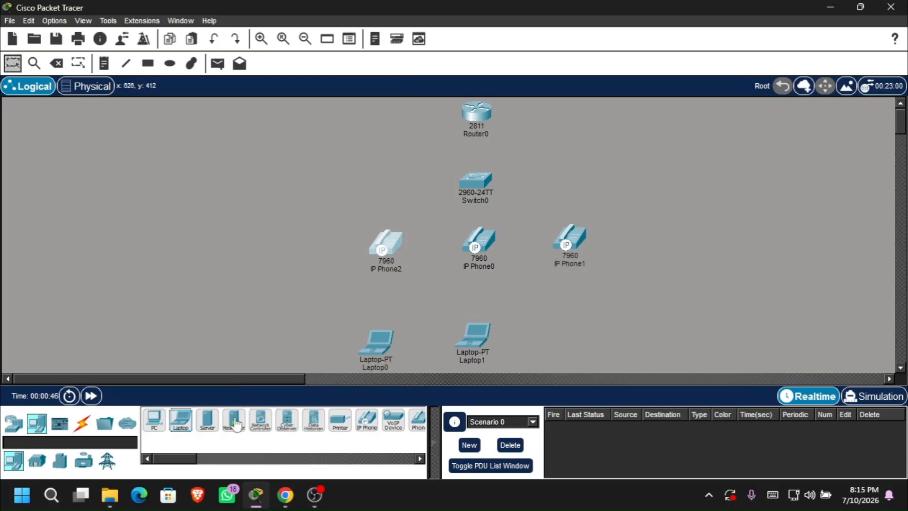
pyautogui.click(192, 428)
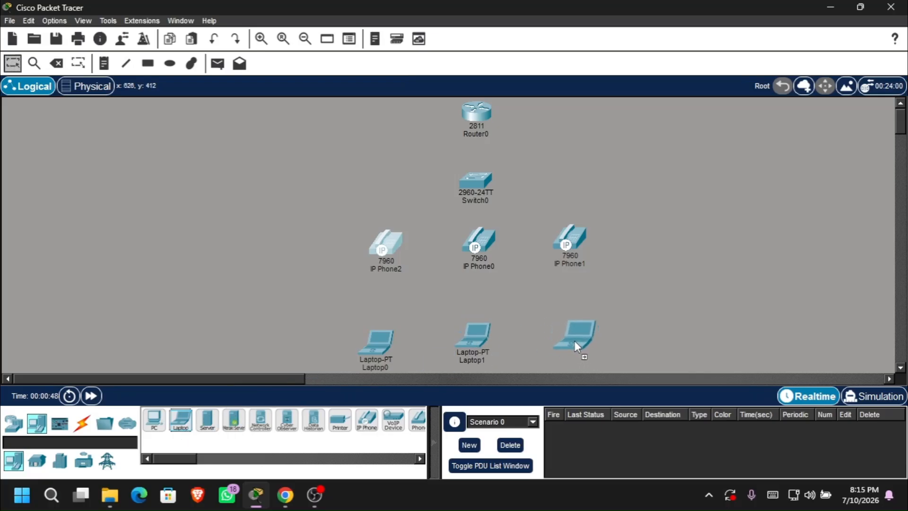
pyautogui.moveTo(587, 341); pyautogui.dragTo(579, 334)
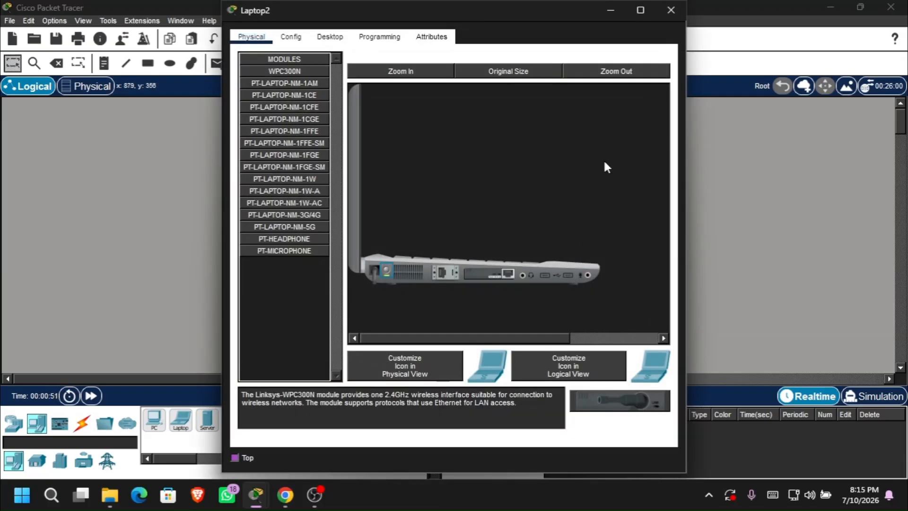
pyautogui.click(680, 7)
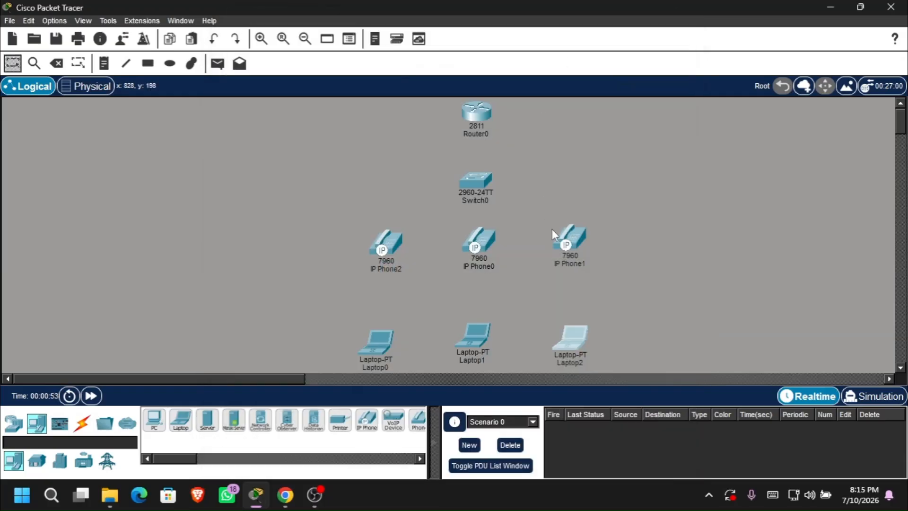
# Move the three IP phones slightly down, leaving more room below the switch
pyautogui.moveTo(567, 243); pyautogui.dragTo(569, 255)
pyautogui.moveTo(492, 243); pyautogui.dragTo(495, 257)
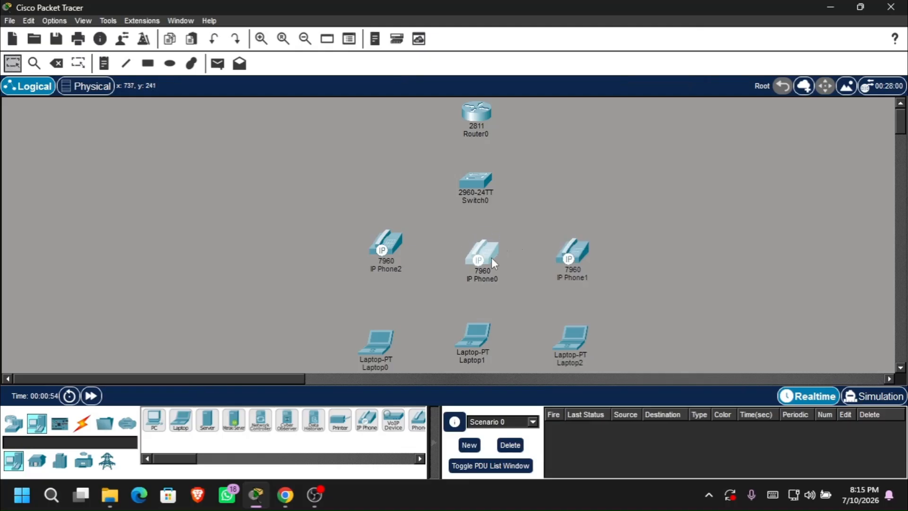
pyautogui.moveTo(389, 247); pyautogui.dragTo(388, 263)
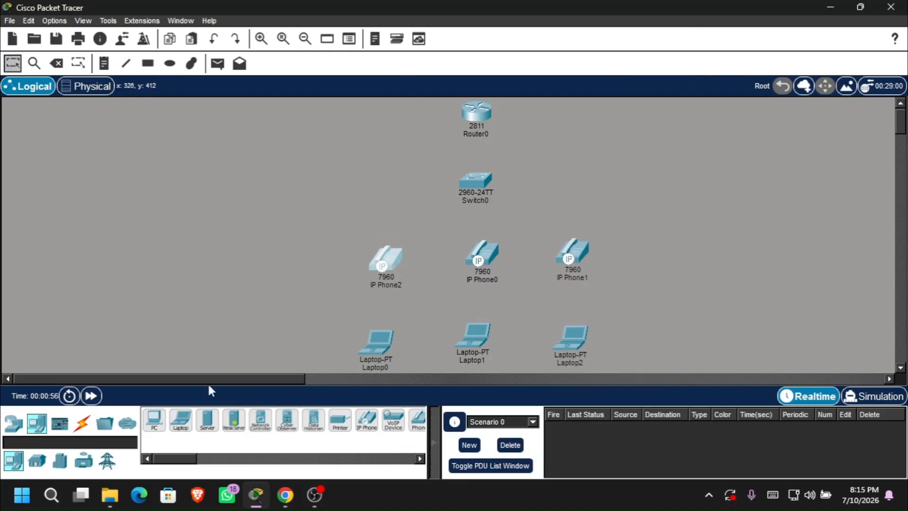
# Connect the router's Fa0/0 to the switch's Fa0/1 with an automatically chosen cable
pyautogui.click(82, 423)
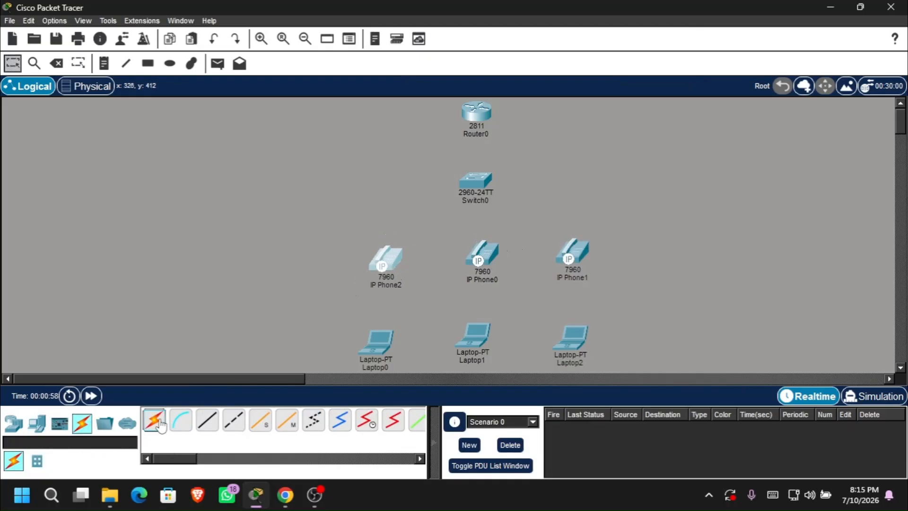
pyautogui.click(156, 421)
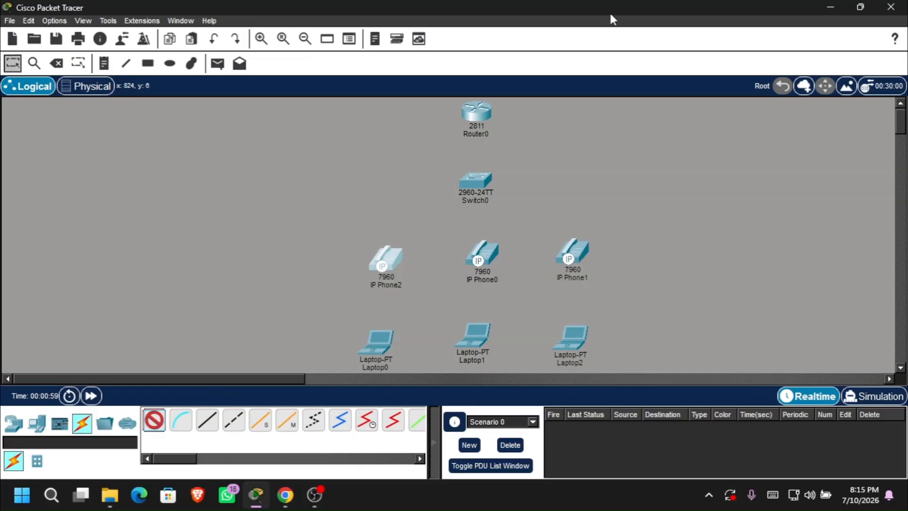
pyautogui.click(473, 113)
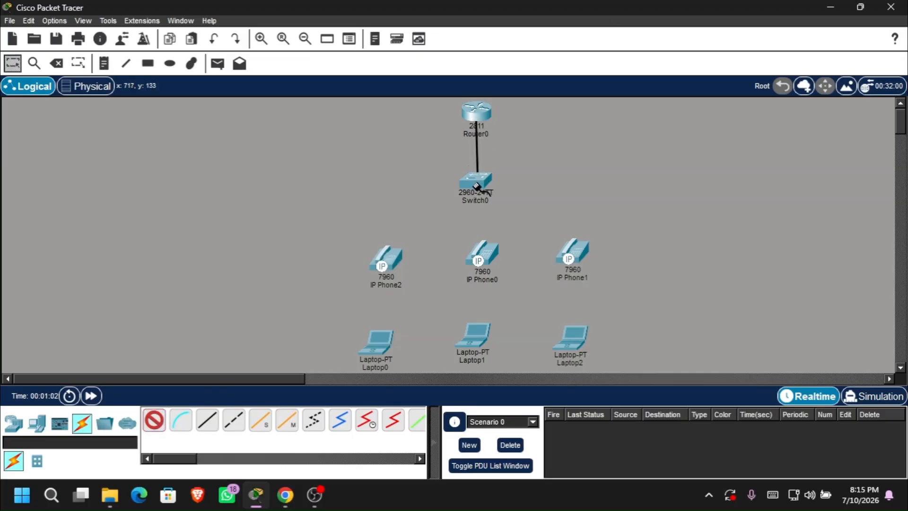
pyautogui.click(475, 184)
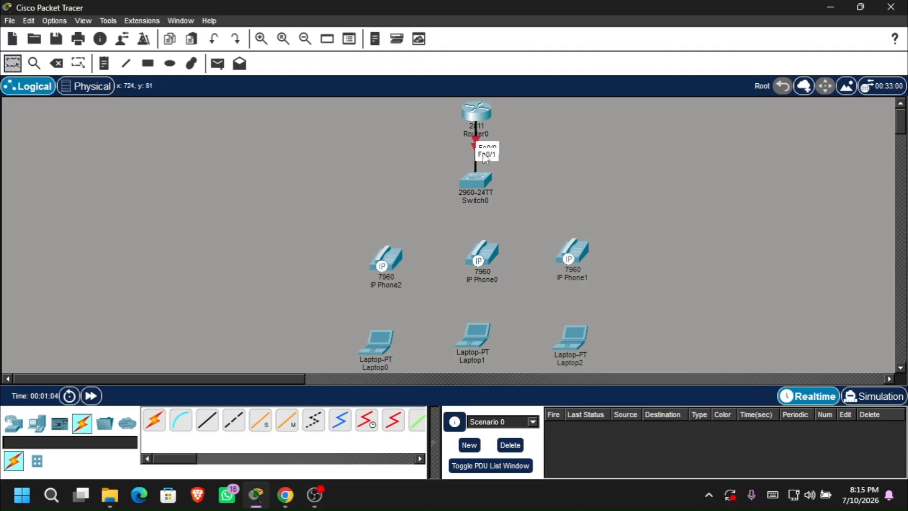
# Connect IP Phone2, IP Phone0 and IP Phone1 to switch ports Fa0/2, Fa0/3 and Fa0/4 with automatically chosen cables
pyautogui.click(161, 420)
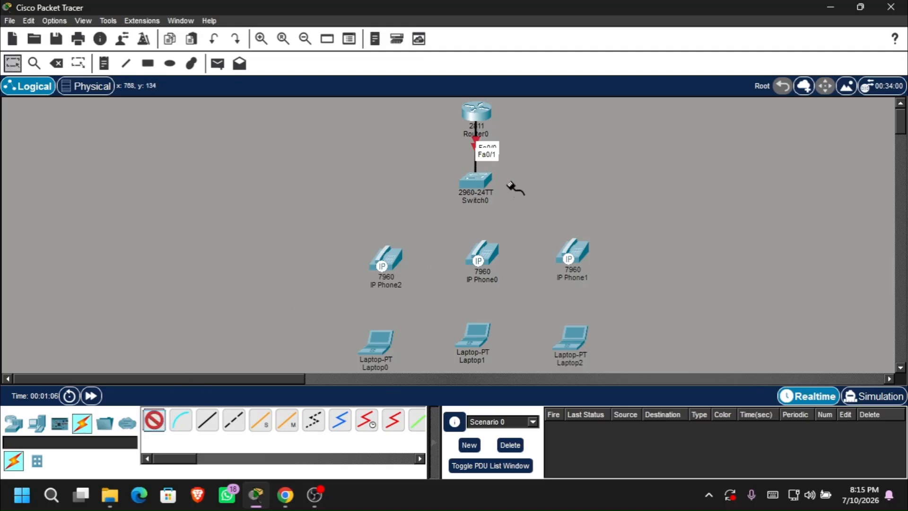
pyautogui.click(480, 185)
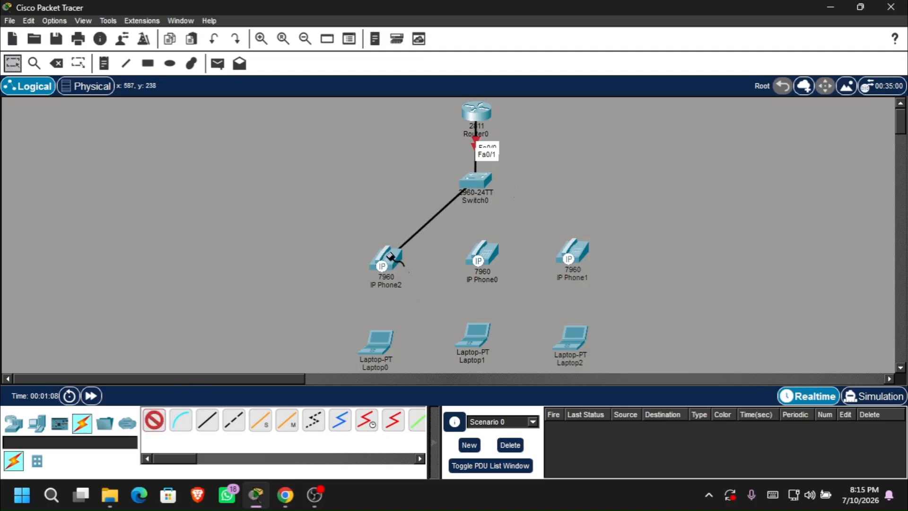
pyautogui.click(386, 260)
pyautogui.click(154, 420)
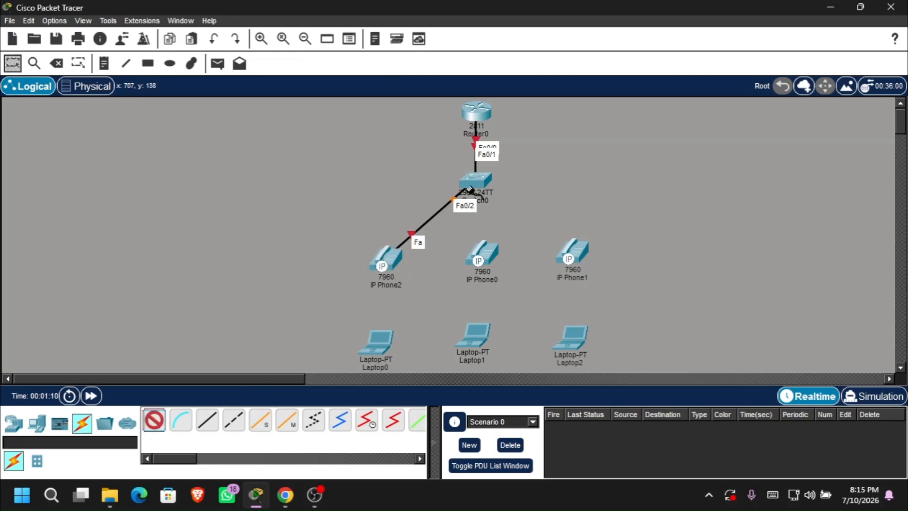
pyautogui.click(475, 185)
pyautogui.click(478, 250)
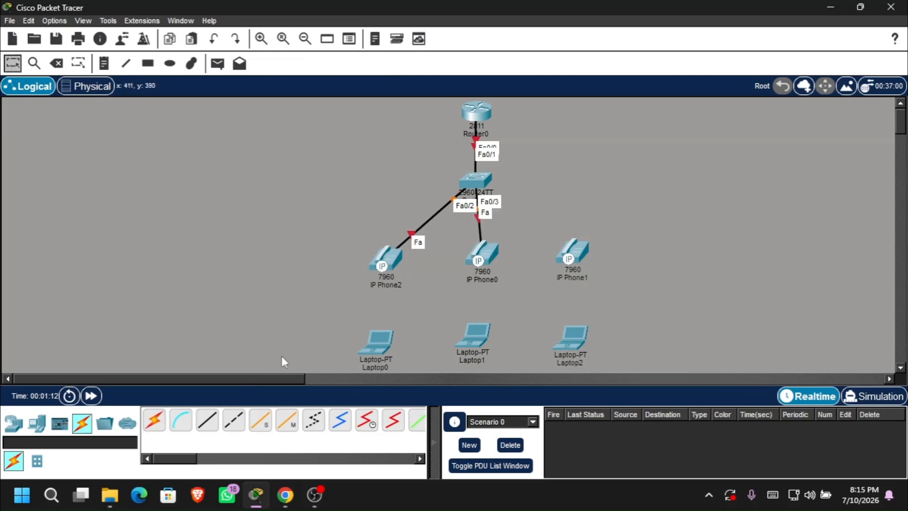
pyautogui.click(154, 420)
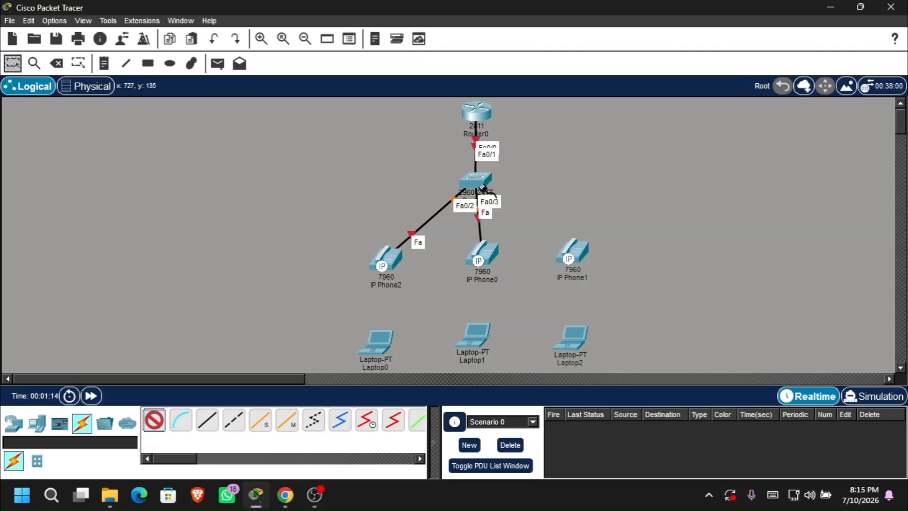
pyautogui.click(487, 190)
pyautogui.click(581, 254)
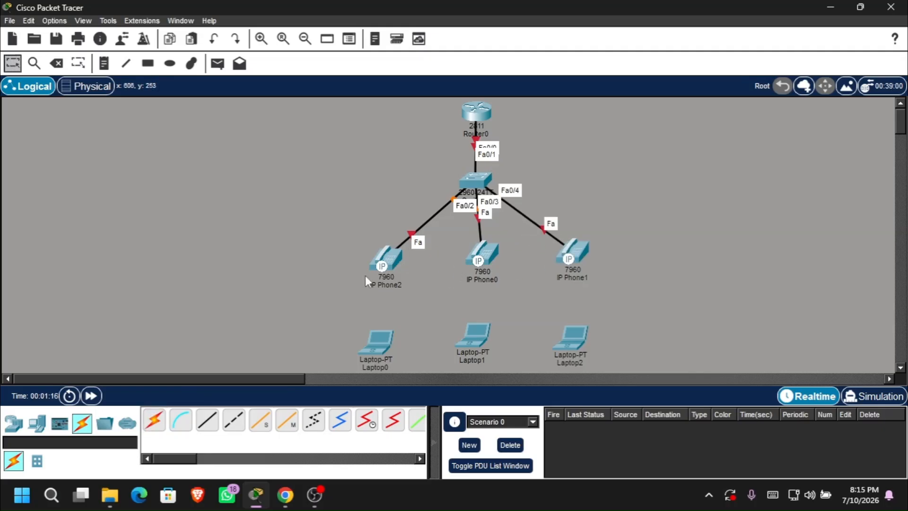
# Connect Laptop0 to IP Phone2, Laptop1 to IP Phone0 and Laptop2 to IP Phone1 with automatically chosen cables
pyautogui.click(154, 420)
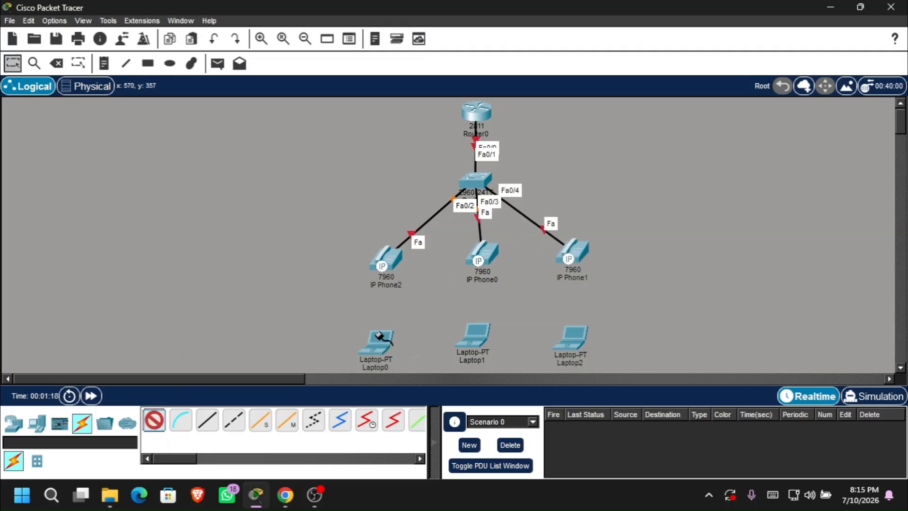
pyautogui.click(381, 339)
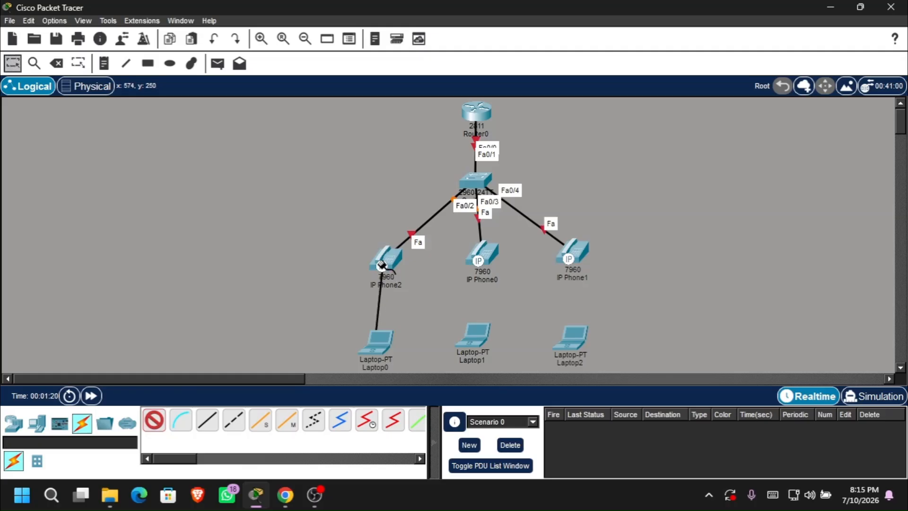
pyautogui.click(382, 266)
pyautogui.click(154, 420)
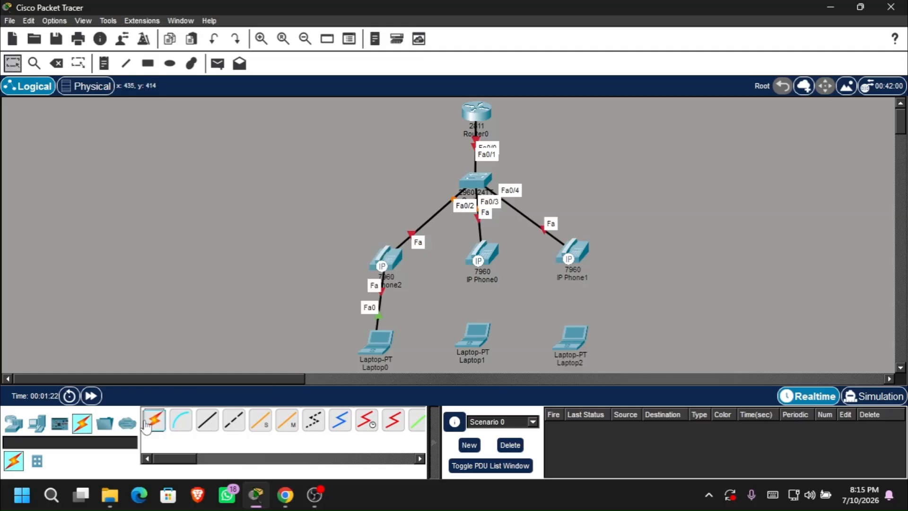
pyautogui.click(477, 336)
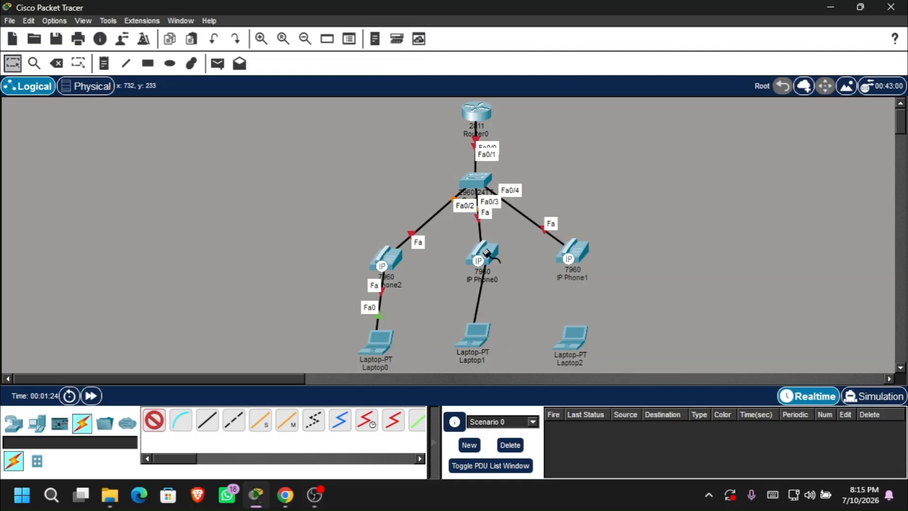
pyautogui.click(483, 254)
pyautogui.click(154, 420)
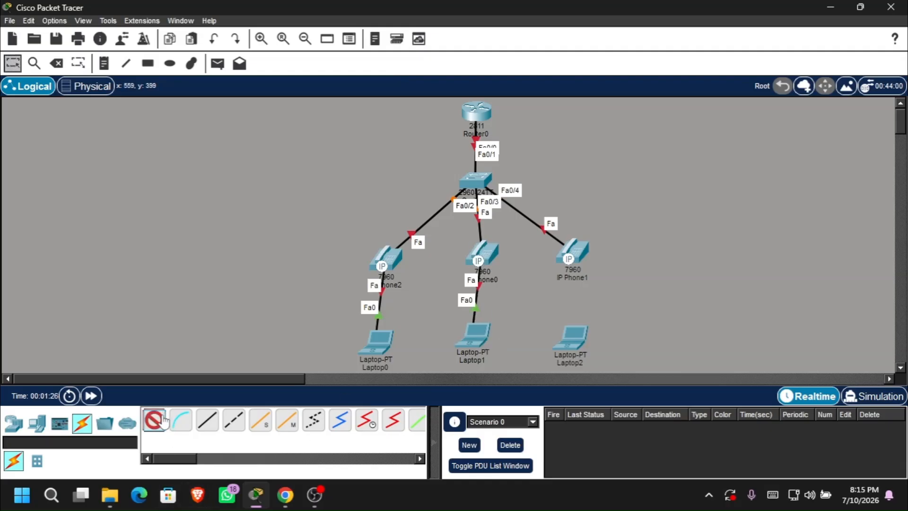
pyautogui.click(569, 331)
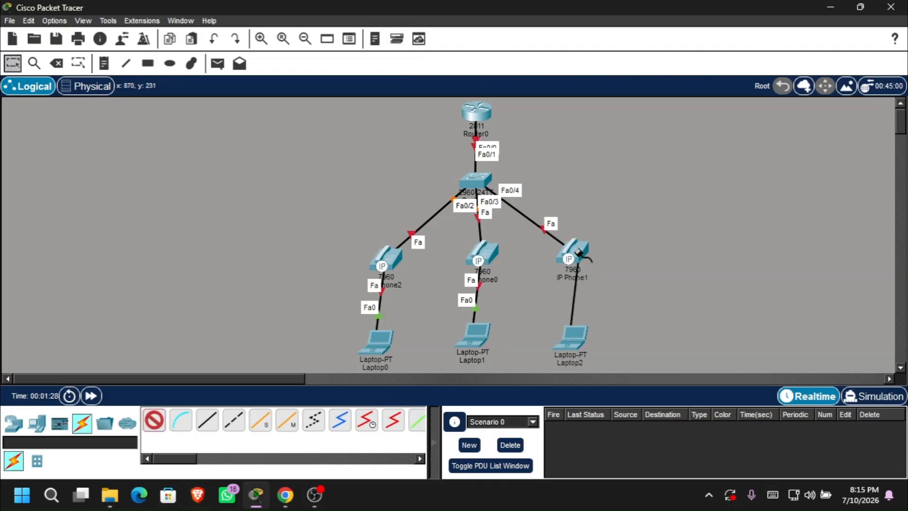
pyautogui.click(574, 251)
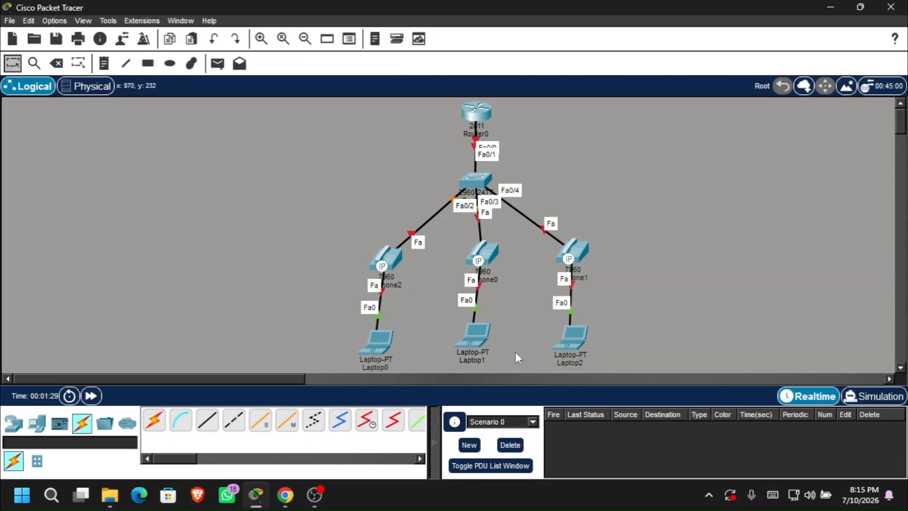
# Read the Task 2 VLAN requirements in the question paper in Chrome, then return to Cisco Packet Tracer
pyautogui.click(286, 497)
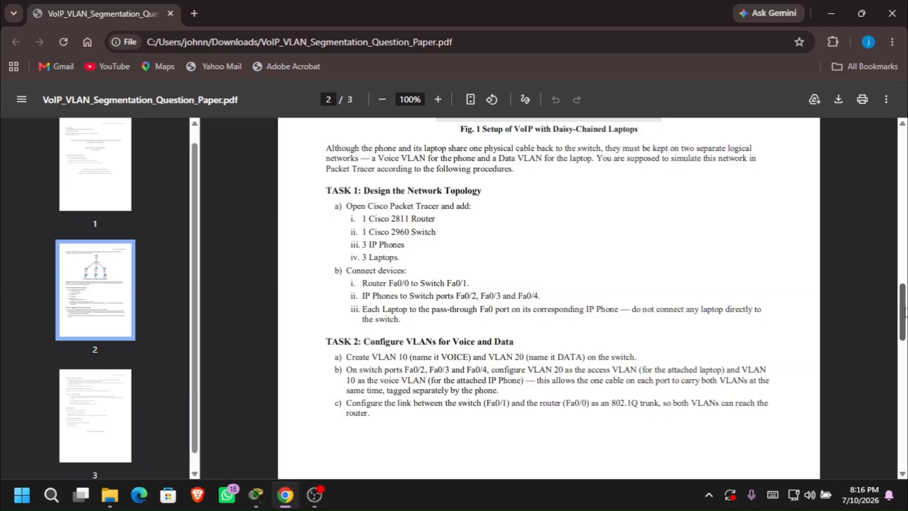
pyautogui.scroll(-5, 906, 327)
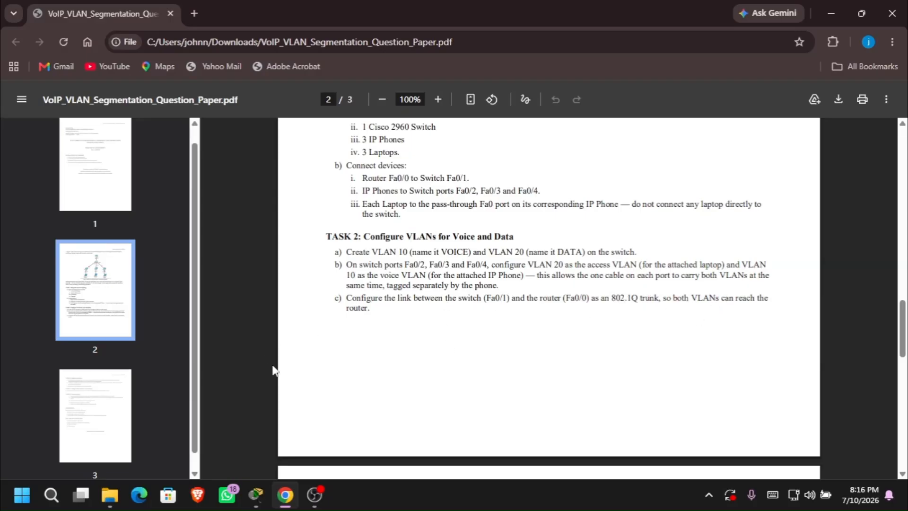
pyautogui.click(260, 501)
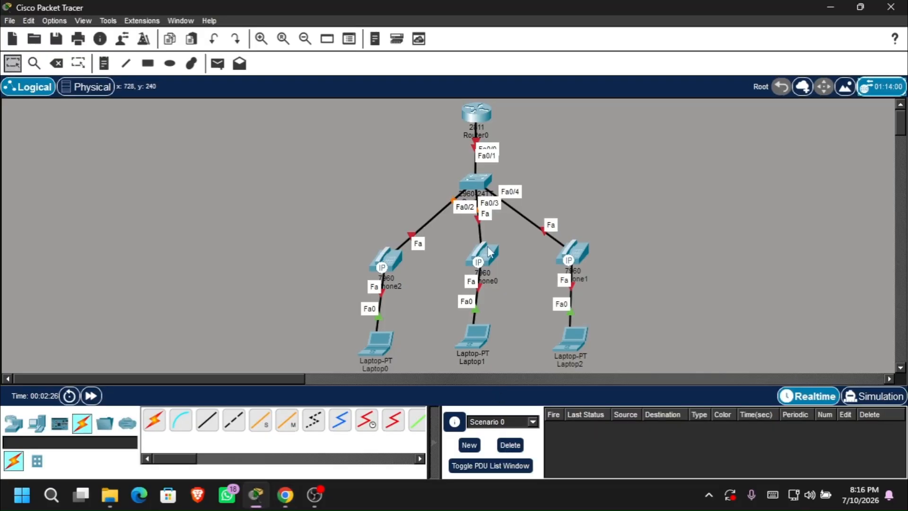
# Open the switch's command line and enter global configuration mode with en and config t
pyautogui.click(475, 181)
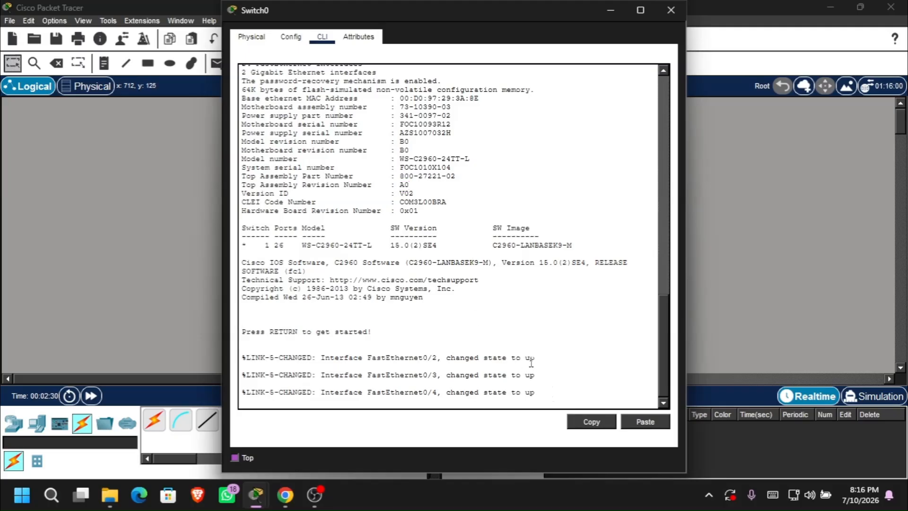
pyautogui.press('Return')
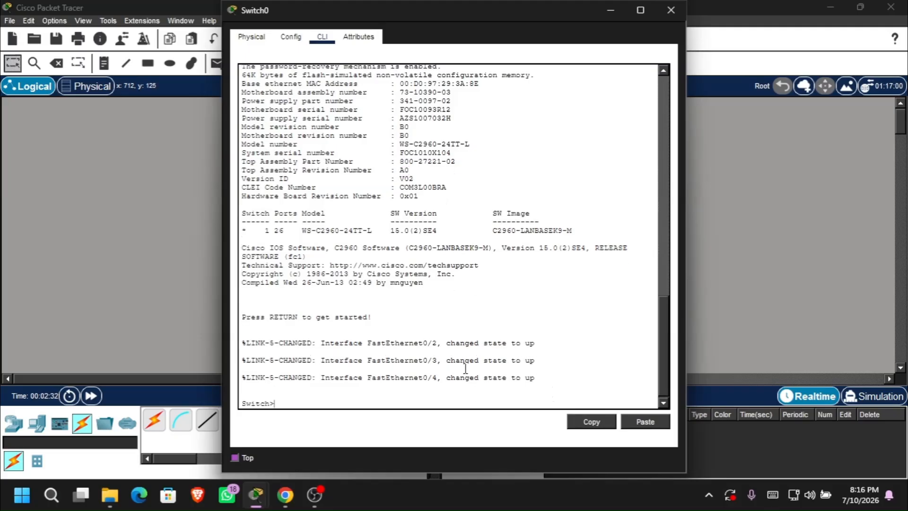
pyautogui.write('en')
pyautogui.press('Return')
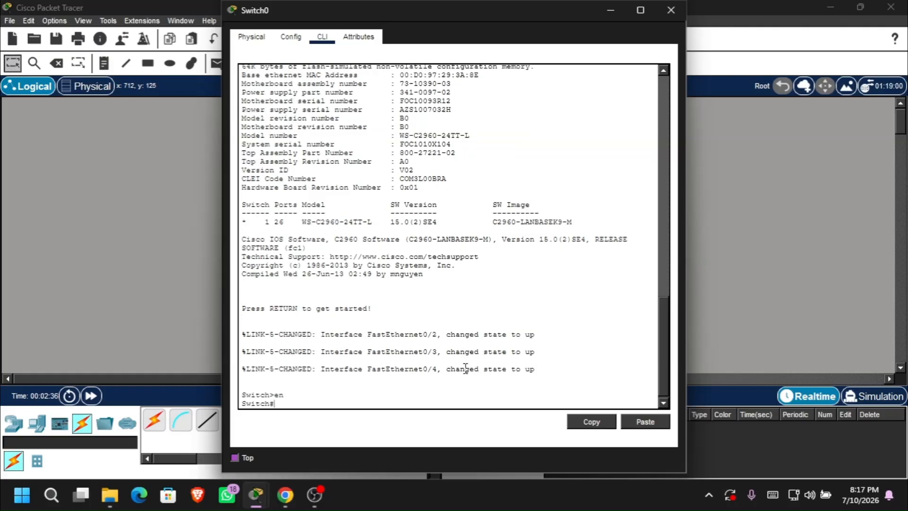
pyautogui.write('config t')
pyautogui.press('Return')
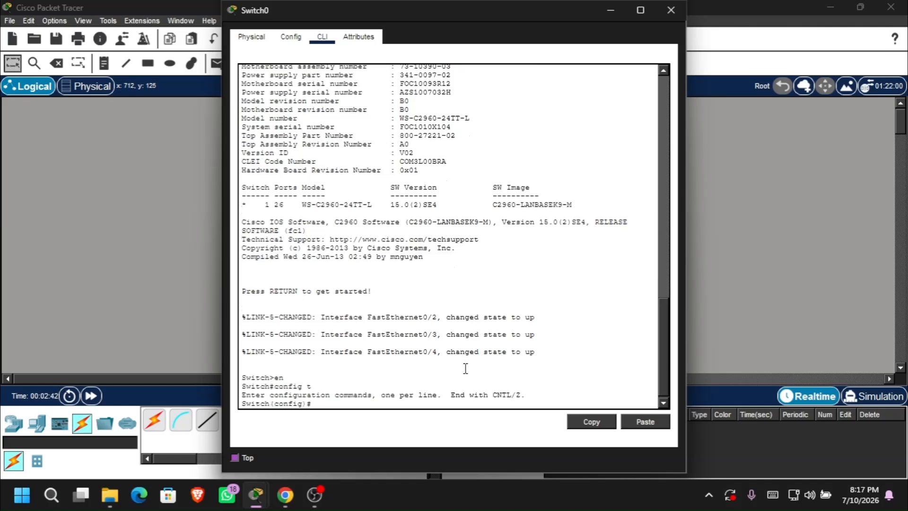
# Configure switch port Fa0/1 as a trunk allowing VLANs 10 and 20, and exit the interface configuration
pyautogui.write('interface fa0/1')
pyautogui.press('Return')
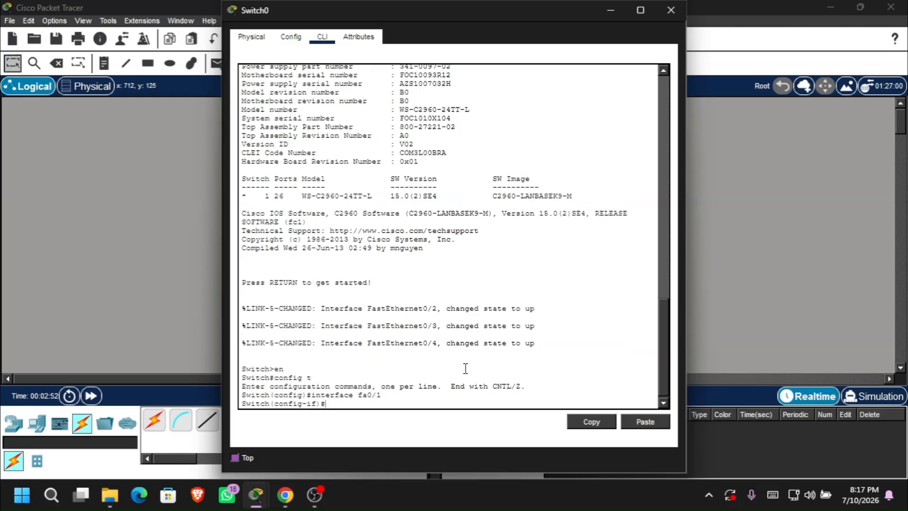
pyautogui.write('switchport mode trun')
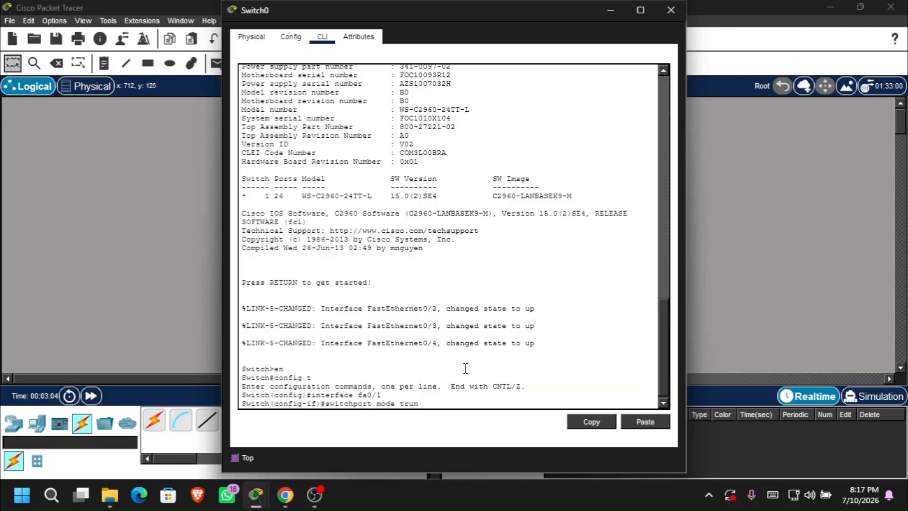
pyautogui.write('k')
pyautogui.press('Return')
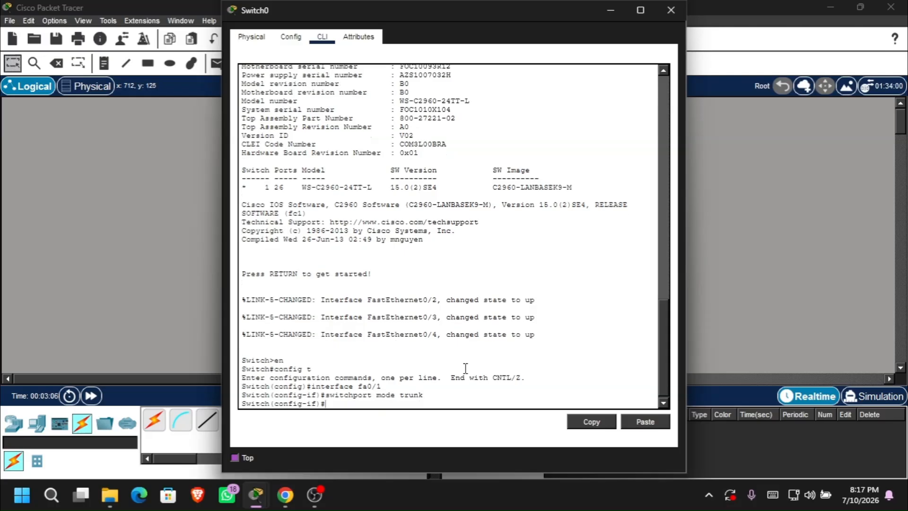
pyautogui.write('switchport trunk allowed ')
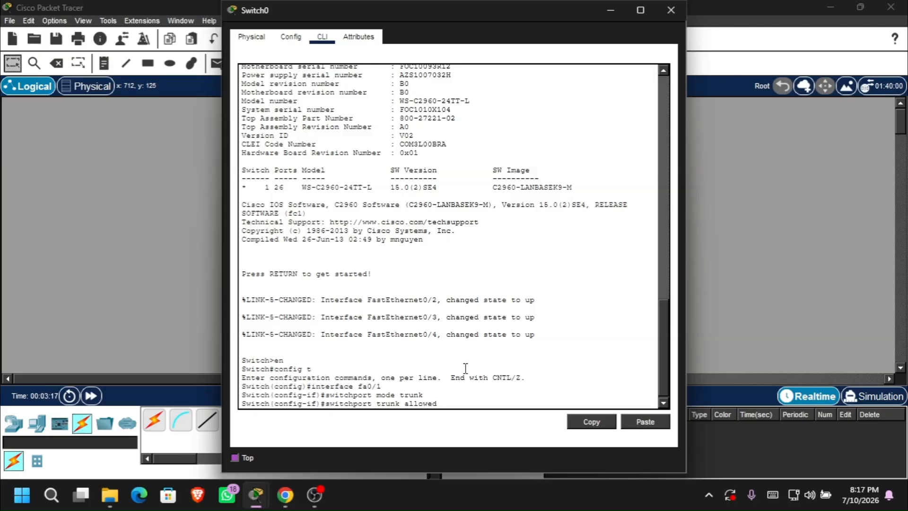
pyautogui.write('vlan 10,20')
pyautogui.press('Return')
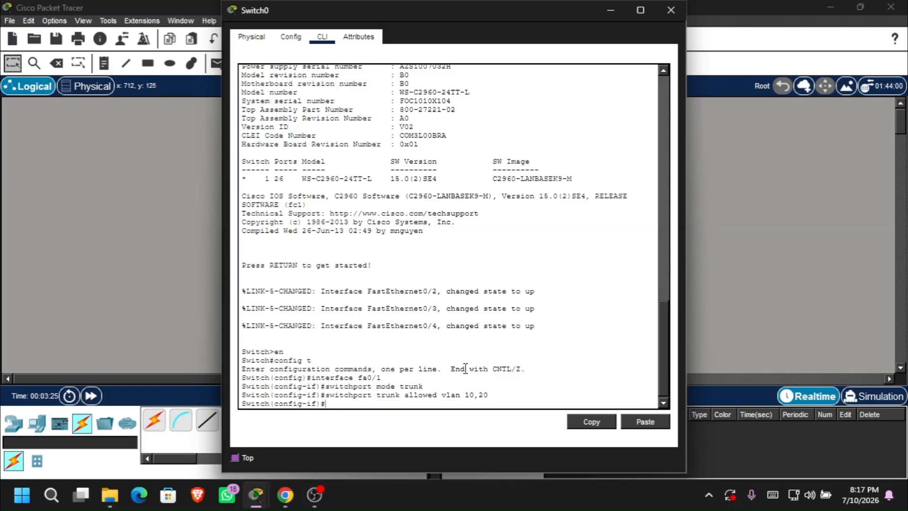
pyautogui.write('exit')
pyautogui.press('Return')
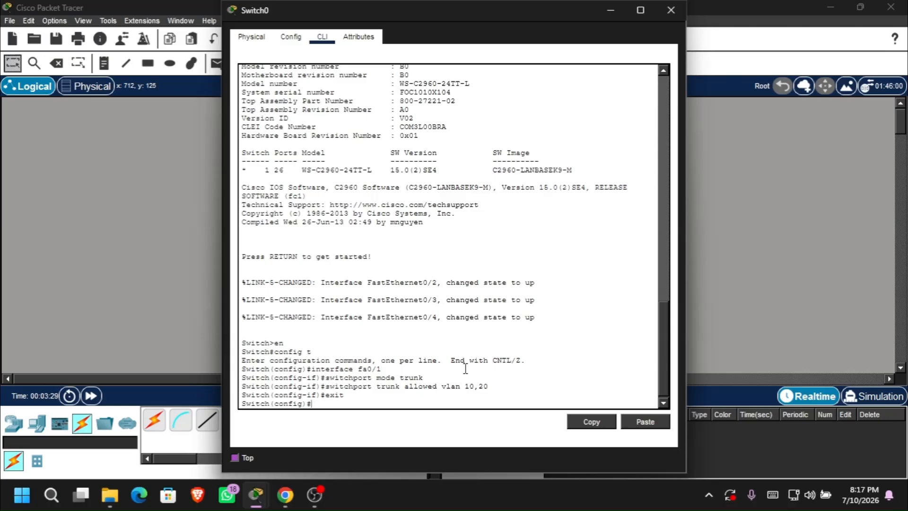
# Create VLAN 10 on the switch, name it VOICE and exit its configuration
pyautogui.write('vlan 10')
pyautogui.press('Return')
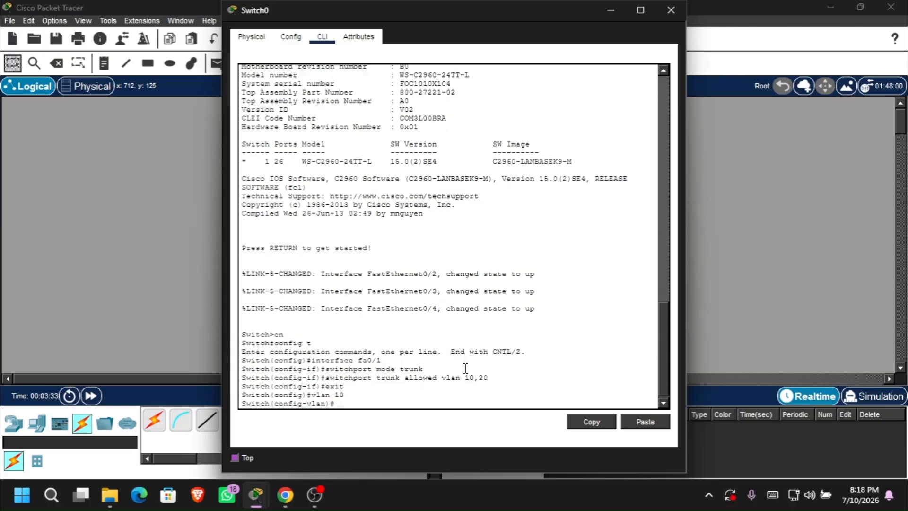
pyautogui.write('V')
pyautogui.press('BackSpace')
pyautogui.write('name VOICE')
pyautogui.press('Return')
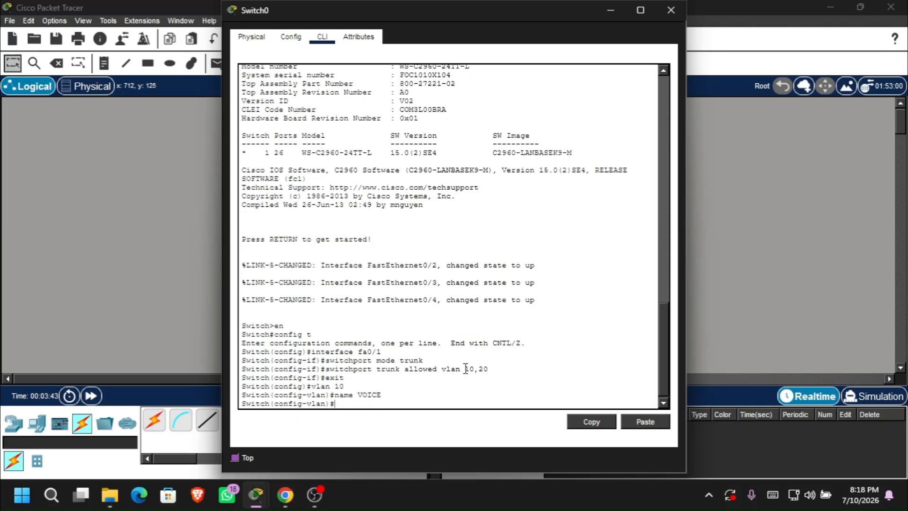
pyautogui.write('exit')
pyautogui.press('Return')
# Create VLAN 20 on the switch, name it DATA and exit its configuration
pyautogui.write('v')
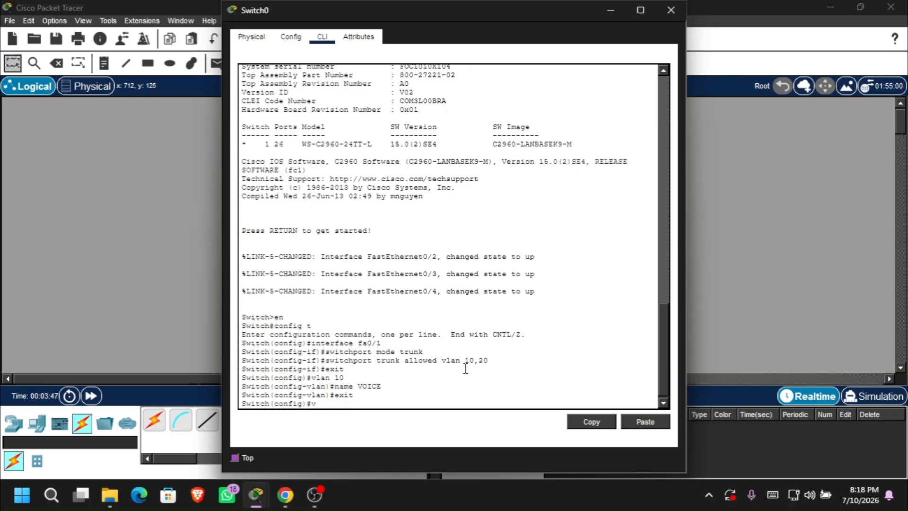
pyautogui.write('lan 20')
pyautogui.press('Return')
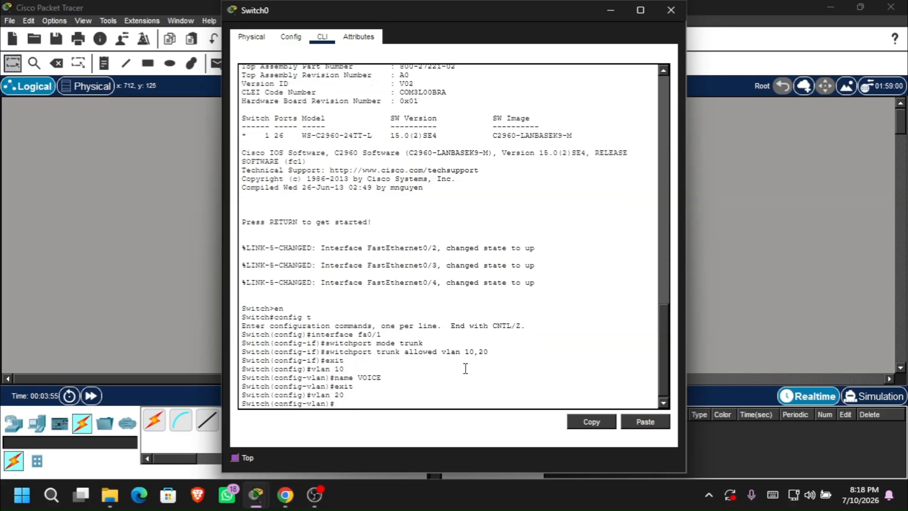
pyautogui.write('name DATA')
pyautogui.press('Return')
pyautogui.write('ex')
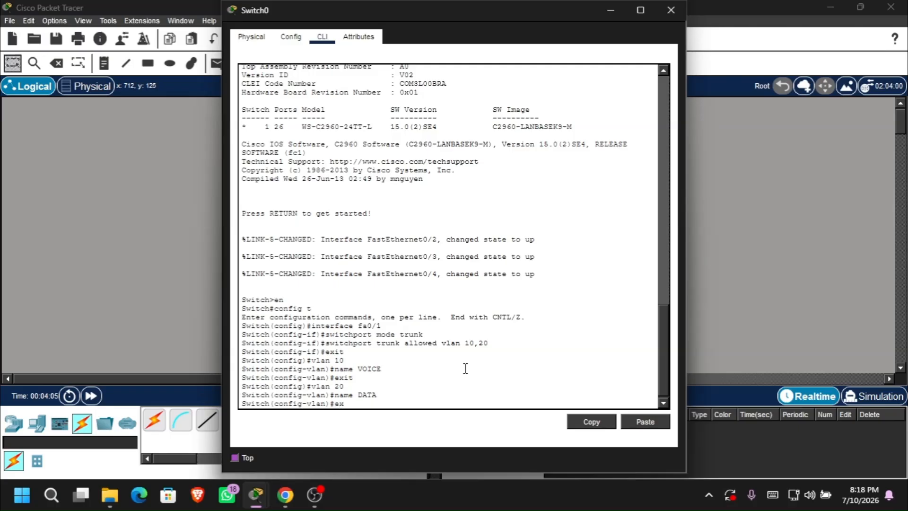
pyautogui.write('it')
pyautogui.press('Return')
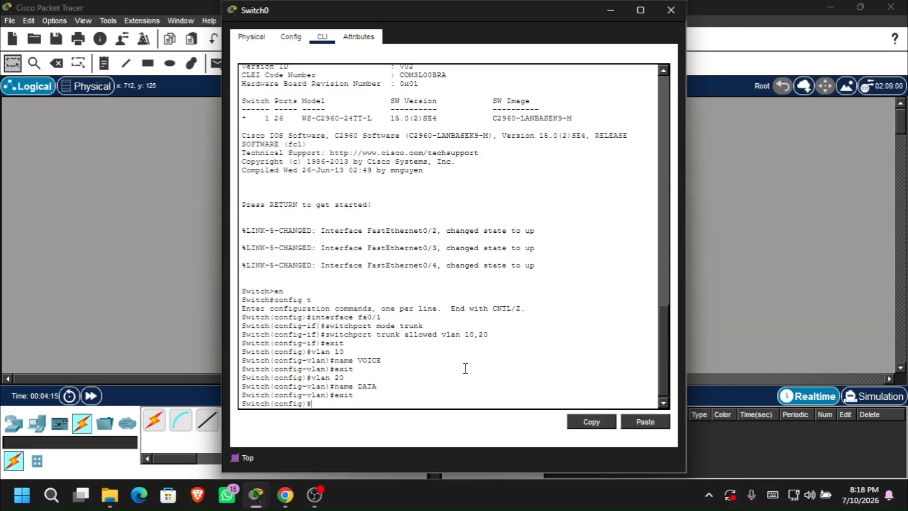
# Set the switch port range fa0/2-4 to access mode
pyautogui.write('interface')
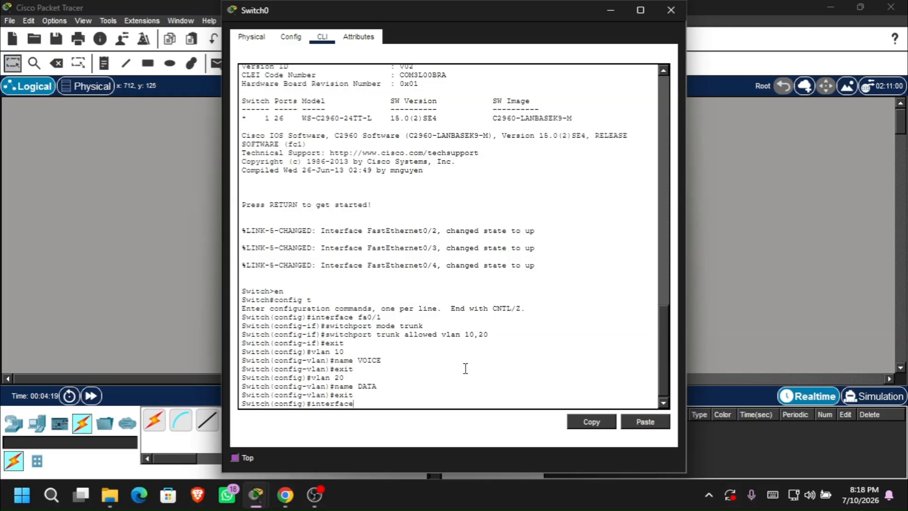
pyautogui.write(' ran')
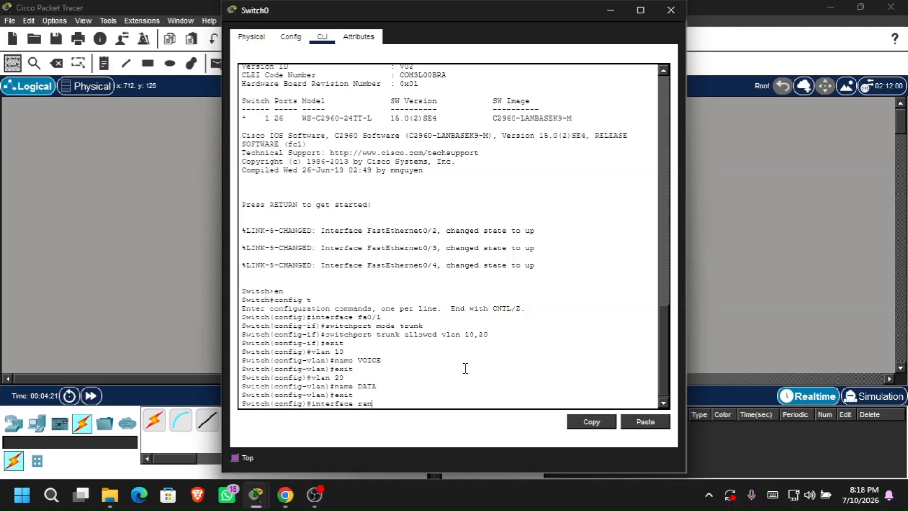
pyautogui.write('ge fa0/2-4')
pyautogui.press('Return')
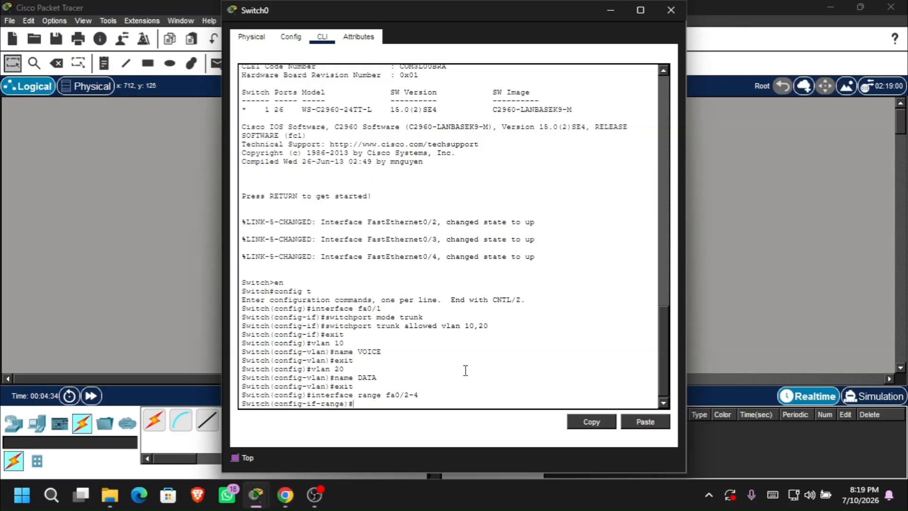
pyautogui.write('switchport mode access')
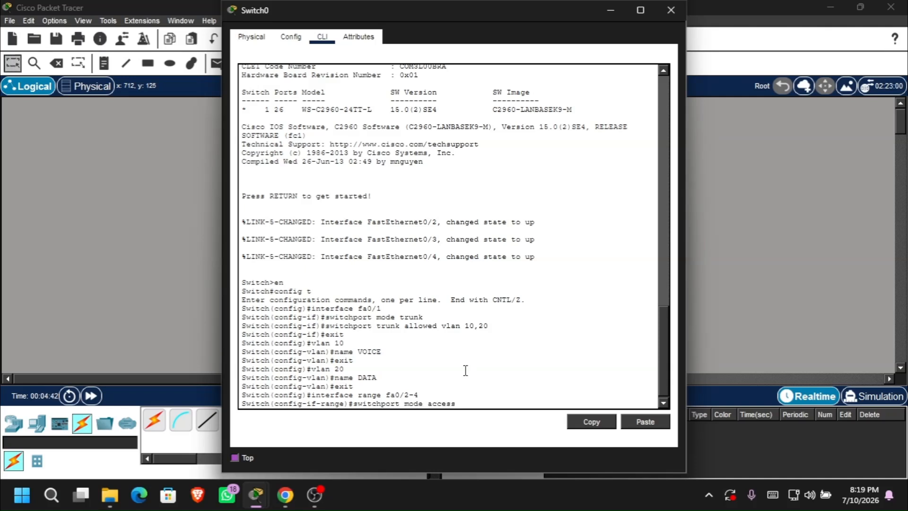
pyautogui.press('Return')
# Assign access VLAN 20 and voice VLAN 10 to ports fa0/2-4, and exit the range configuration
pyautogui.write('s')
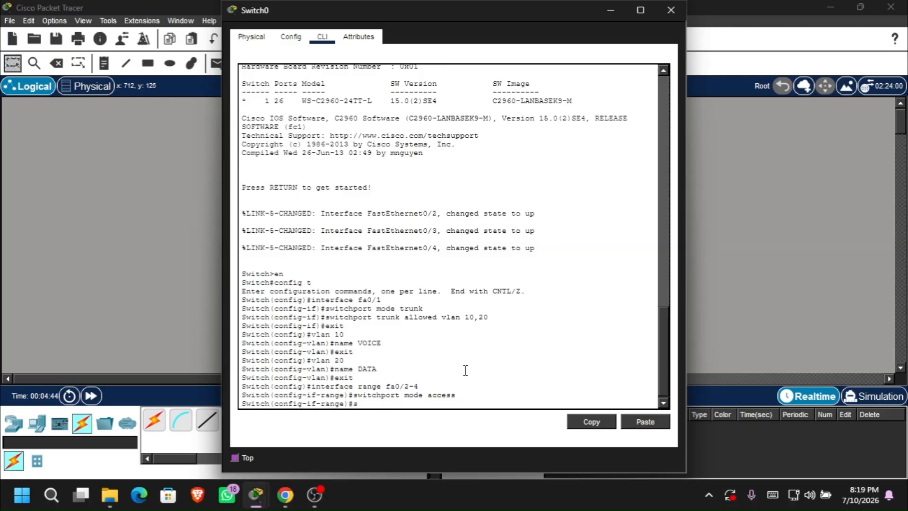
pyautogui.write('witchport access vlan 20')
pyautogui.press('Return')
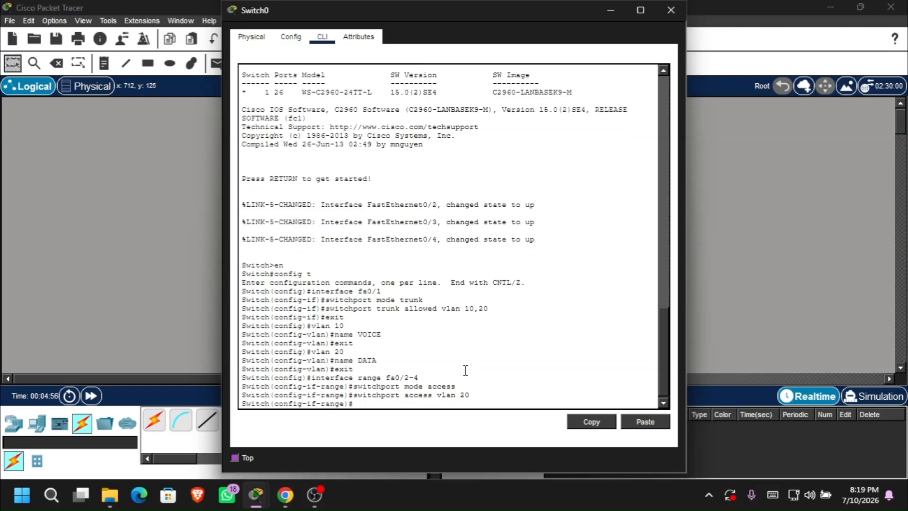
pyautogui.write('switchport voice vlan 10')
pyautogui.press('Return')
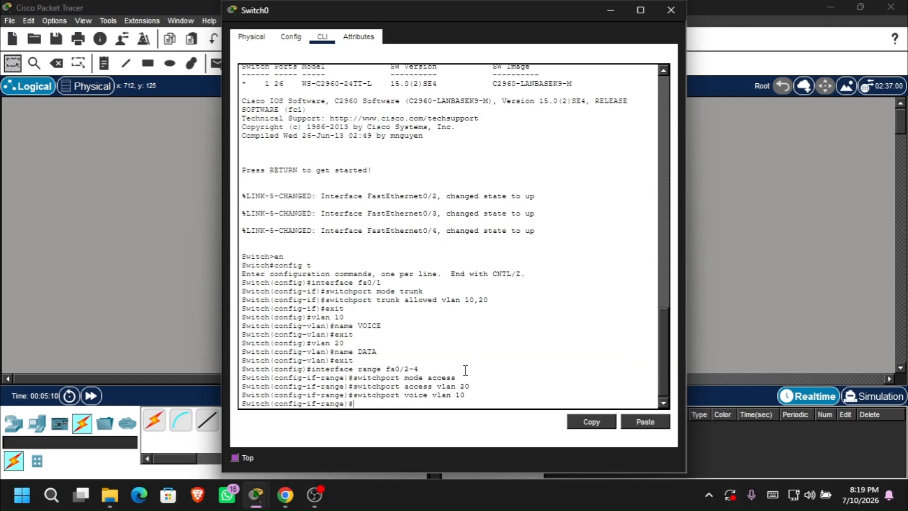
pyautogui.write('exit')
pyautogui.press('Return')
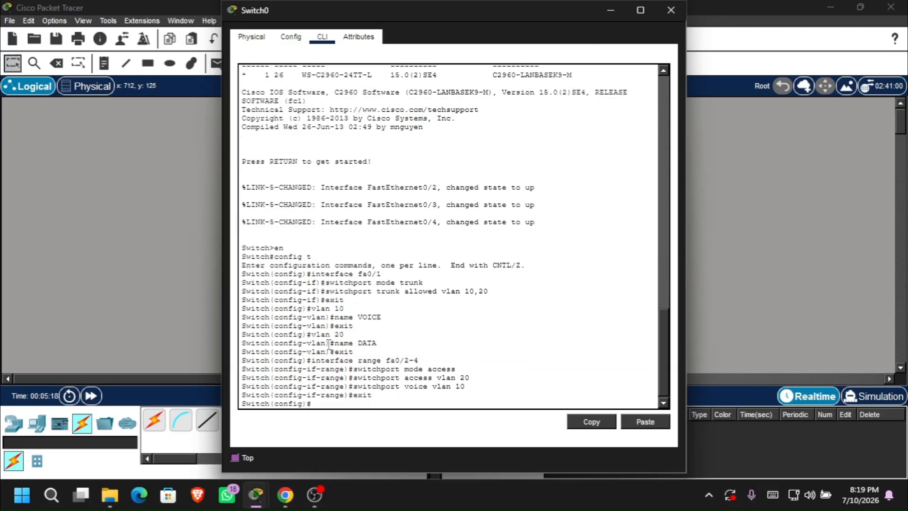
# Switch to the question paper in Chrome and read Task 3 on configuring the router
pyautogui.click(285, 495)
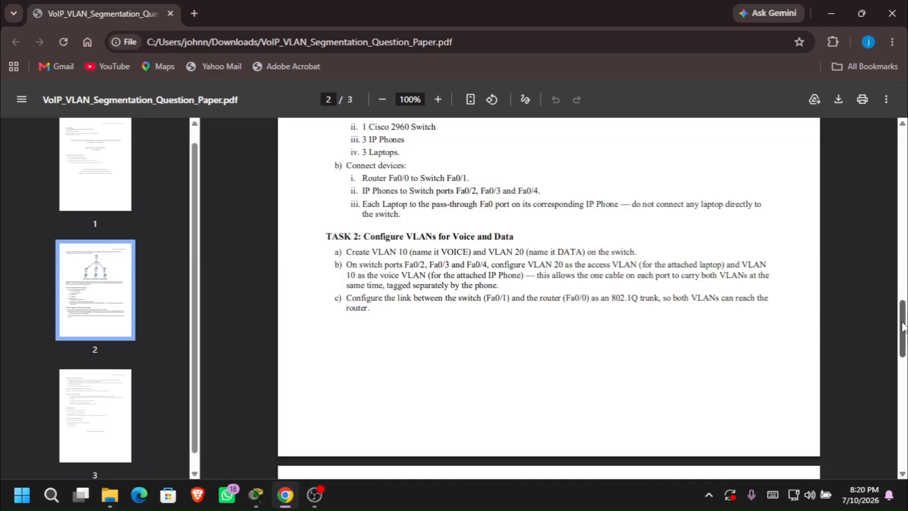
pyautogui.scroll(-2, 902, 326)
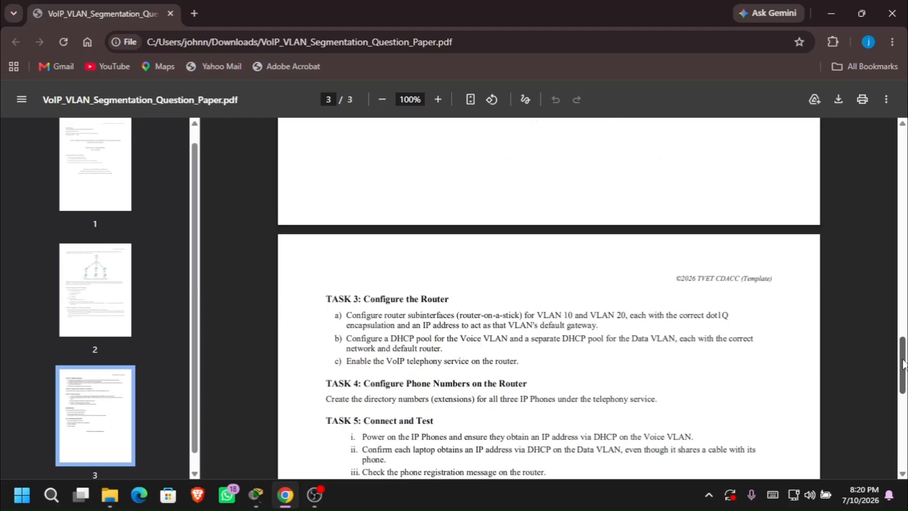
pyautogui.moveTo(904, 363); pyautogui.dragTo(903, 375)
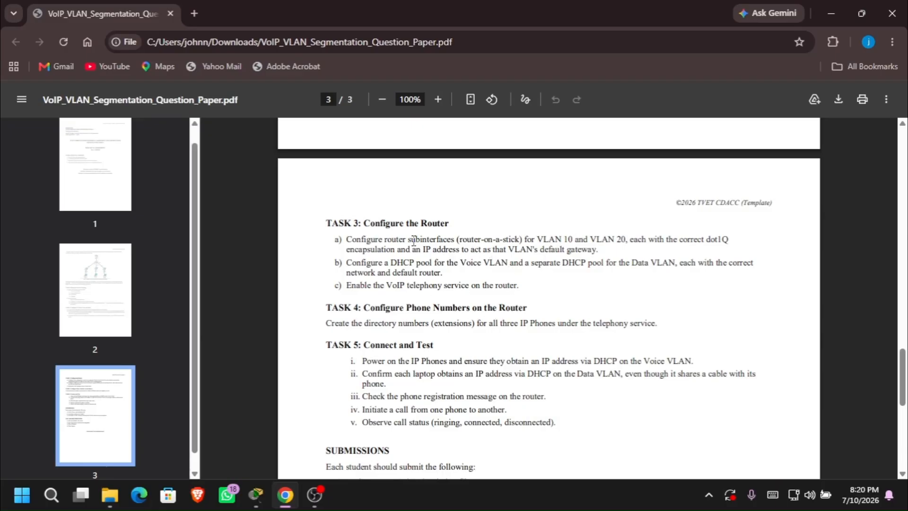
# Switch back to Packet Tracer, open Router0's command line and decline the initial configuration dialog
pyautogui.click(256, 495)
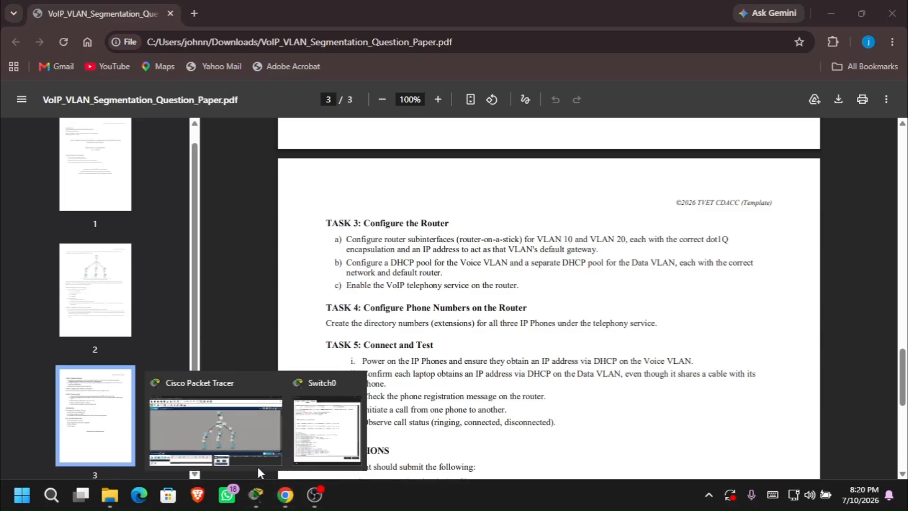
pyautogui.click(219, 428)
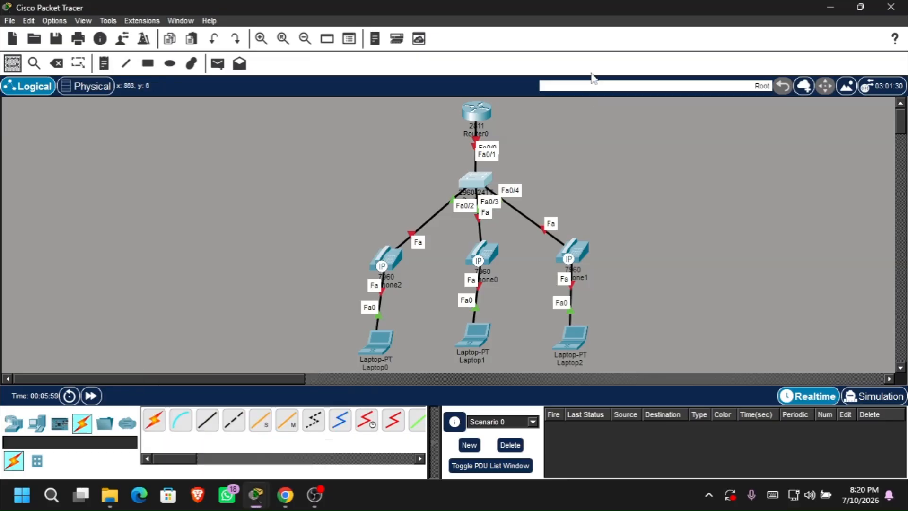
pyautogui.click(485, 117)
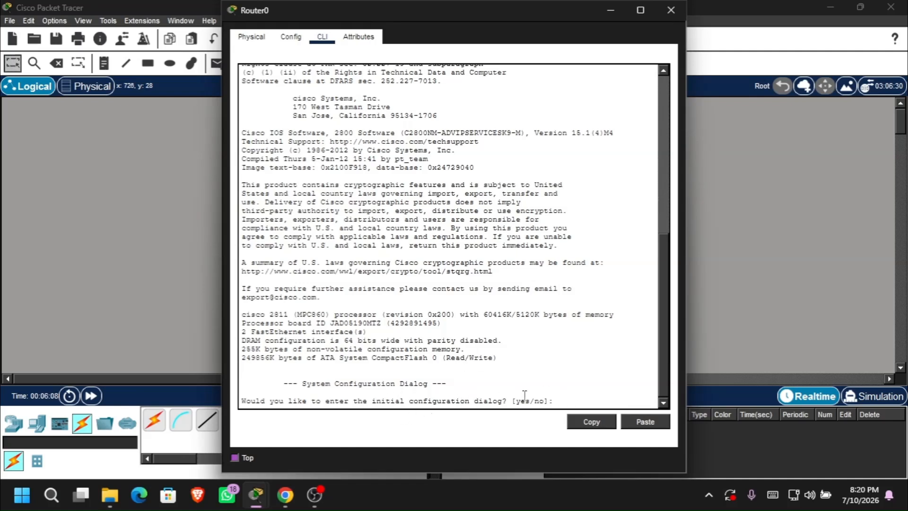
pyautogui.write('no')
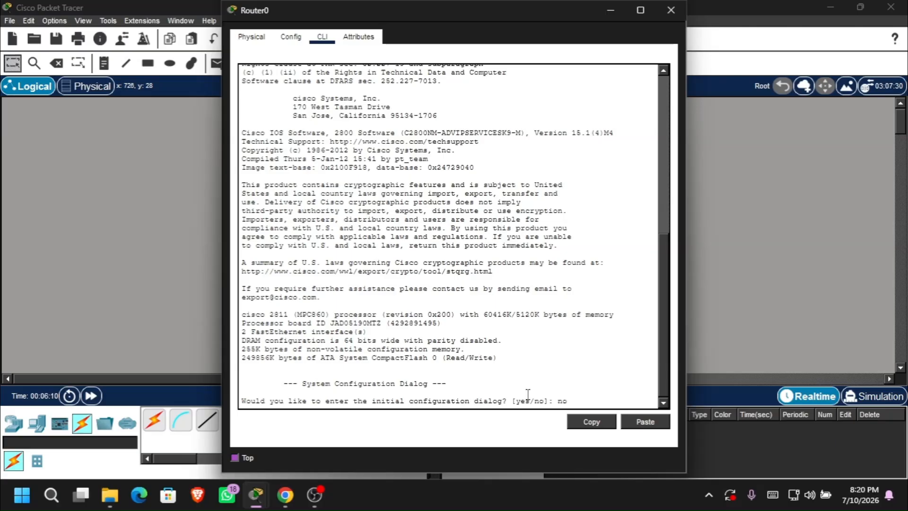
pyautogui.press('Return')
pyautogui.press('Return')
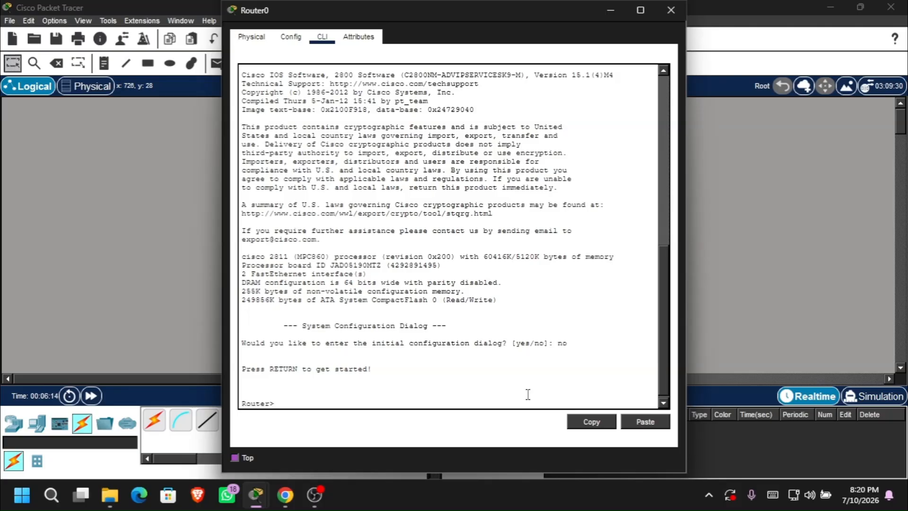
# Enter privileged mode and then global configuration mode on Router0
pyautogui.write('en')
pyautogui.press('Return')
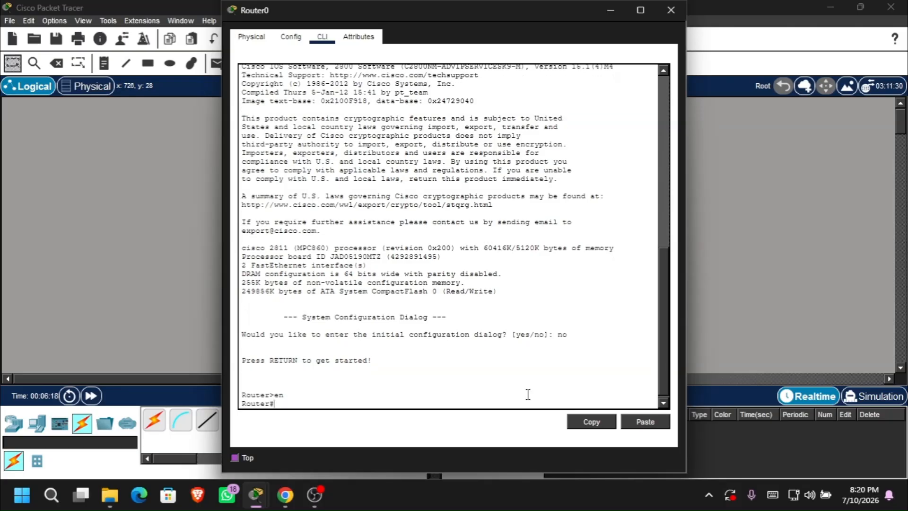
pyautogui.write('co')
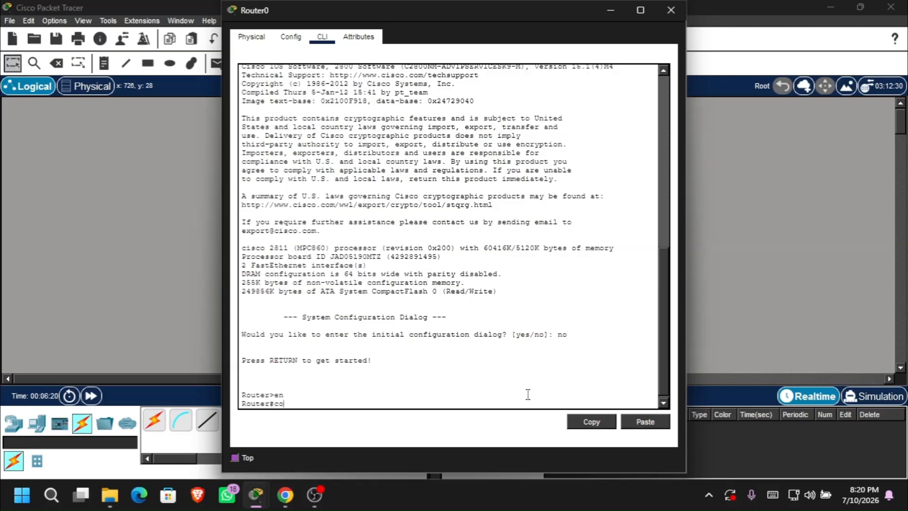
pyautogui.write('nfig t')
pyautogui.press('Return')
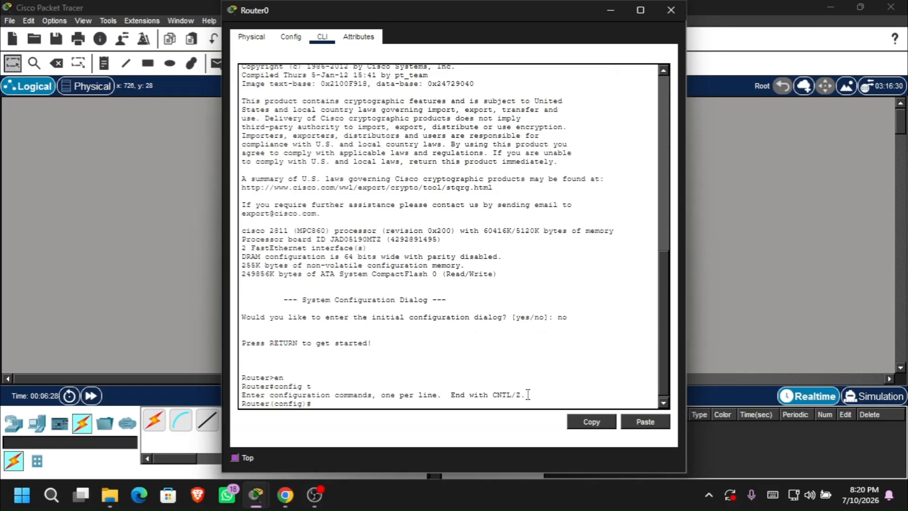
# Enable router interface fa0/0 with no shutdown and exit its configuration
pyautogui.write('interface fa0/0')
pyautogui.press('Return')
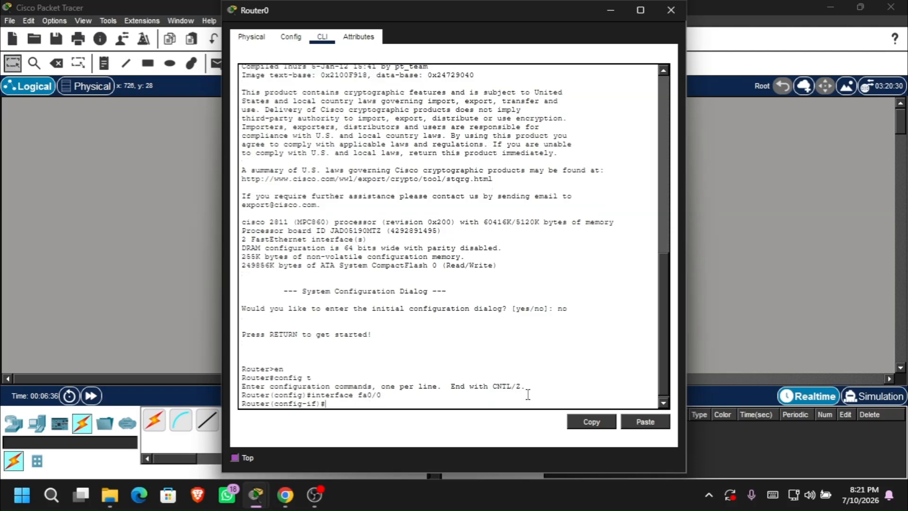
pyautogui.write('no sh')
pyautogui.press('Return')
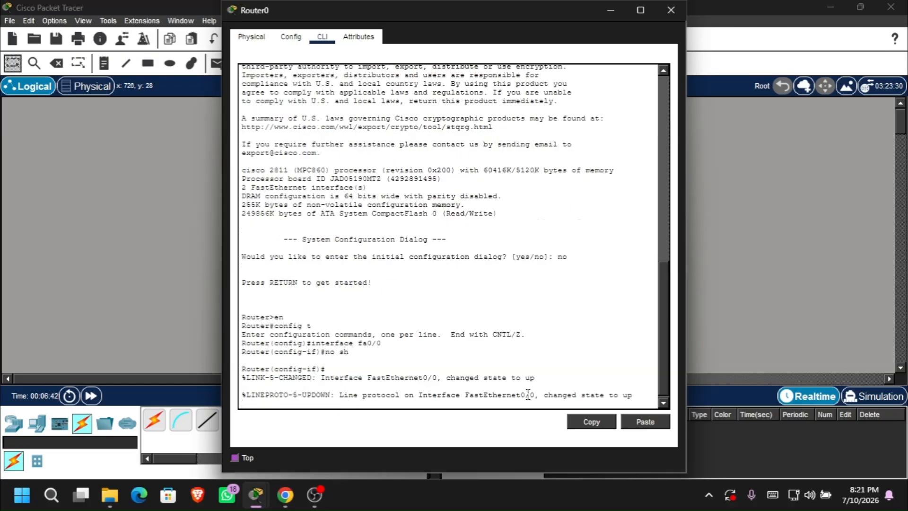
pyautogui.press('Return')
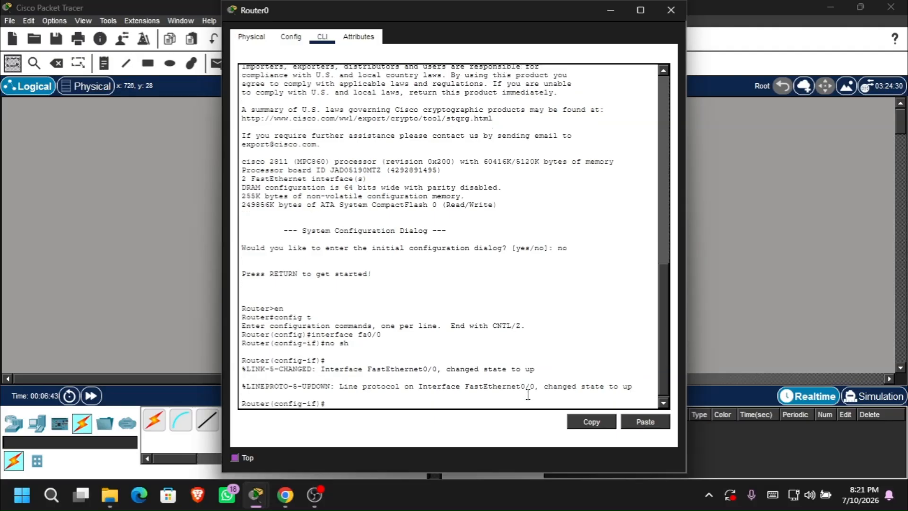
pyautogui.write('exit')
pyautogui.press('Return')
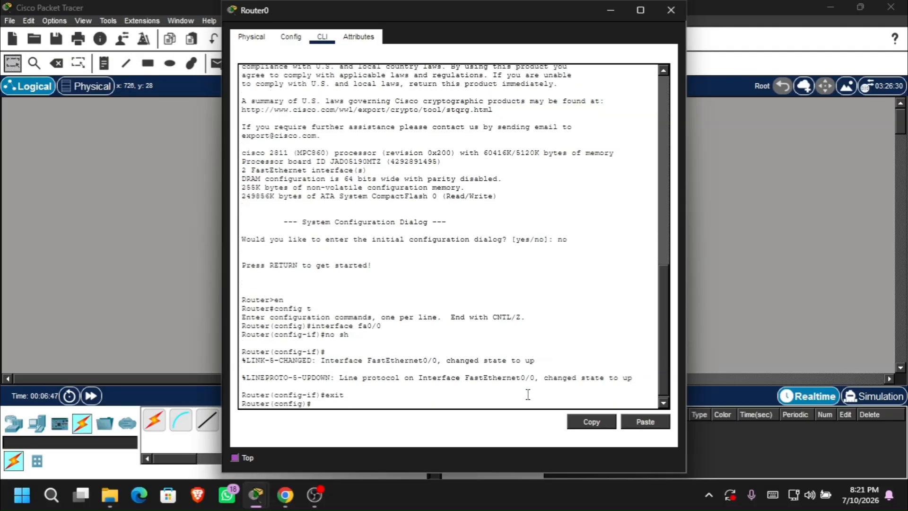
# Create router subinterface fa0/0.10 and set its encapsulation to dot1Q 10
pyautogui.write('interface fa0/0.10')
pyautogui.press('Return')
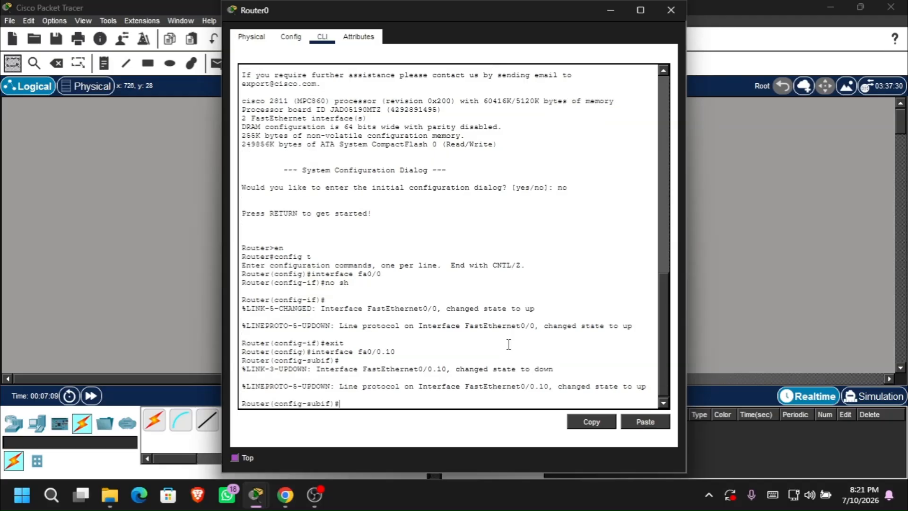
pyautogui.write('encap')
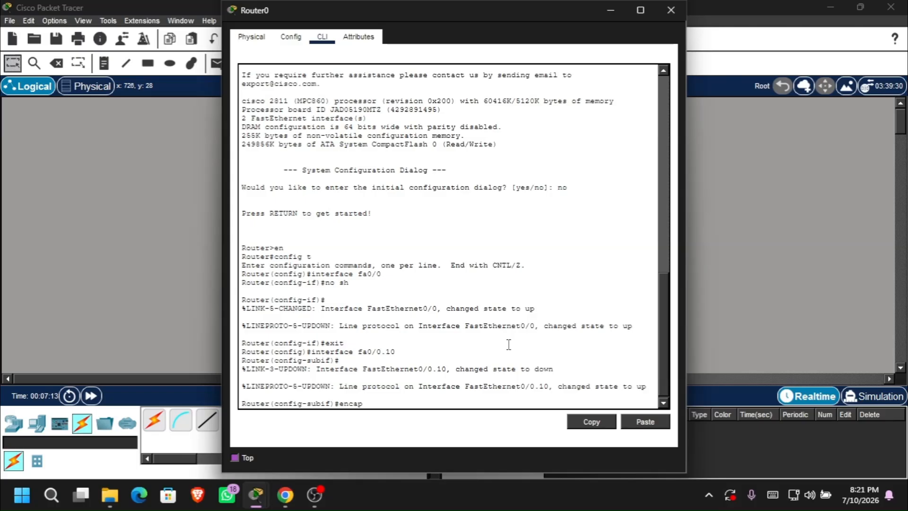
pyautogui.write('sula')
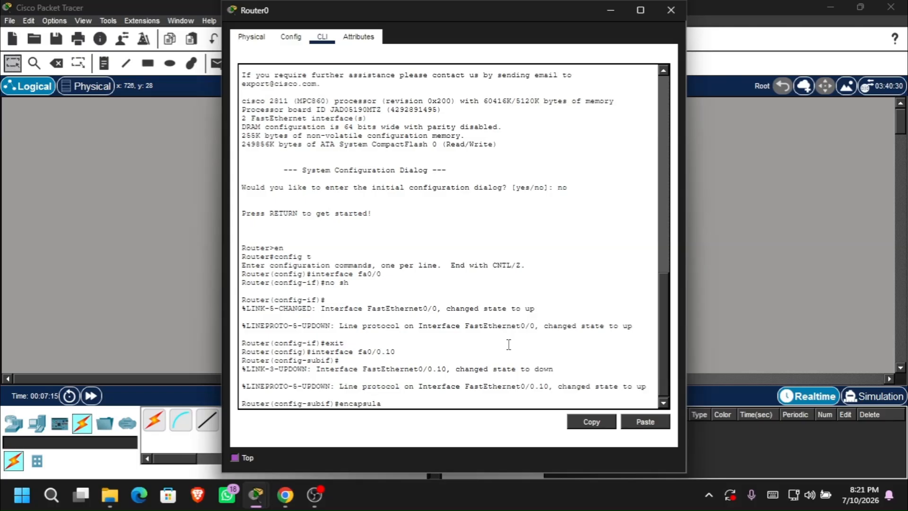
pyautogui.write('tion dot1Q 10')
pyautogui.press('Return')
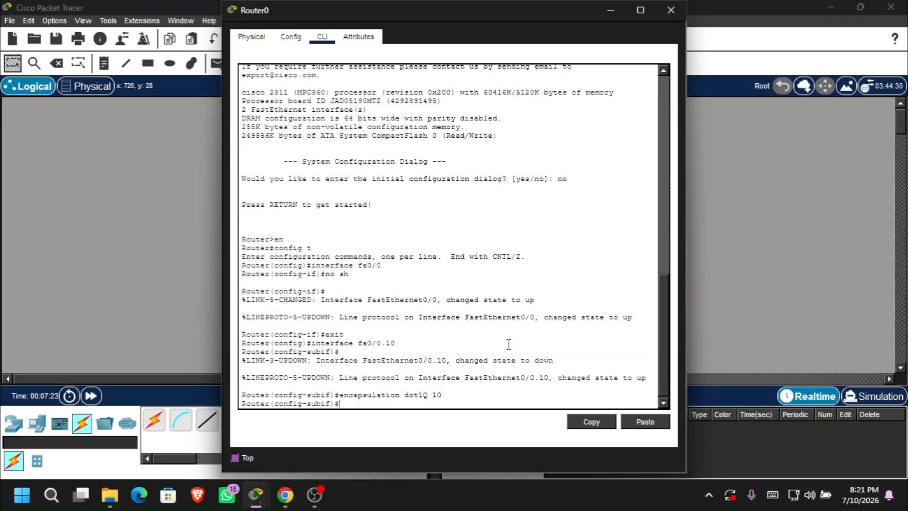
# Assign IP address 10.10.10.1 with mask 255.255.255.0 to subinterface fa0/0.10 and exit its configuration
pyautogui.write('ip address 10.10.10.1 255.255.255.')
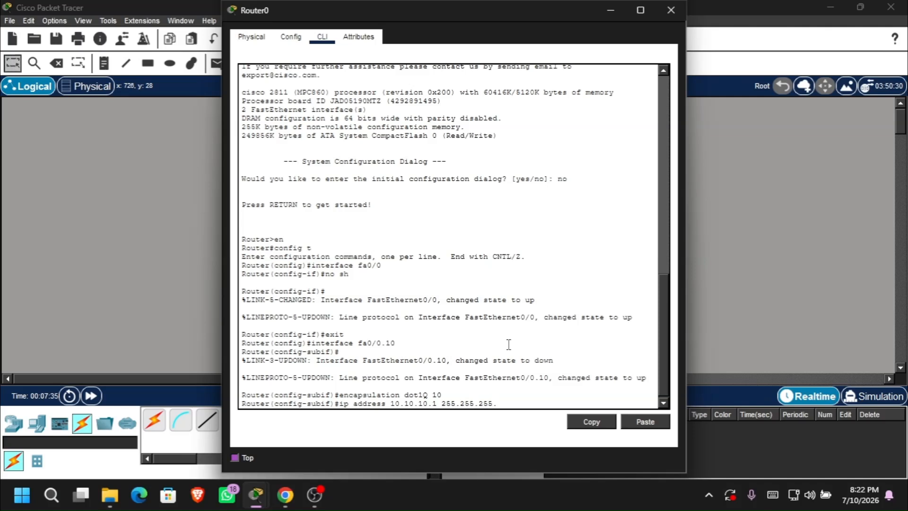
pyautogui.write('0')
pyautogui.press('Return')
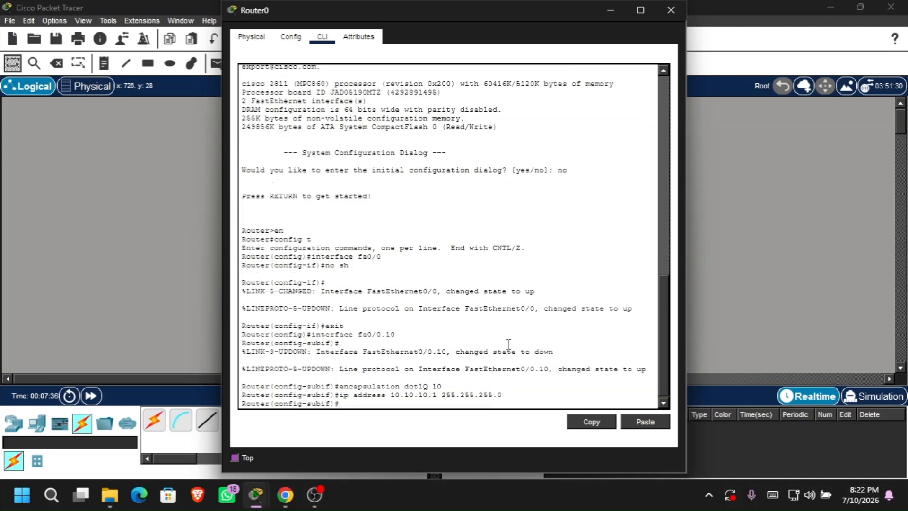
pyautogui.write('exit')
pyautogui.press('Return')
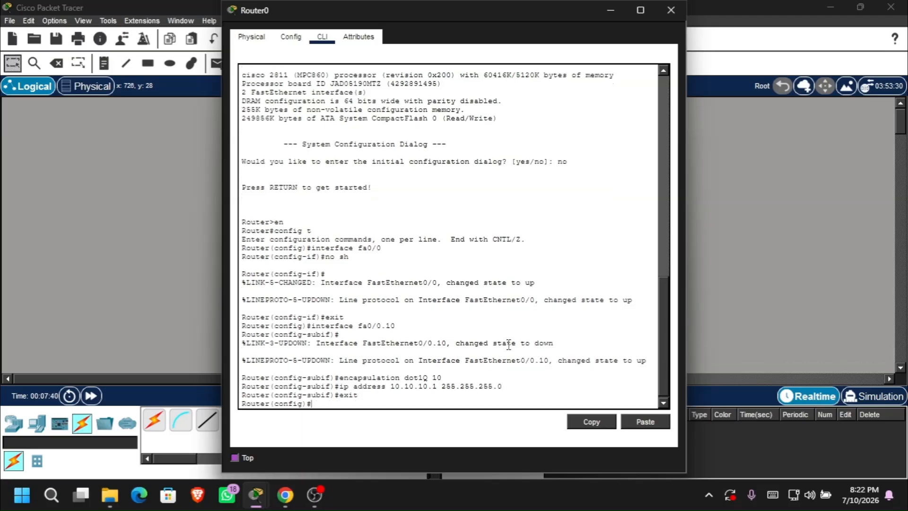
# Create router subinterface fa0/0.20 and set its encapsulation to dot1Q 20
pyautogui.write('interface fa 0/0.20')
pyautogui.press('Return')
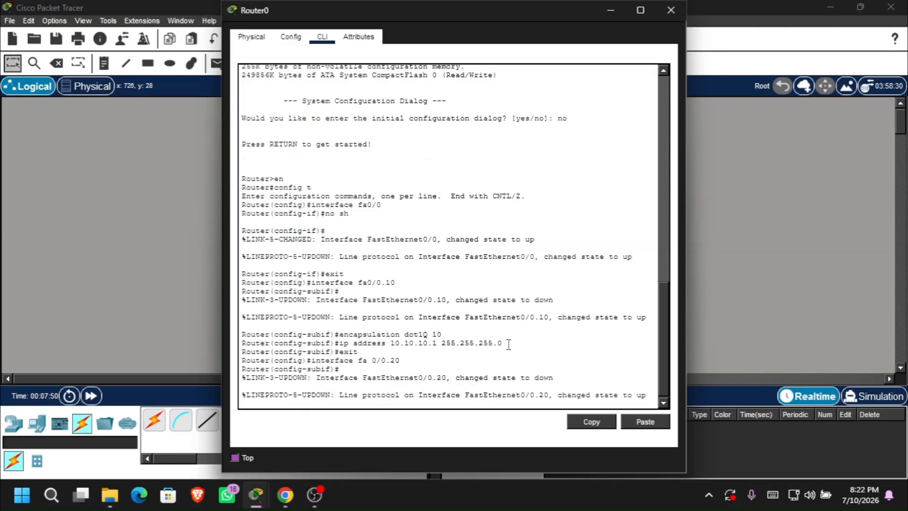
pyautogui.press('Return')
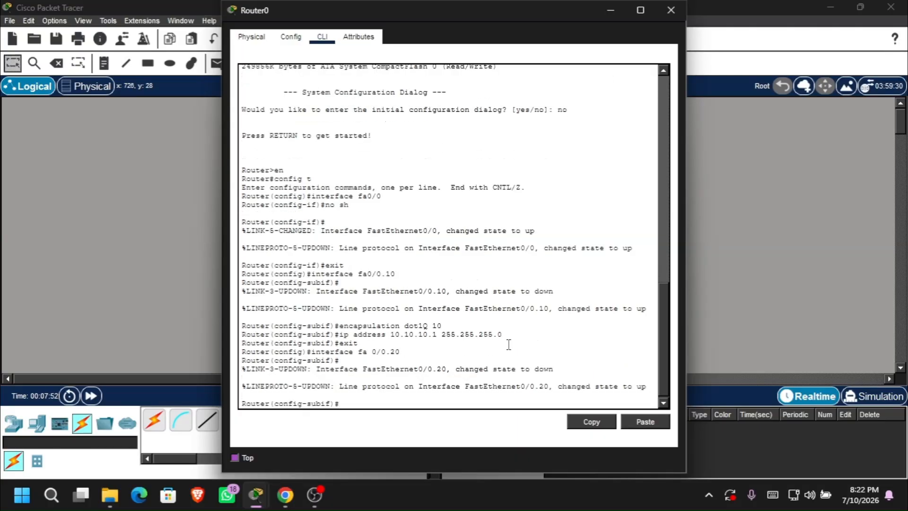
pyautogui.press('BackSpace')
pyautogui.write('encapsulation dot1Q 20')
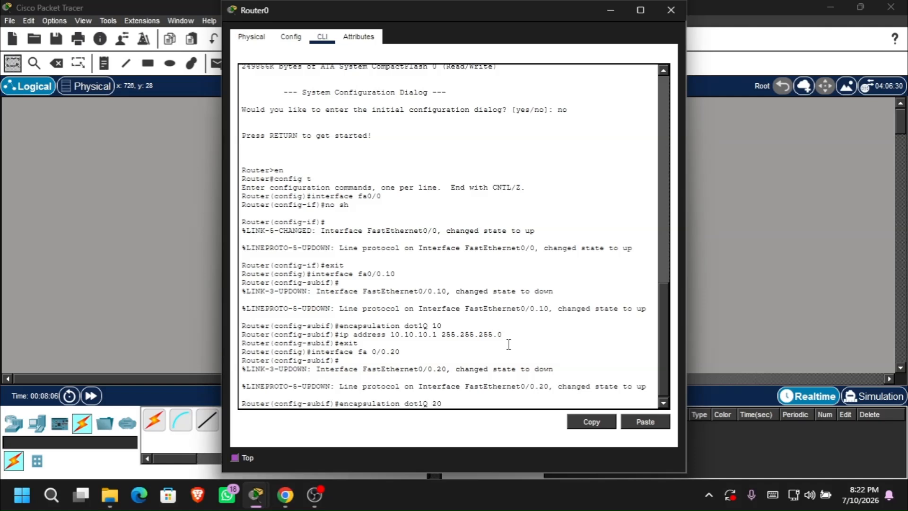
pyautogui.press('Return')
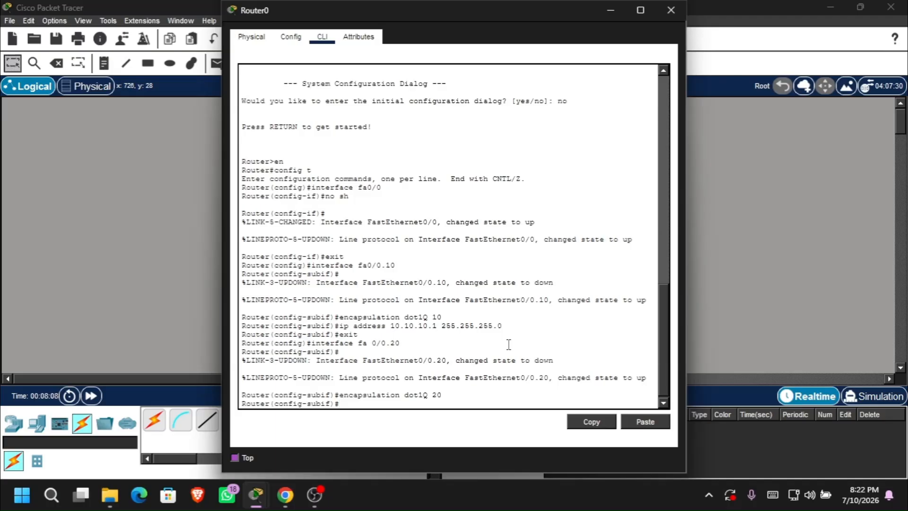
# Assign IP address 10.10.20.1 with mask 255.255.255.0 to subinterface fa0/0.20 and exit its configuration
pyautogui.write('ip address 10.10.20.1')
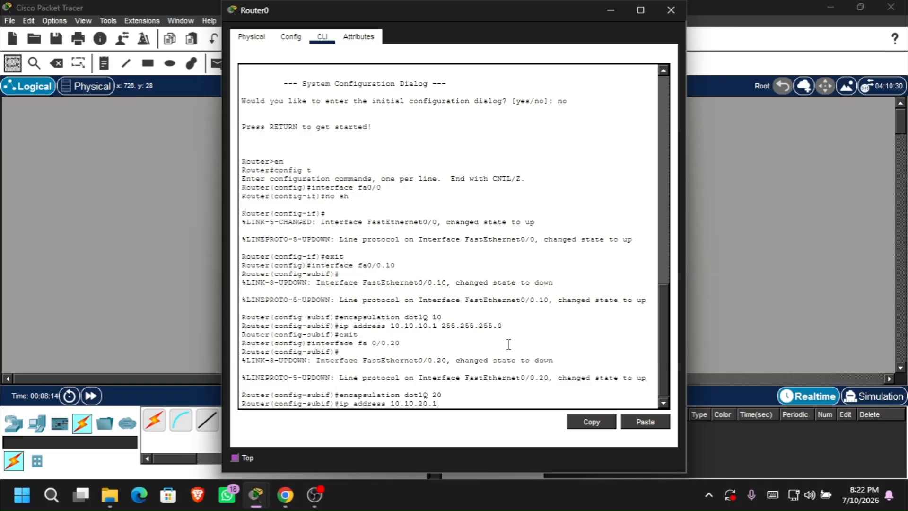
pyautogui.write(' 255.')
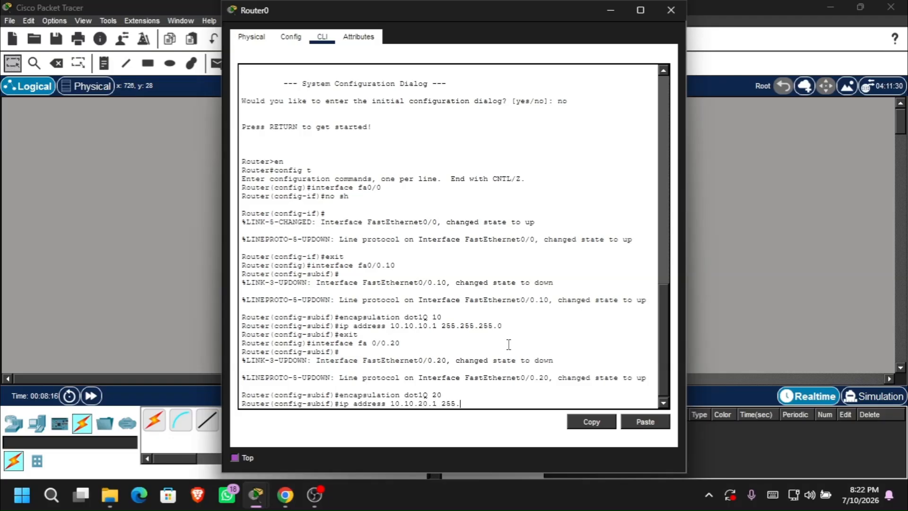
pyautogui.write('255.2555')
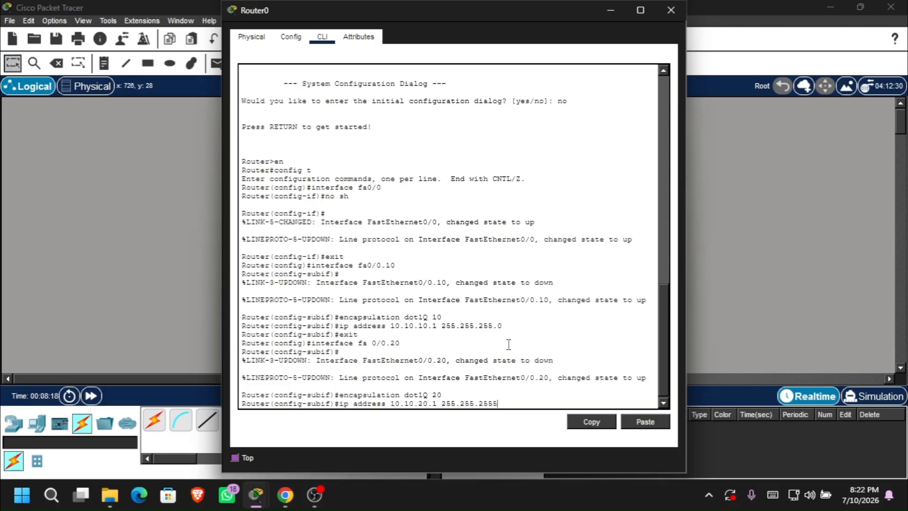
pyautogui.press('BackSpace')
pyautogui.write('.0')
pyautogui.press('Return')
pyautogui.write('ex')
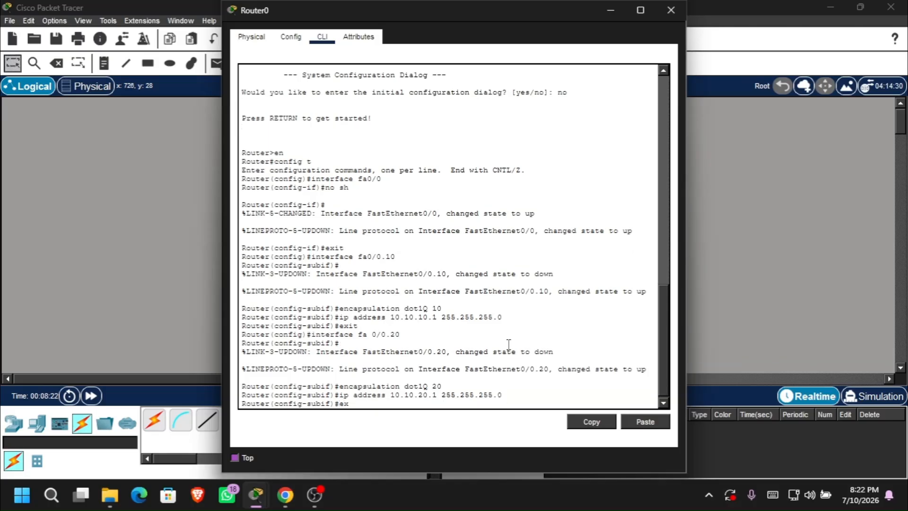
pyautogui.write('it')
pyautogui.press('Return')
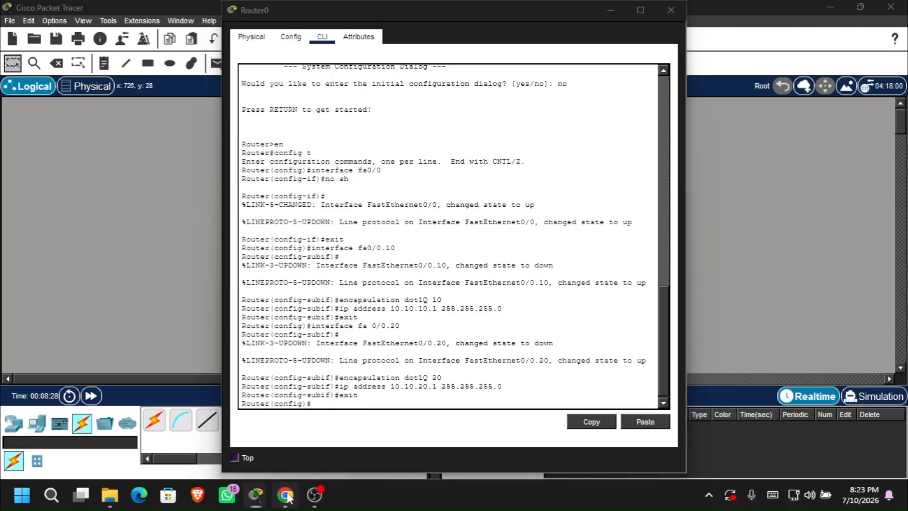
# Switch to the question paper in Chrome and review the remaining router tasks and the earlier topology and VLAN tasks
pyautogui.click(285, 494)
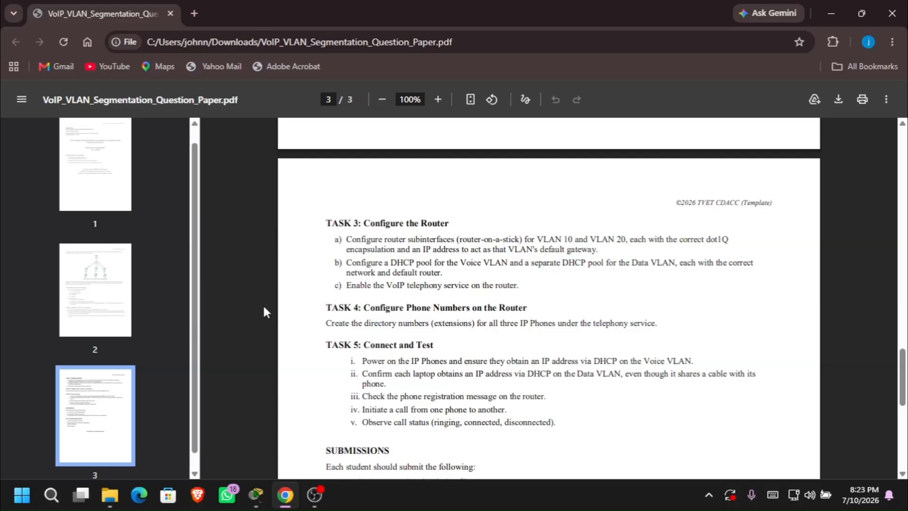
pyautogui.scroll(-5, 273, 267)
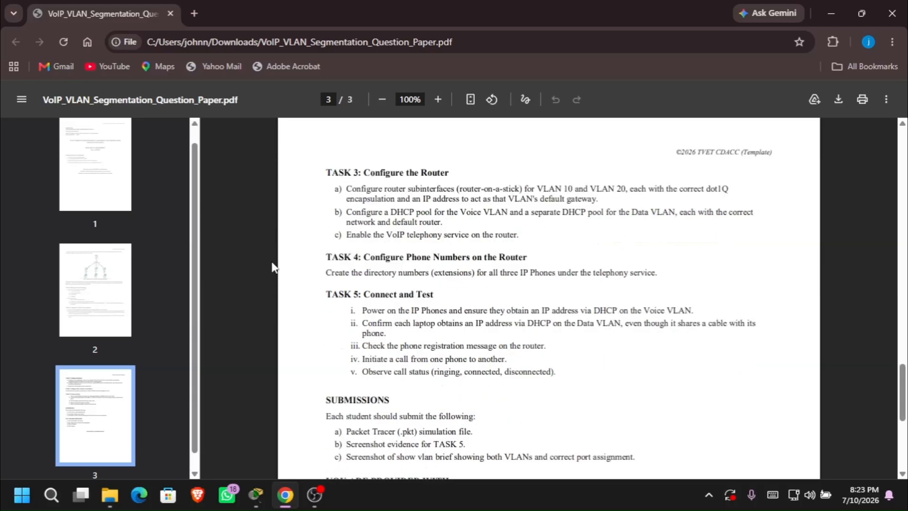
pyautogui.scroll(10, 273, 267)
pyautogui.scroll(1, 273, 267)
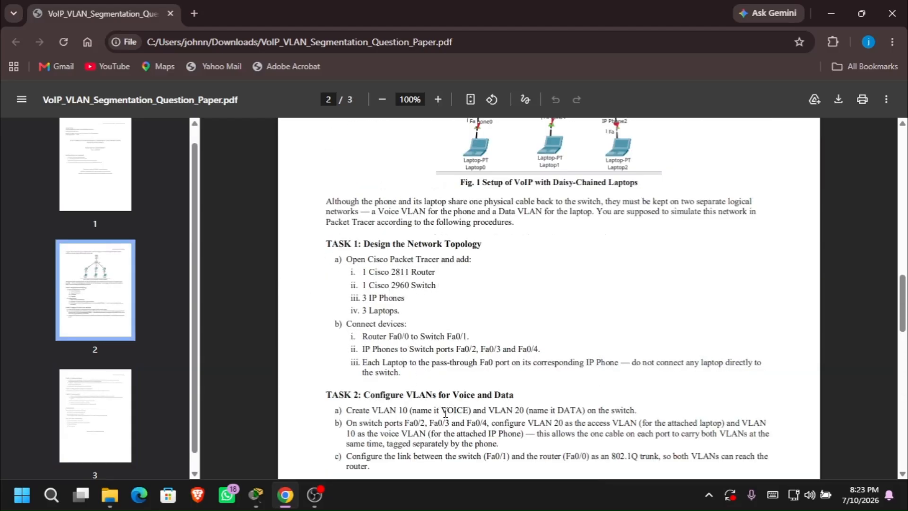
pyautogui.scroll(-1, 437, 415)
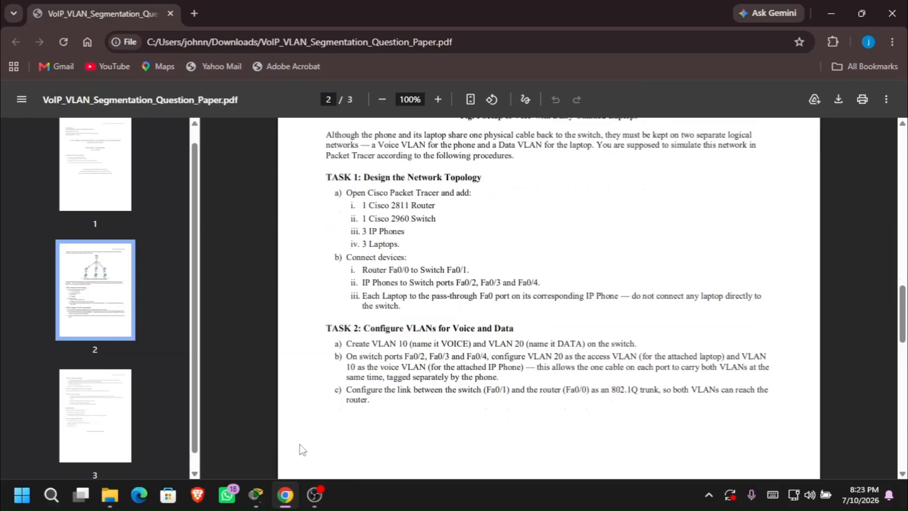
# Switch to Cisco Packet Tracer and create a DHCP pool named VOICE in Router0's command line
pyautogui.click(262, 503)
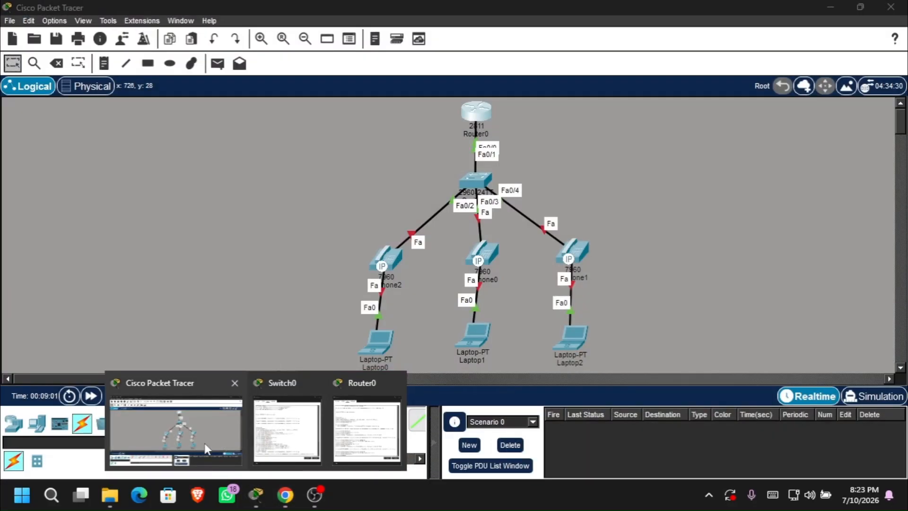
pyautogui.click(215, 446)
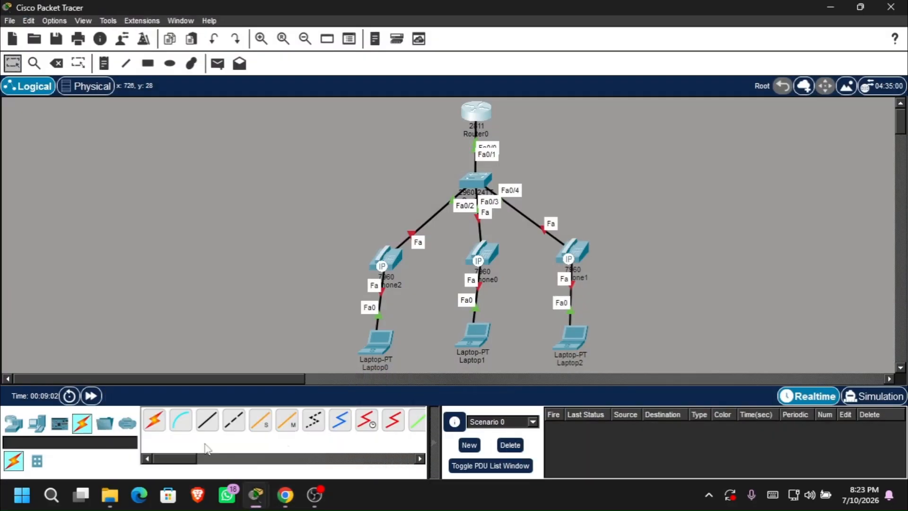
pyautogui.click(475, 115)
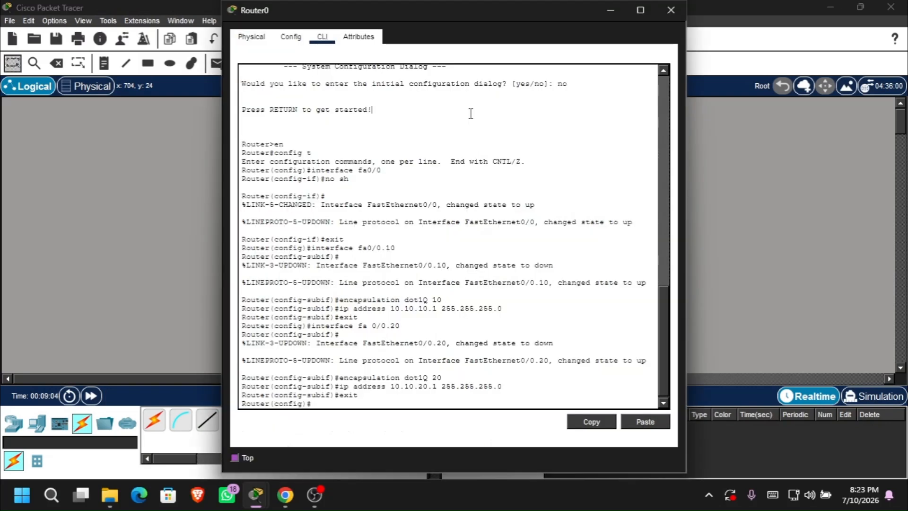
pyautogui.click(319, 400)
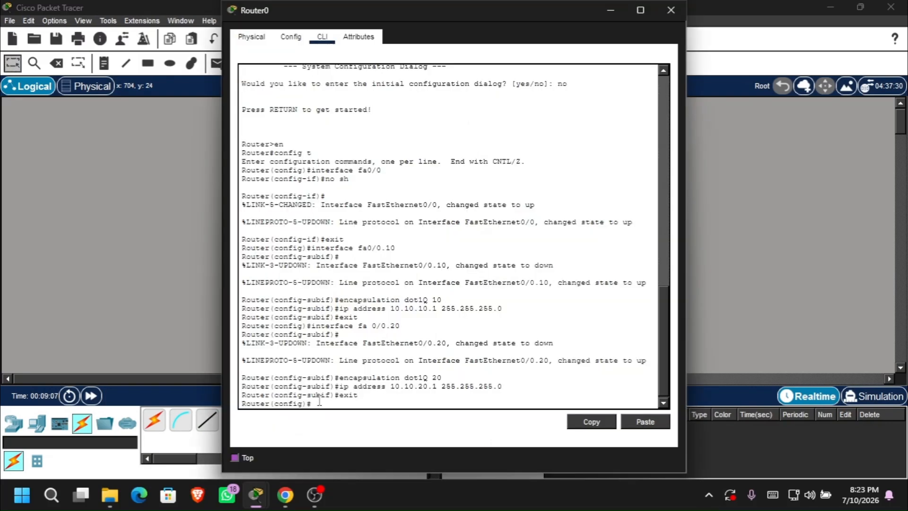
pyautogui.click(324, 403)
pyautogui.write('ip dhcp pool VOICE')
pyautogui.press('Return')
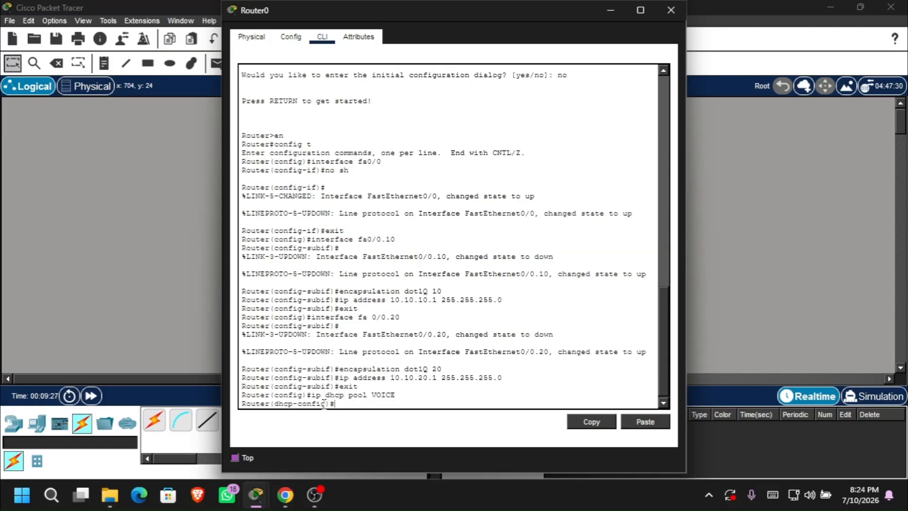
# Give the VOICE pool the network 10.10.10.0 with mask 255.255.255.0 and the default router 10.10.10.1
pyautogui.write('network 10.10.10.0 255')
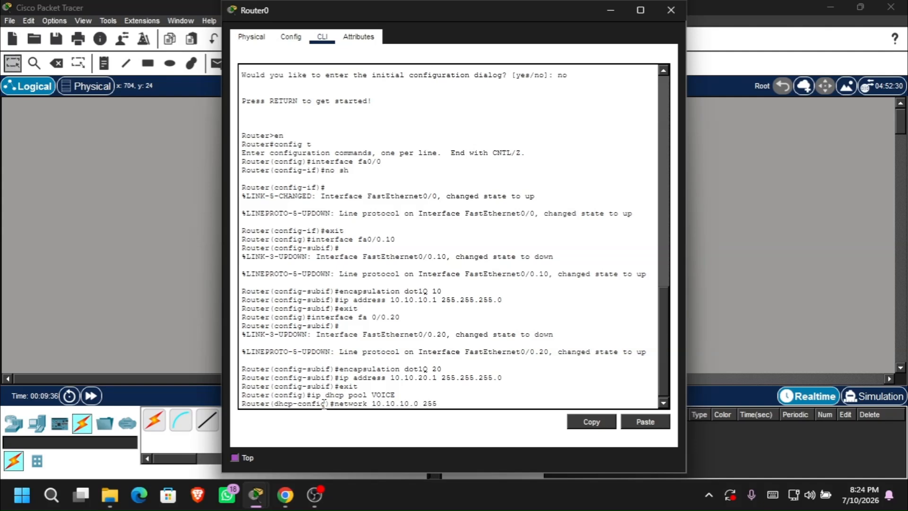
pyautogui.write('.255.255.0')
pyautogui.press('Return')
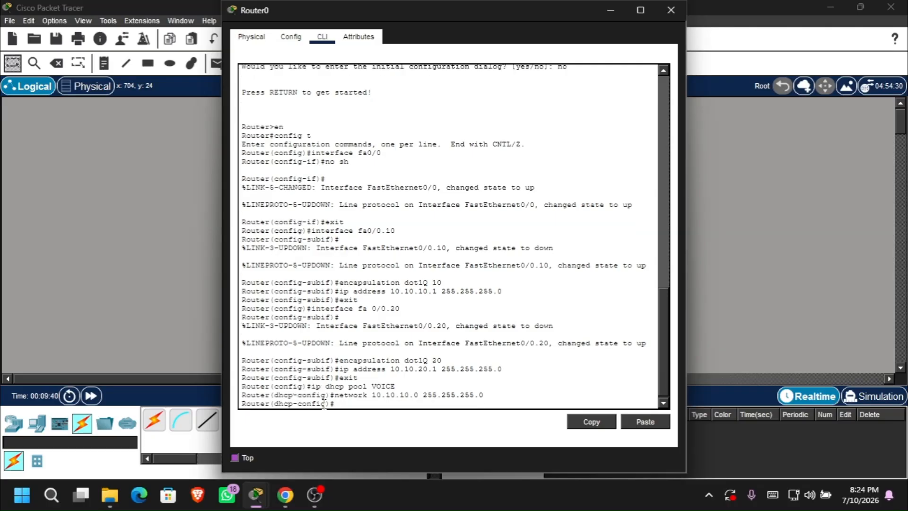
pyautogui.write('default-router 10.10.1')
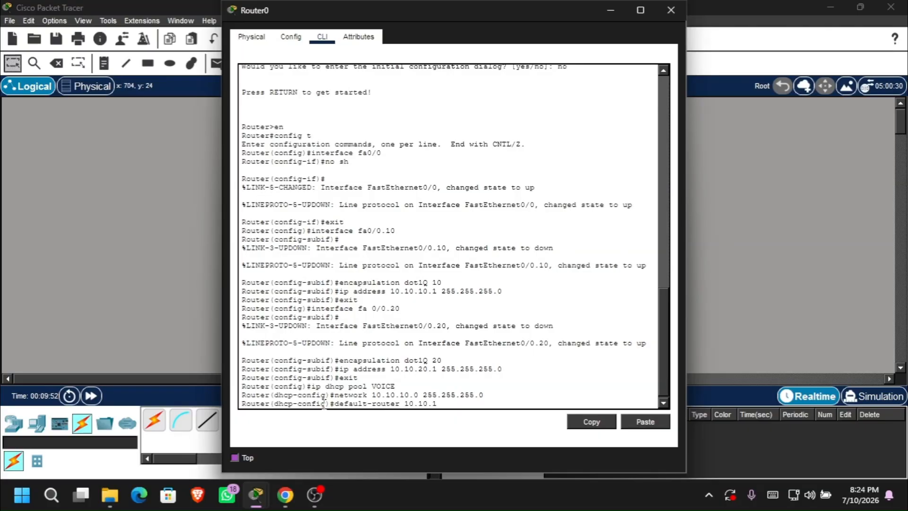
pyautogui.write('0.1')
pyautogui.press('Return')
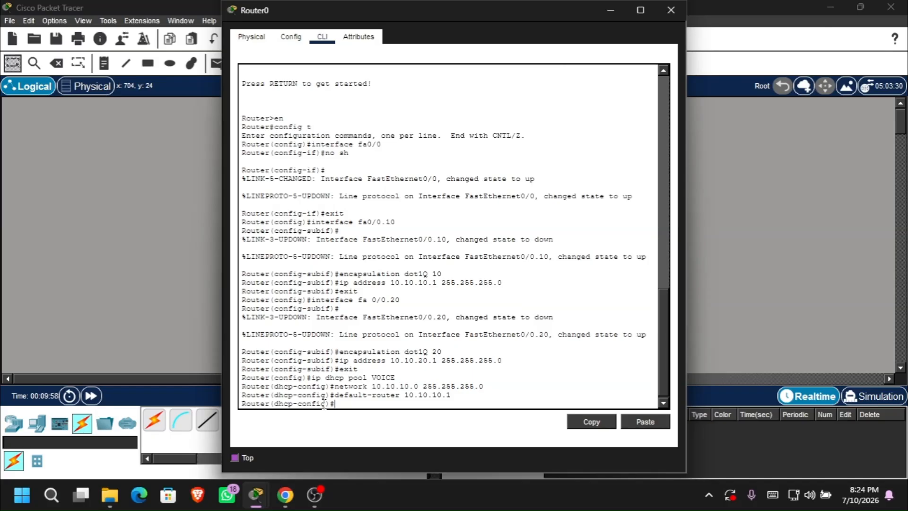
# Set option 150 of the VOICE pool to IP address 10.10.10.1 and exit the pool's configuration
pyautogui.write('option')
pyautogui.write(' 150')
pyautogui.write(' a')
pyautogui.write('p ')
pyautogui.write('10.10.')
pyautogui.write('10.')
pyautogui.write('1')
pyautogui.press('Return')
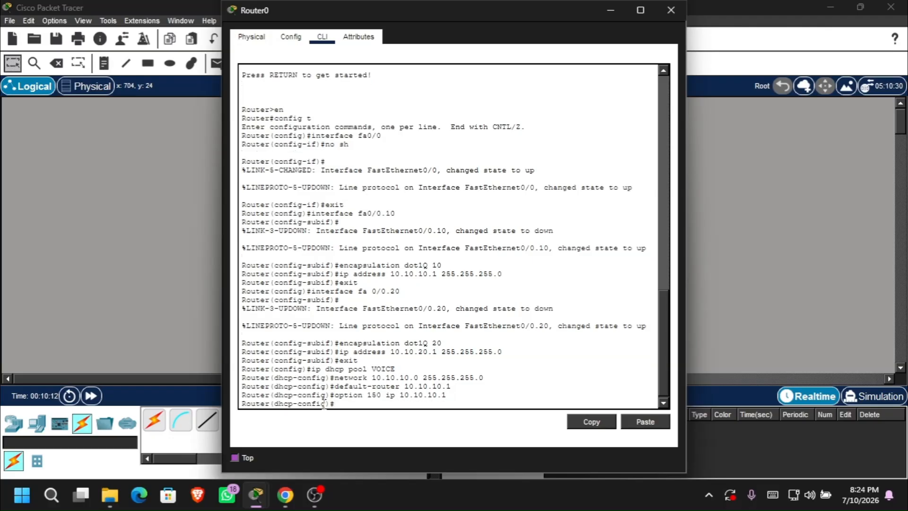
pyautogui.write('exit')
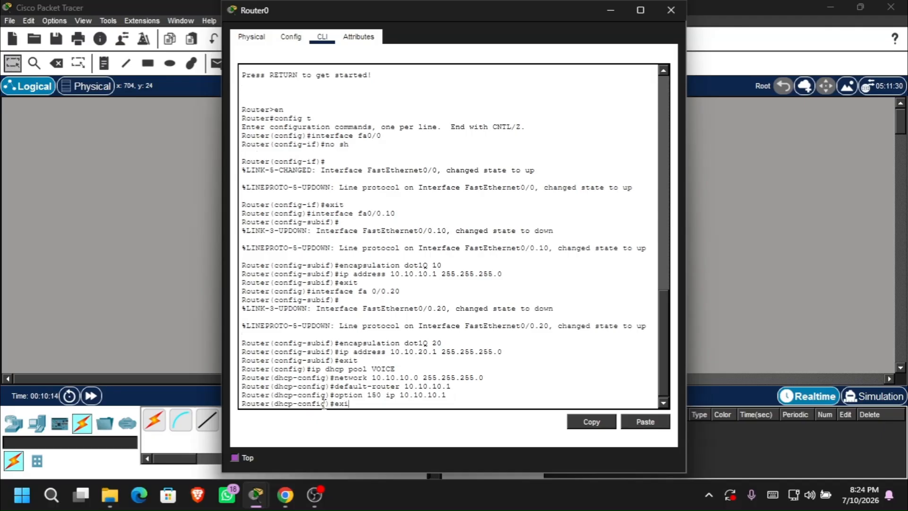
pyautogui.press('Return')
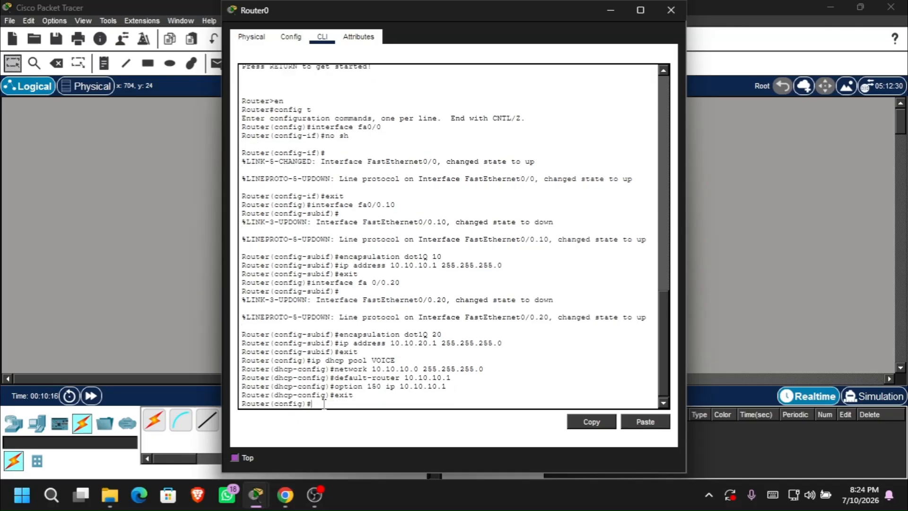
# Create a DHCP pool named DATA with the network 10.10.20.0 and mask 255.255.255.0
pyautogui.write('i')
pyautogui.write('p dhcp po')
pyautogui.write('ol')
pyautogui.press('BackSpace')
pyautogui.write('DATA')
pyautogui.press('Return')
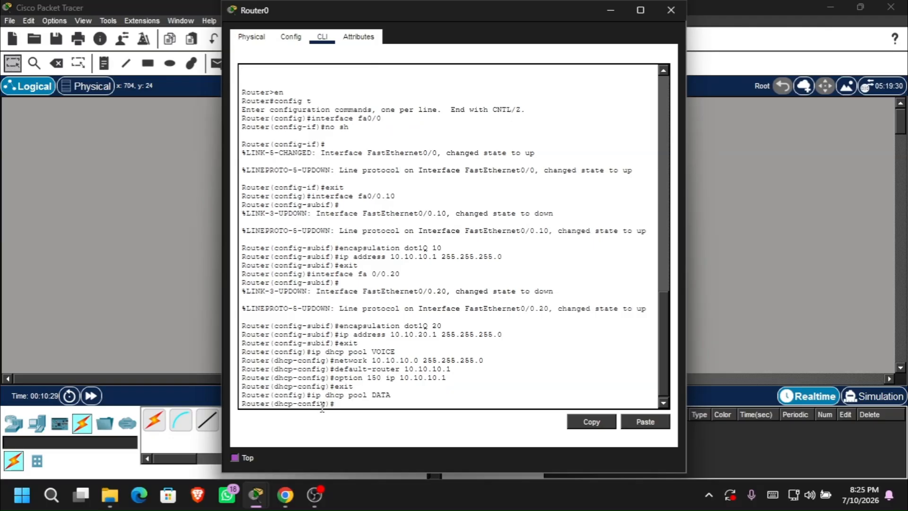
pyautogui.write('network 10.10.20.0 255.25')
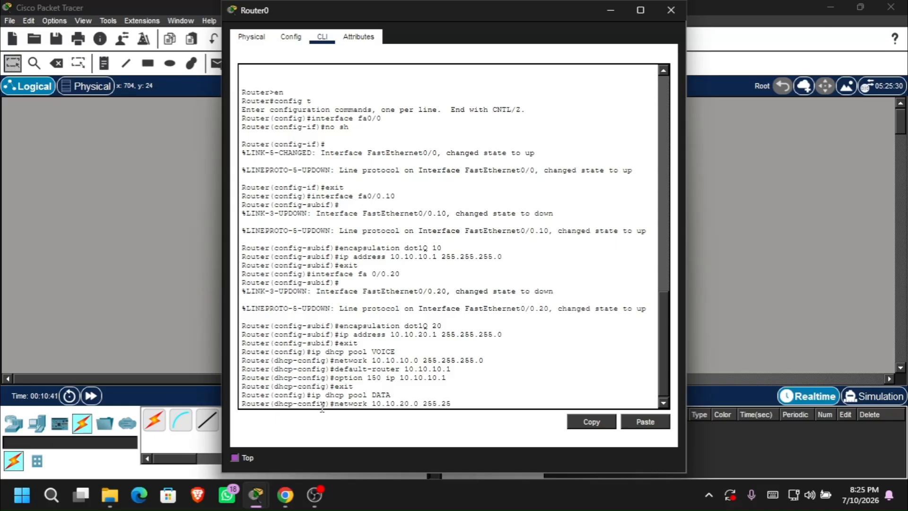
pyautogui.write('5.255.0')
pyautogui.press('Return')
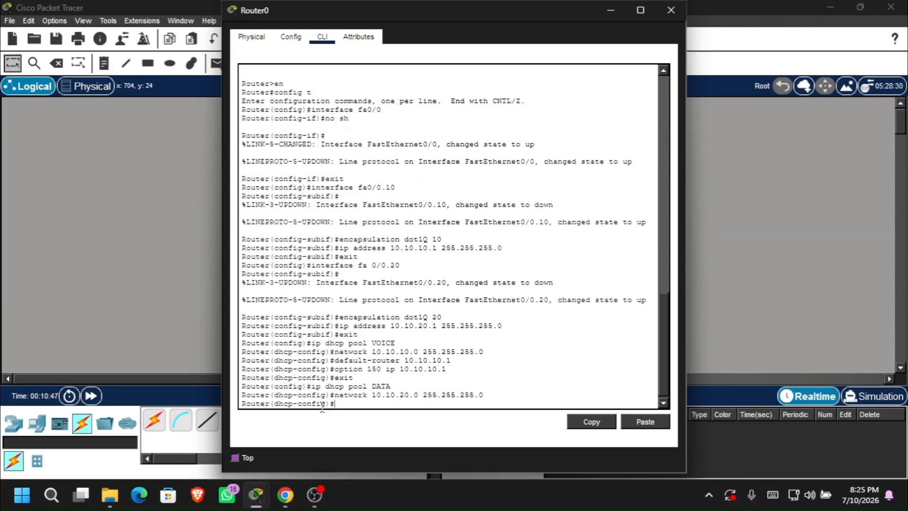
# Set the DATA pool's default router to 10.10.20.1 and exit the pool's configuration
pyautogui.write('default-router 10.10.20.')
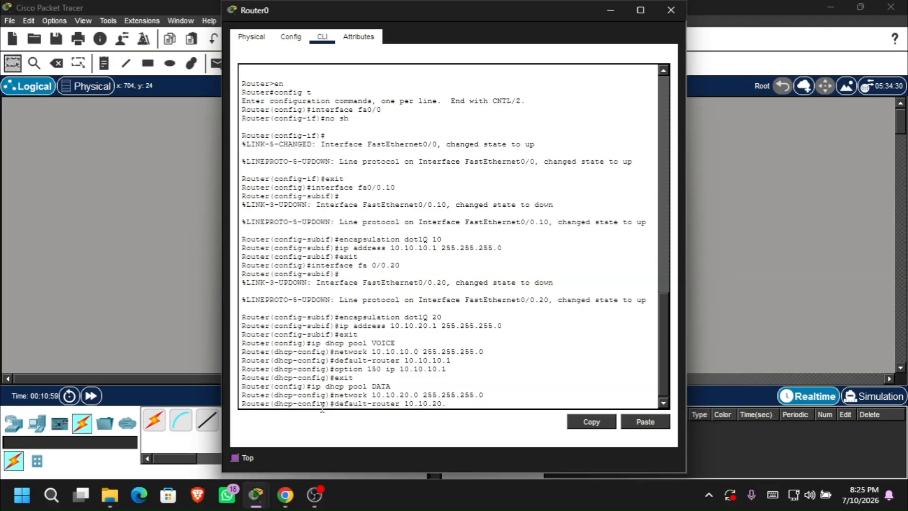
pyautogui.write('1')
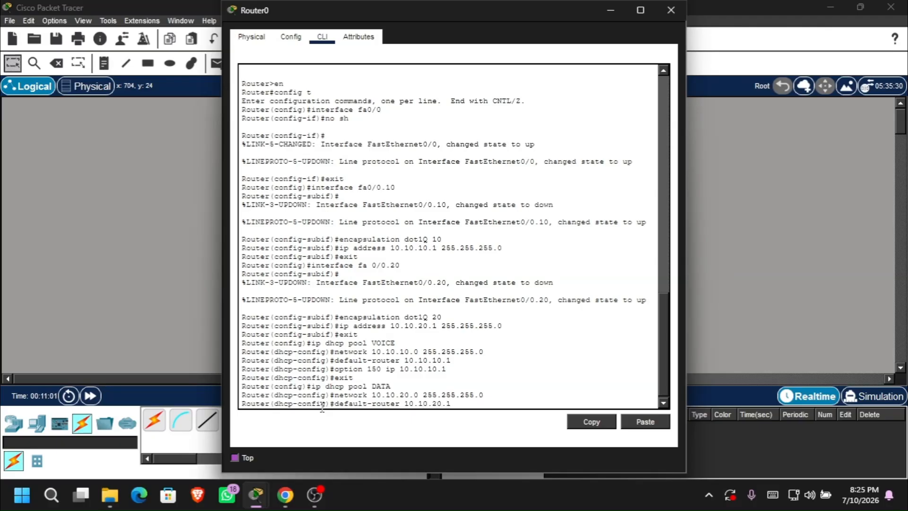
pyautogui.press('Return')
pyautogui.write('exit')
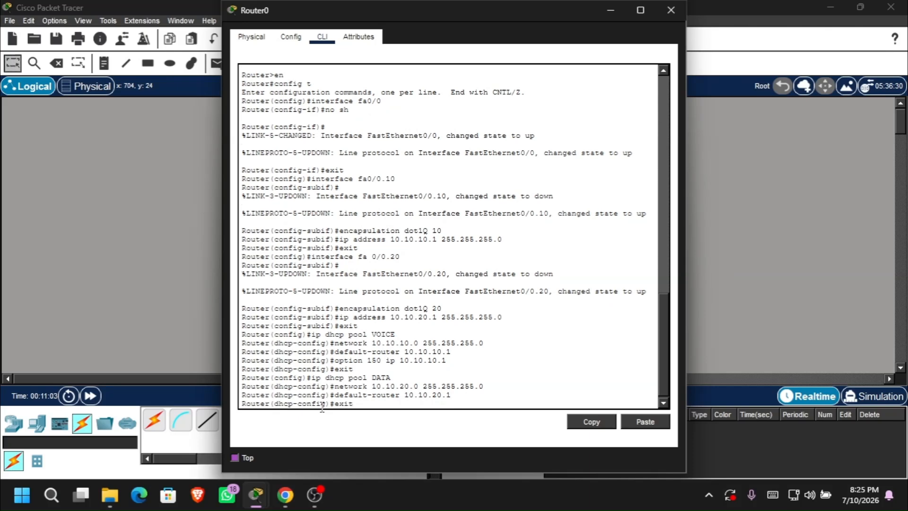
pyautogui.press('Return')
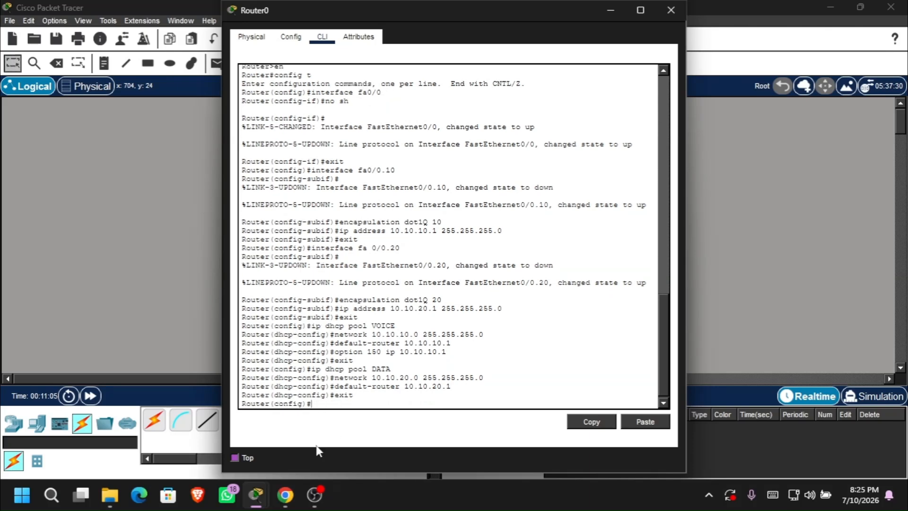
# Review the router and telephony tasks on page 3 of the question paper in Chrome, and return to Router0's command line in Packet Tracer
pyautogui.click(293, 495)
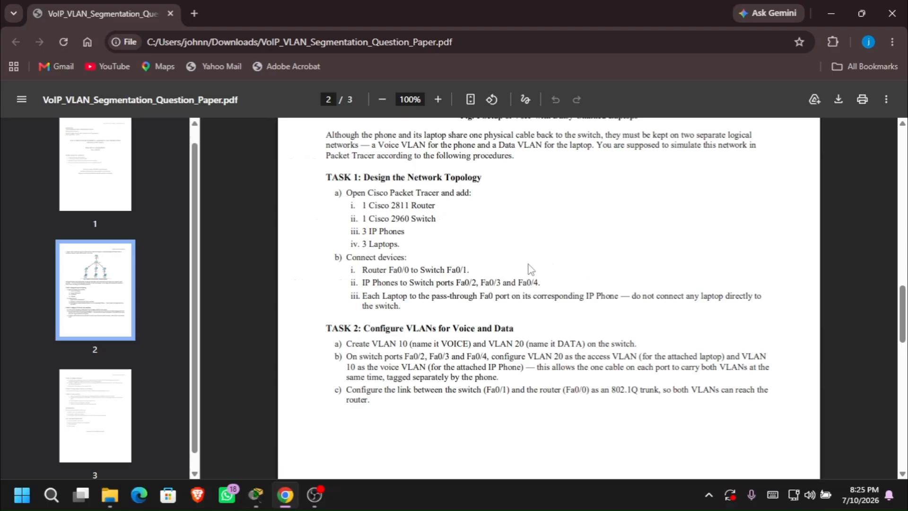
pyautogui.click(95, 418)
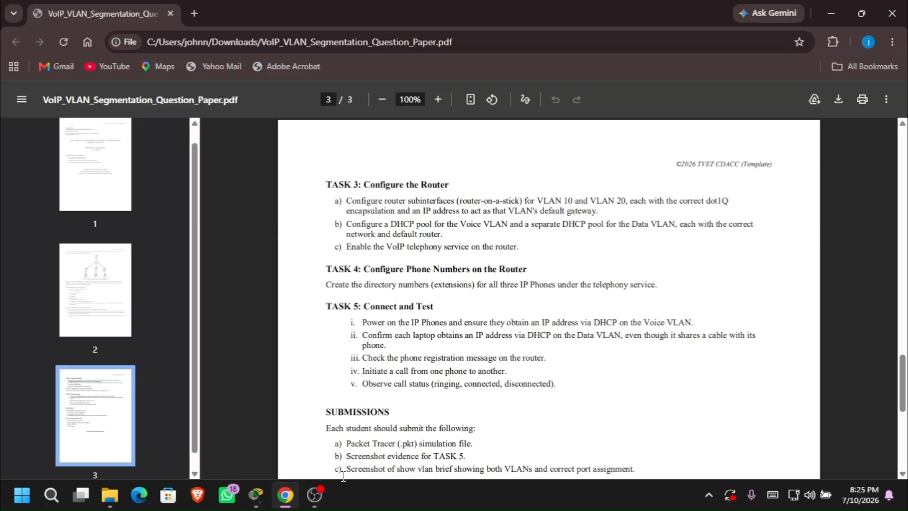
pyautogui.moveTo(256, 496)
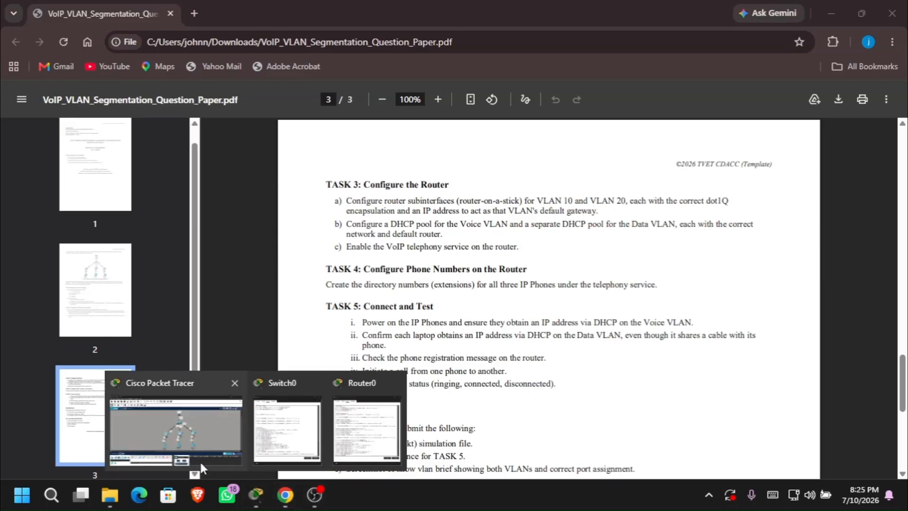
pyautogui.moveTo(224, 409)
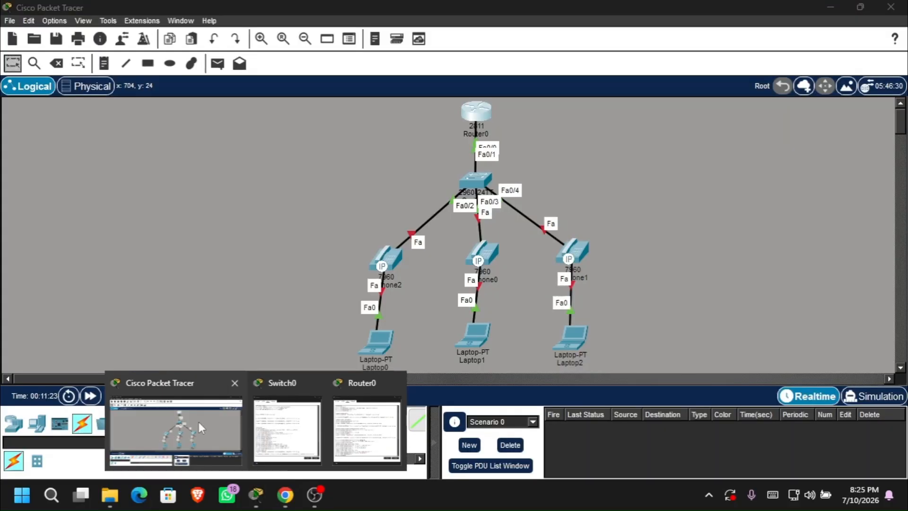
pyautogui.click(199, 421)
pyautogui.click(488, 110)
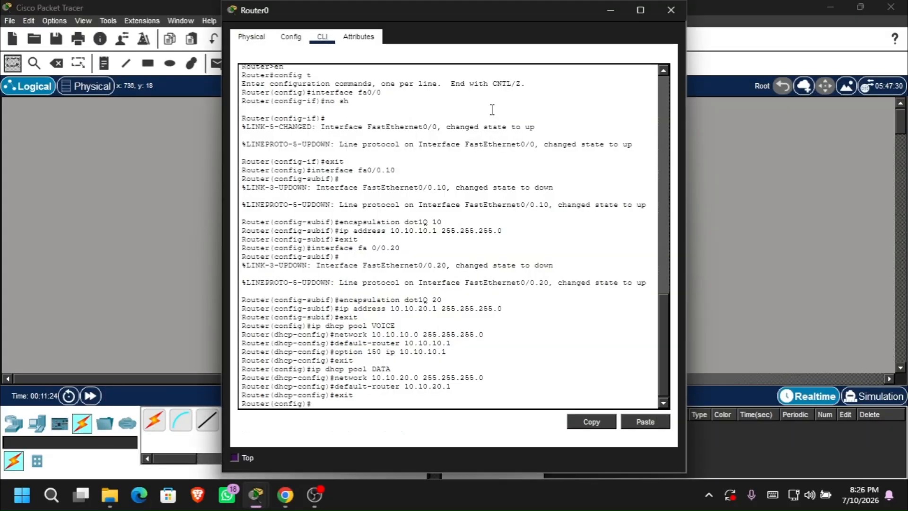
# Exclude the voice network addresses 10.10.10.1 through 10.10.10.10 from DHCP on the router
pyautogui.click(328, 404)
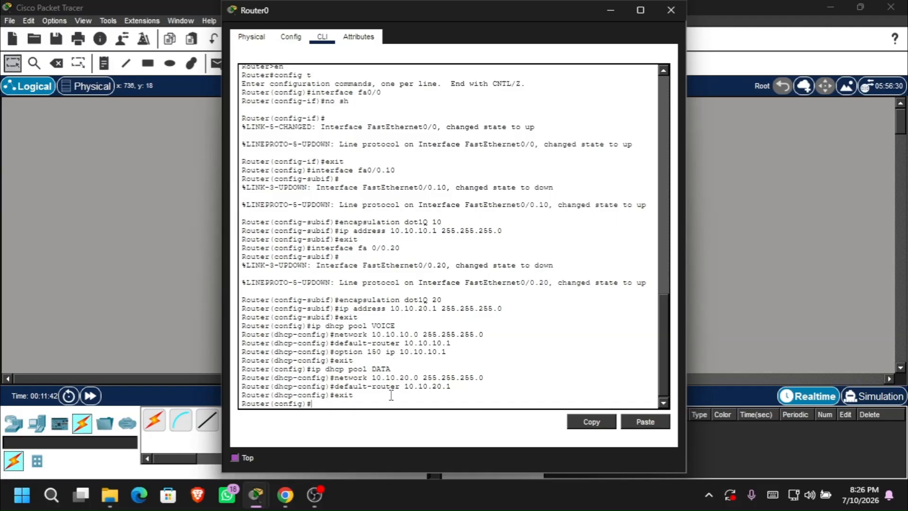
pyautogui.write('ip dhcp excluded-address 10.10.10')
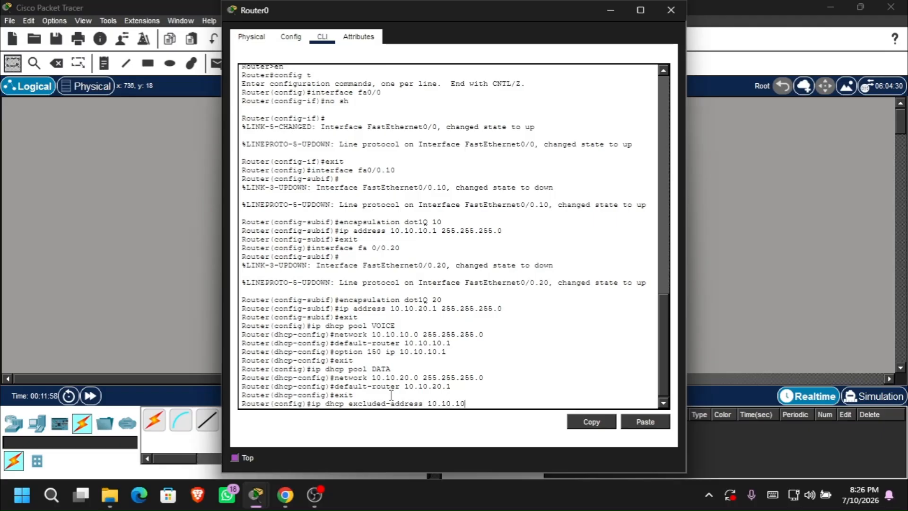
pyautogui.write('.1 10.10.')
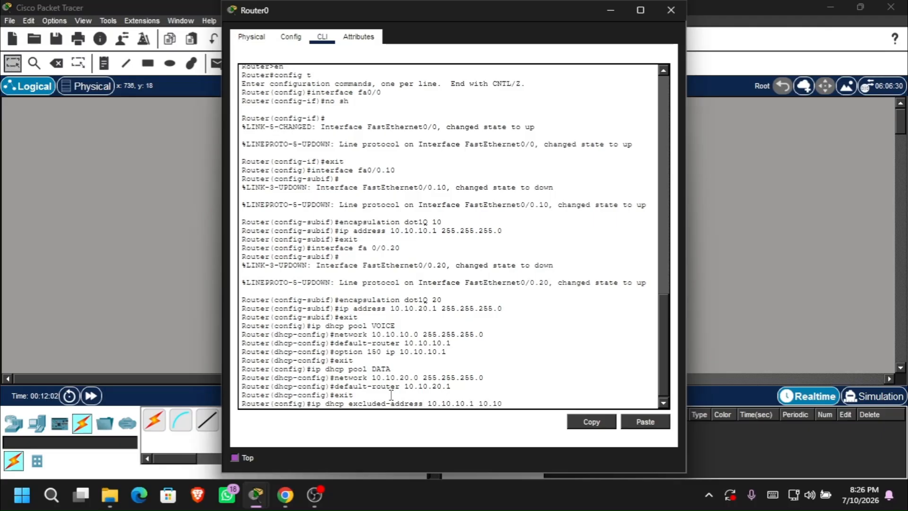
pyautogui.write('10.10')
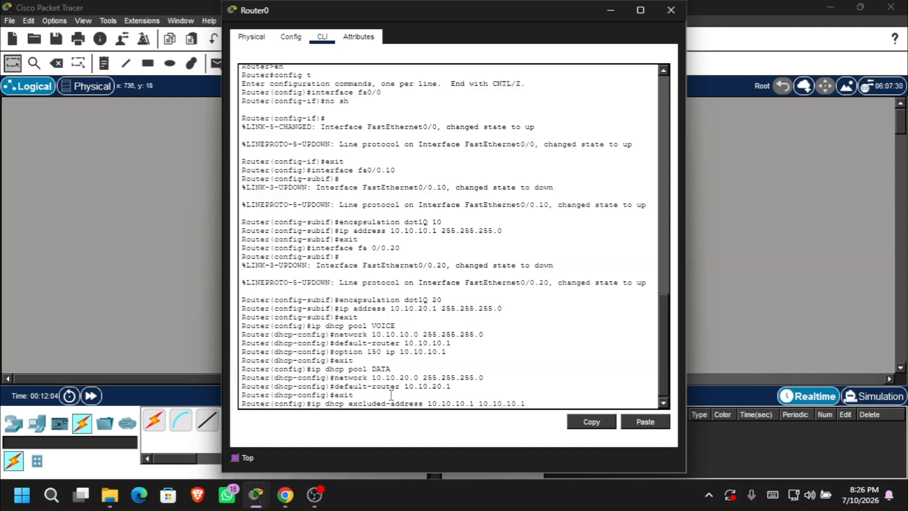
pyautogui.press('Return')
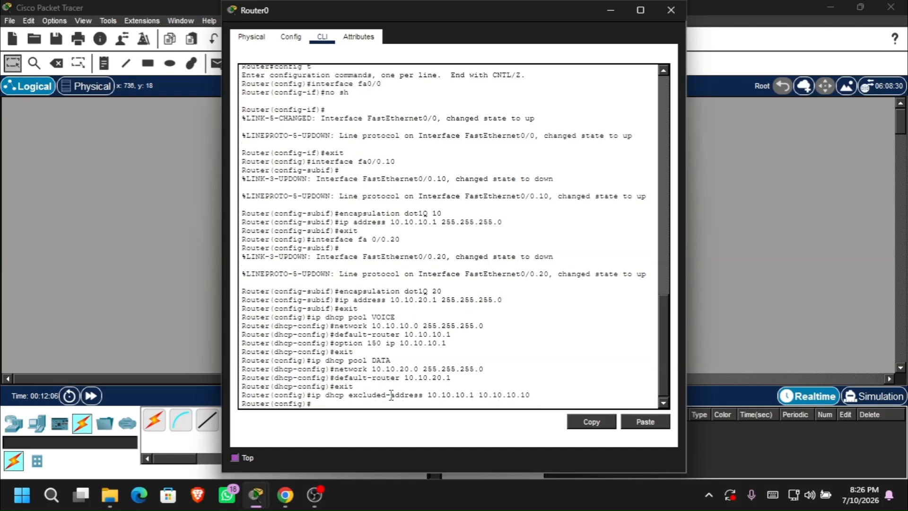
# Exclude the data network addresses 10.10.20.1 through 10.10.20.10 from DHCP on the router
pyautogui.write('ip')
pyautogui.write(' dhc')
pyautogui.write('p ex')
pyautogui.write('c')
pyautogui.press('BackSpace')
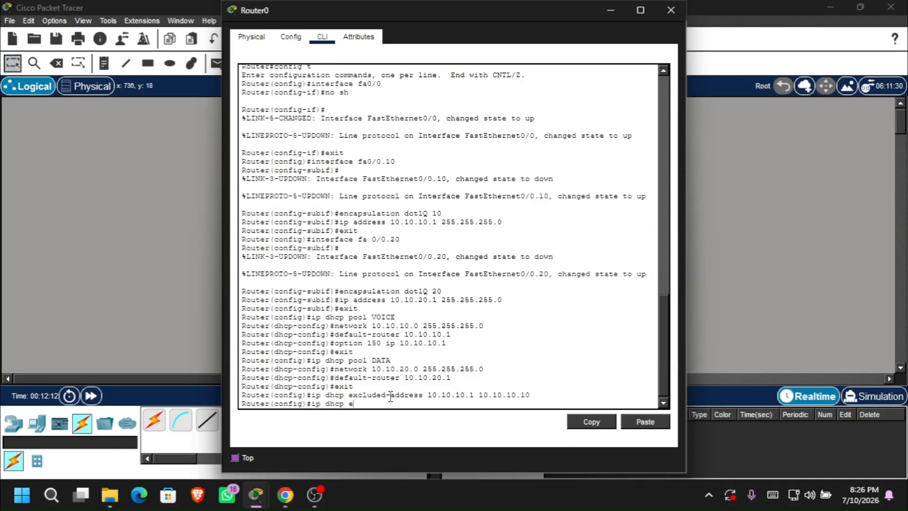
pyautogui.write('xc')
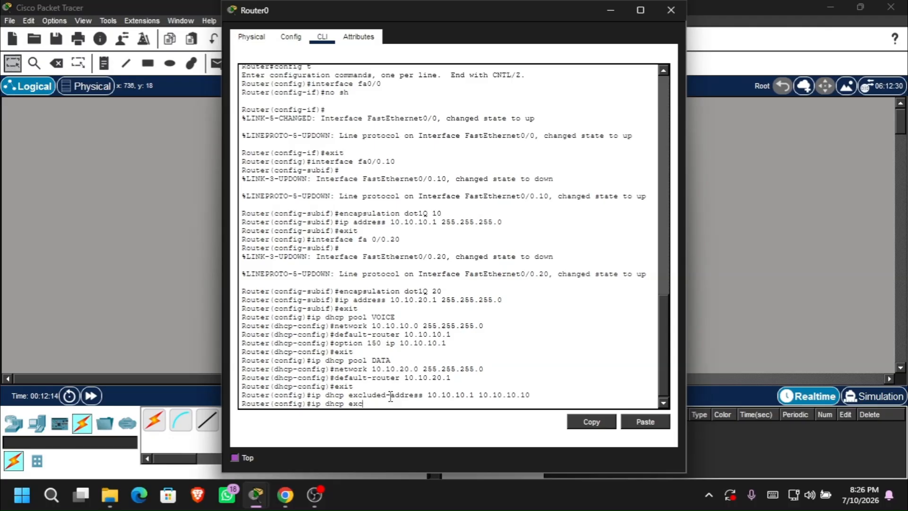
pyautogui.write('luded-address 10.10.20.')
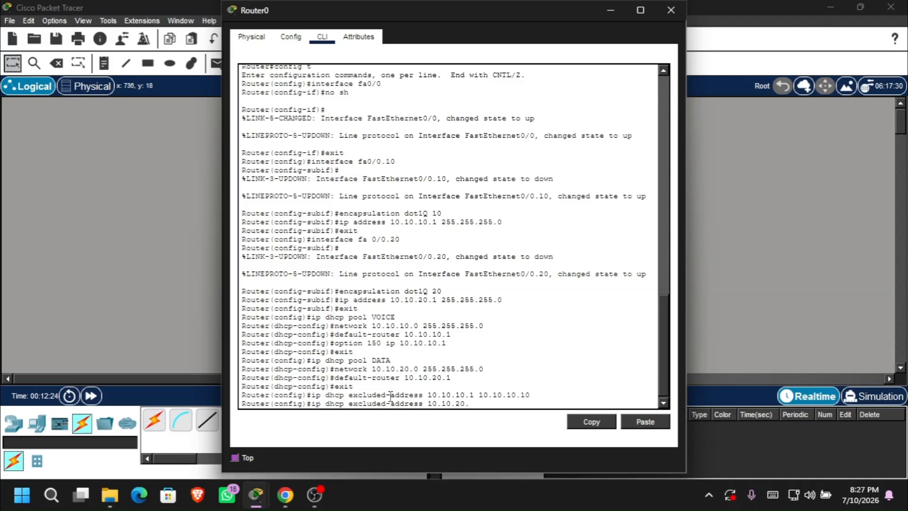
pyautogui.write('1 10.10.20.10')
pyautogui.press('Return')
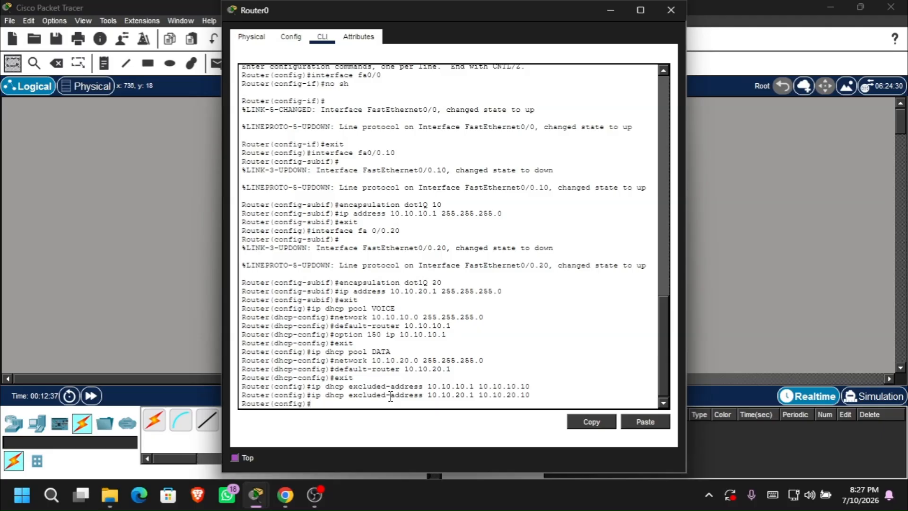
# Enter the router's telephony-service configuration and set the maximum number of ephones to 3
pyautogui.write('telephony-service')
pyautogui.press('Return')
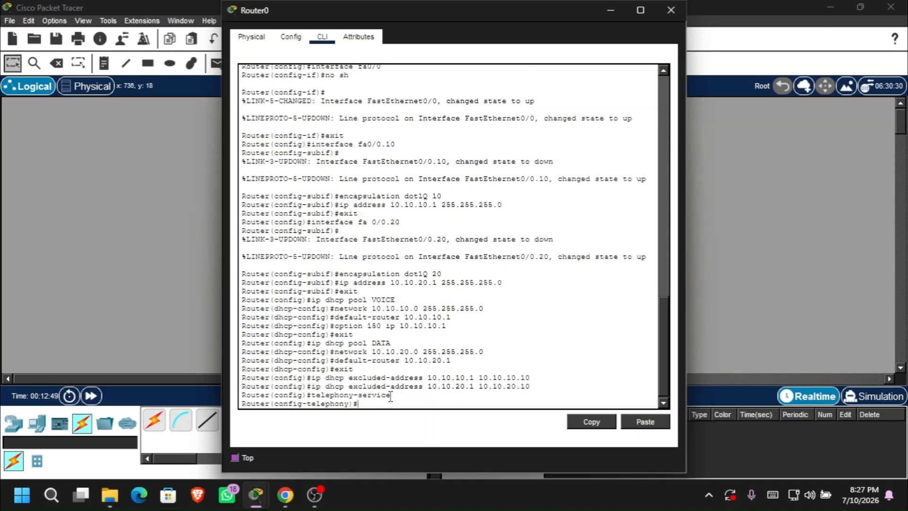
pyautogui.write('max-ephone 3')
pyautogui.press('Return')
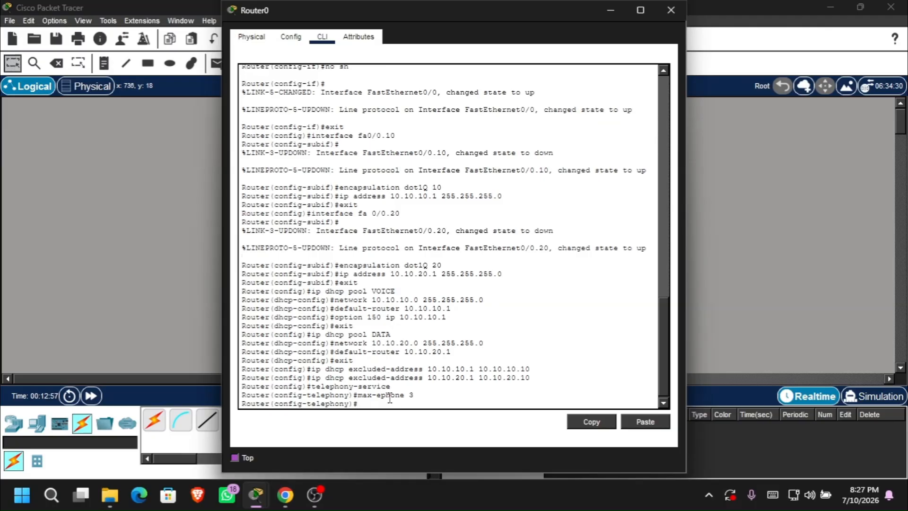
# Set the telephony service's maximum directory numbers to 3 and its IP source address to 10.10.10.1 on port 2000
pyautogui.write('max-dn 3')
pyautogui.press('Return')
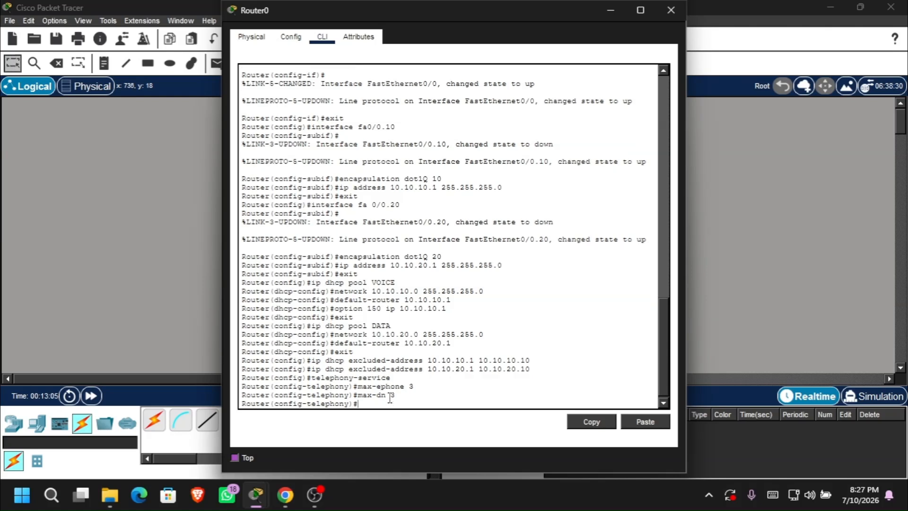
pyautogui.write('ip source-a')
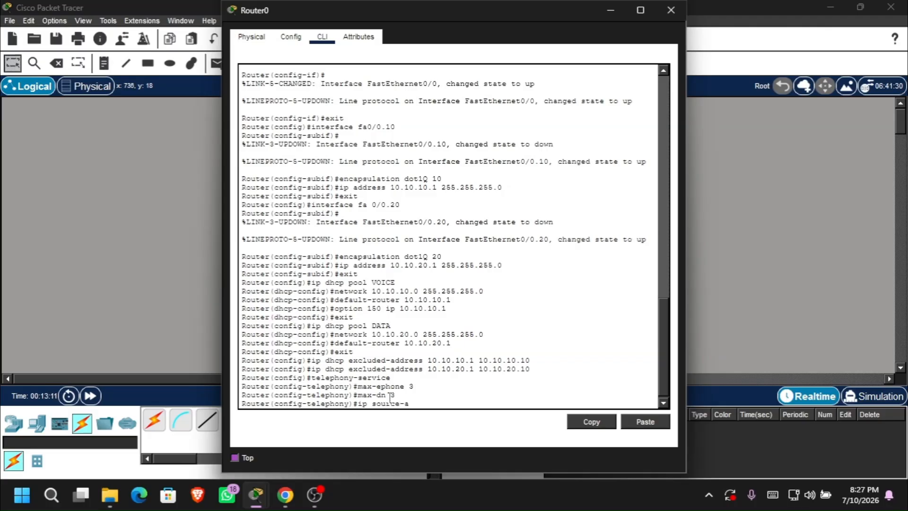
pyautogui.write('ddress')
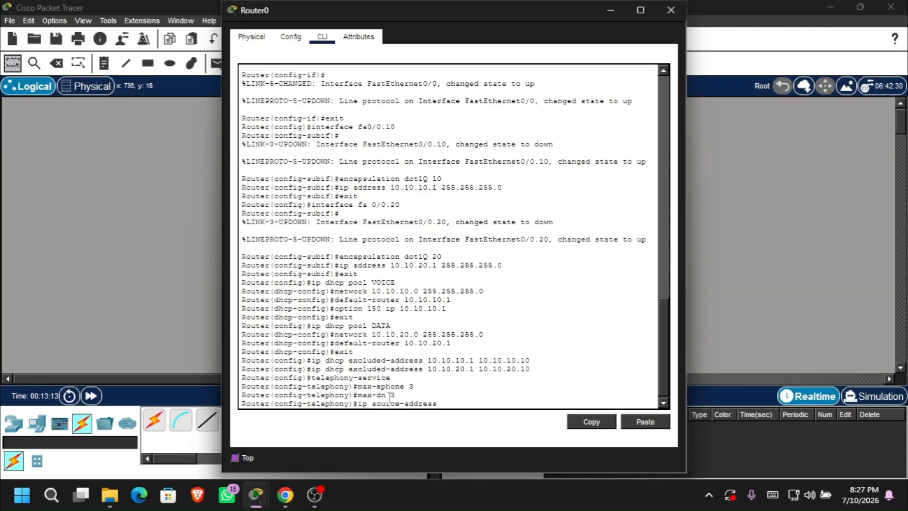
pyautogui.write(' 10.10.10.1 port 2000')
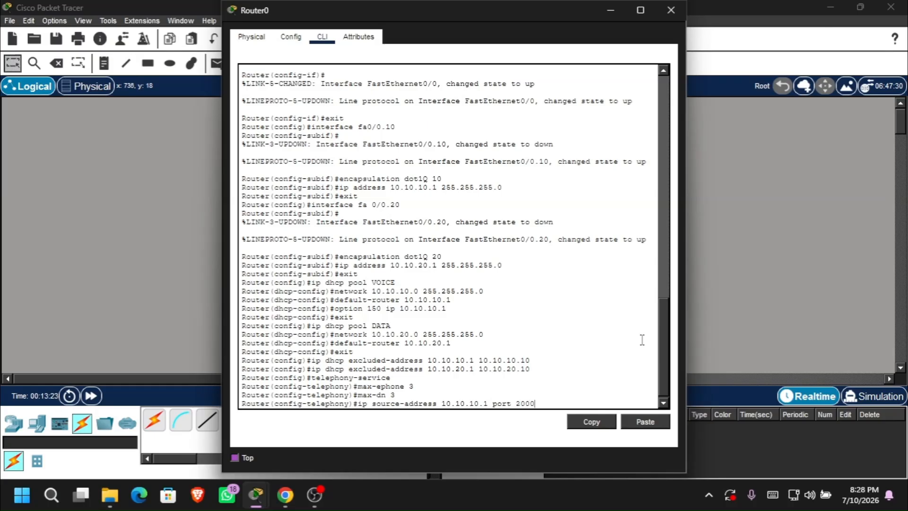
pyautogui.press('Return')
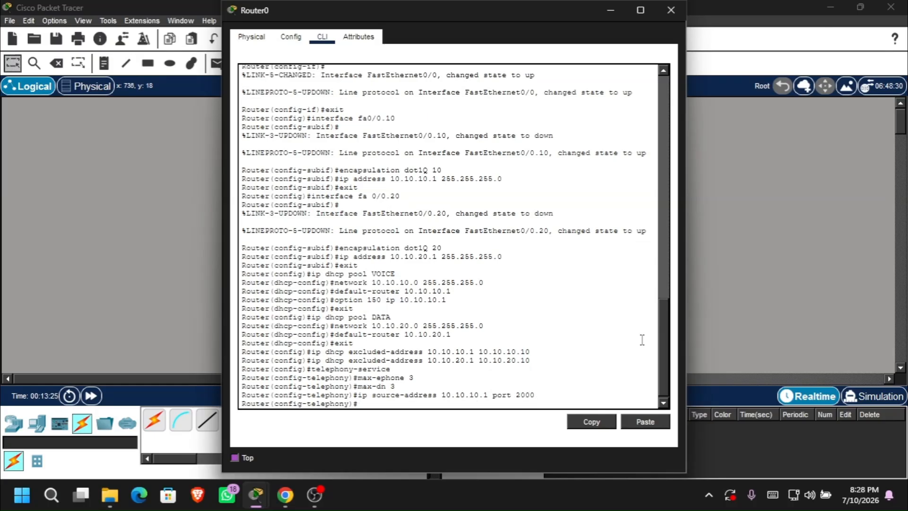
# Auto-assign lines 1 to 3, create the telephony service's CNF files, and return to global configuration mode
pyautogui.write('auto assign 1 to 3')
pyautogui.press('Return')
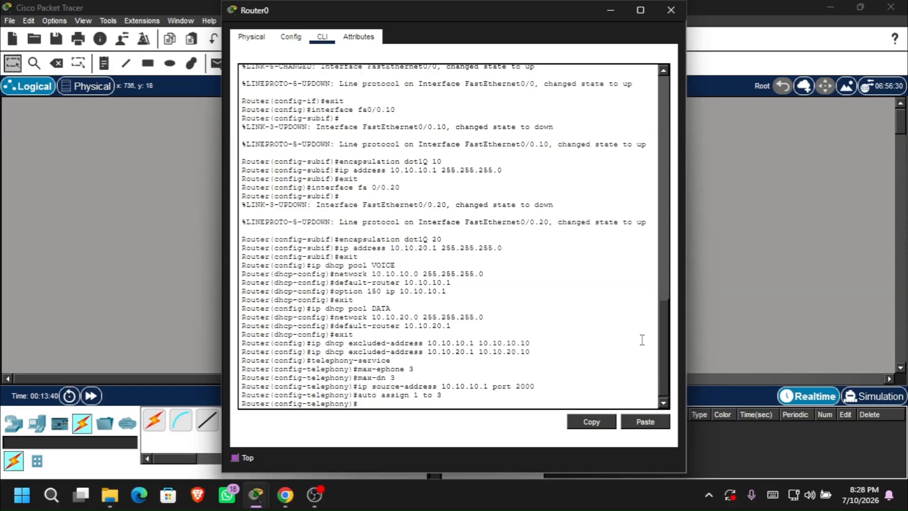
pyautogui.write('create cnf-files')
pyautogui.press('Return')
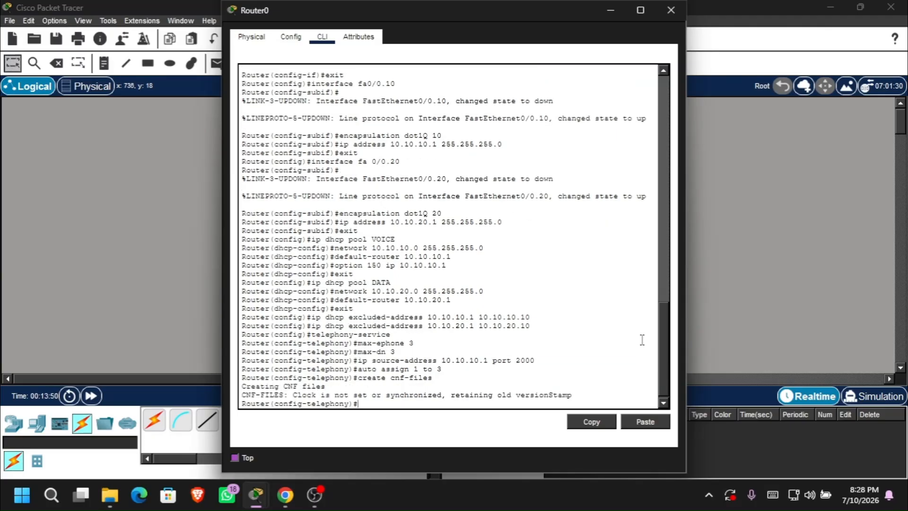
pyautogui.write('exit')
pyautogui.press('Return')
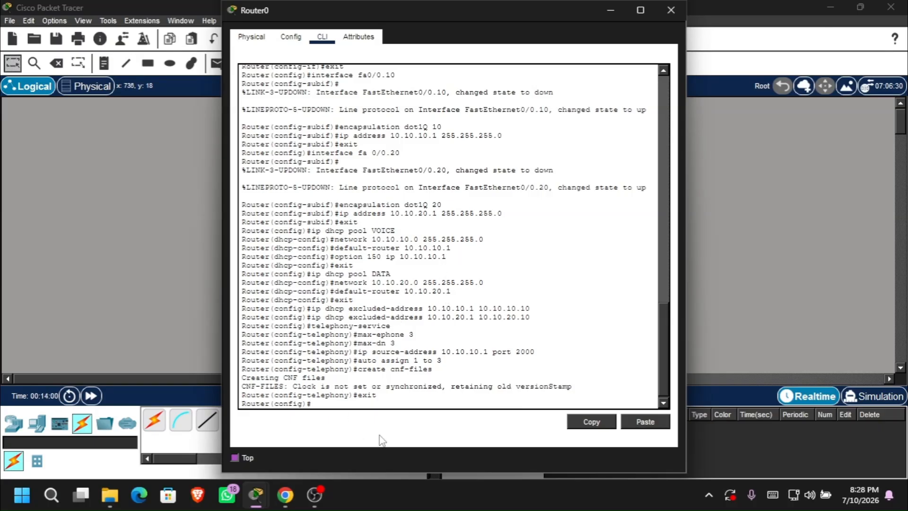
# Check the phone-number task on page 3 of the question paper in Chrome, and return to Router0's command line in Packet Tracer
pyautogui.click(289, 498)
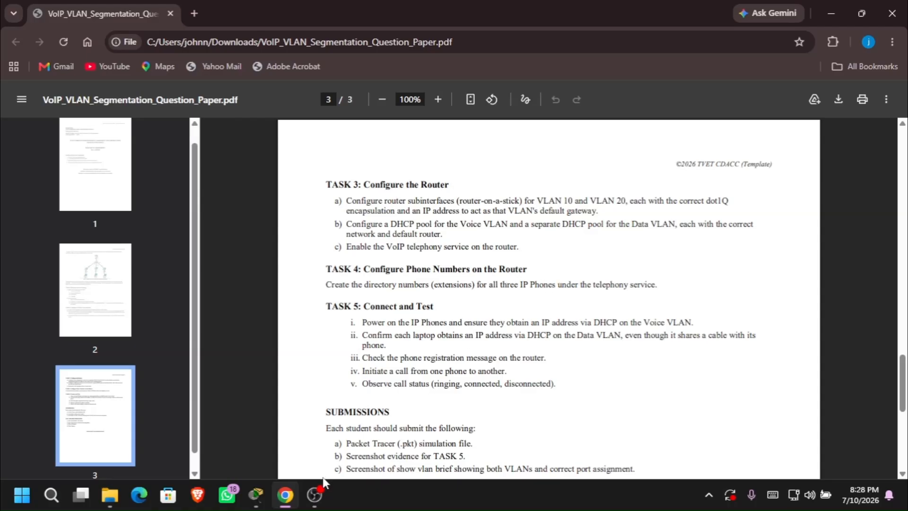
pyautogui.click(255, 505)
pyautogui.click(211, 447)
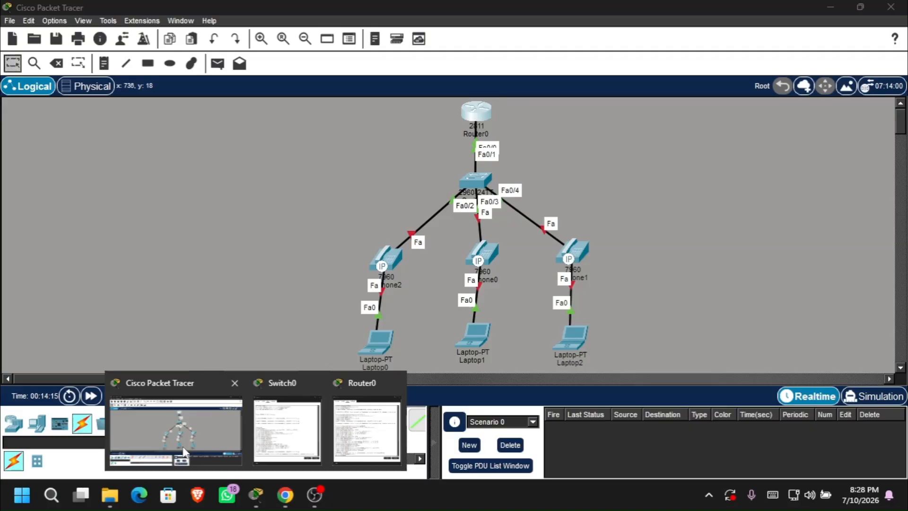
pyautogui.click(474, 119)
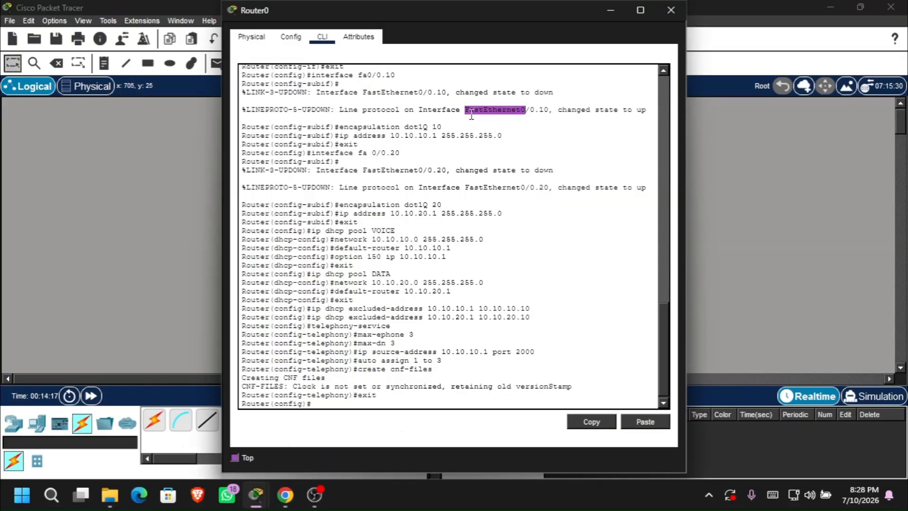
# Create ephone-dn 1 on the router with the extension number 101, and return to global configuration mode
pyautogui.click(336, 402)
pyautogui.write('ephon')
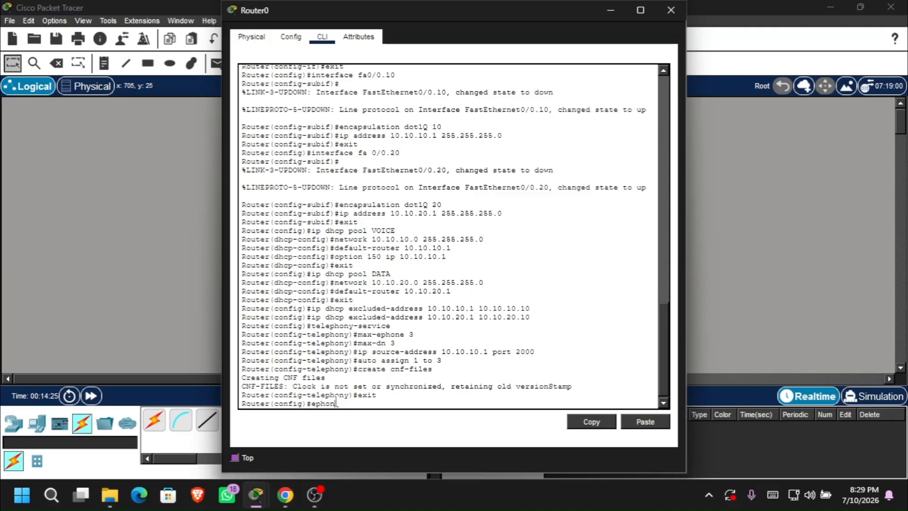
pyautogui.write('e-dn 1')
pyautogui.press('Return')
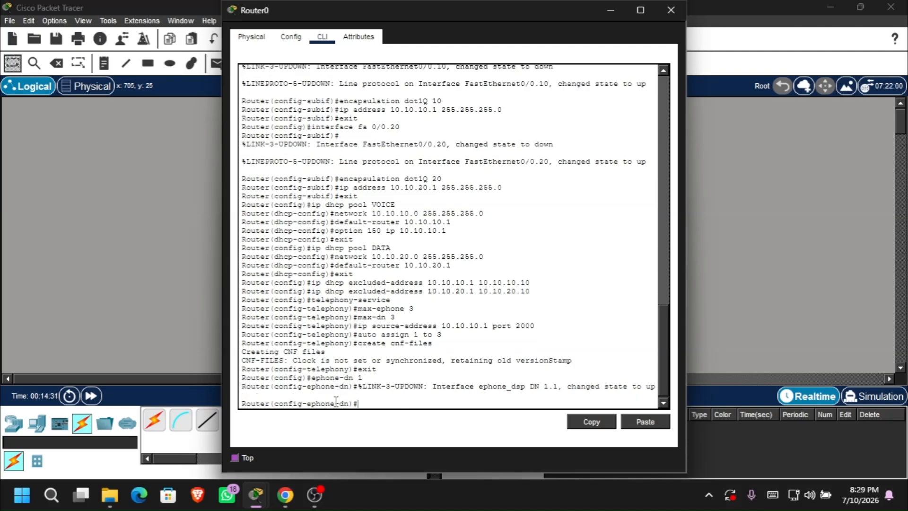
pyautogui.write('number 101')
pyautogui.press('Return')
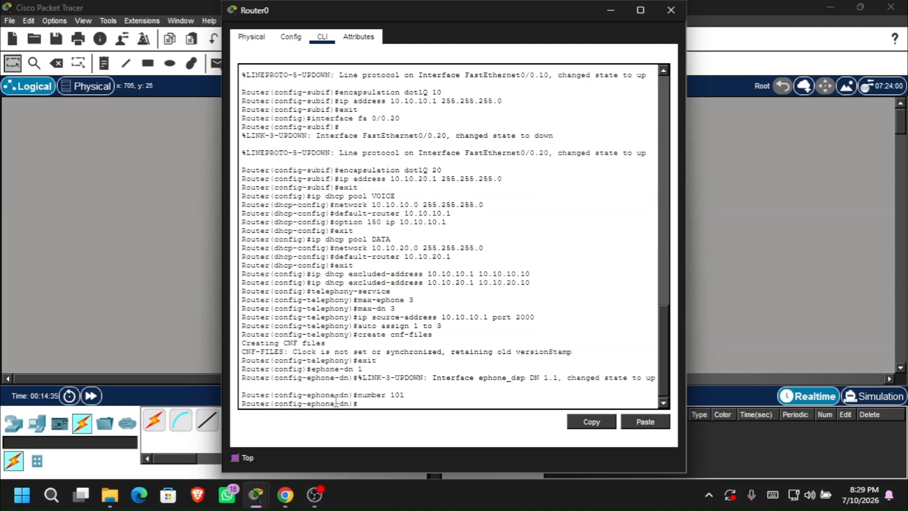
pyautogui.write('exit')
pyautogui.press('Return')
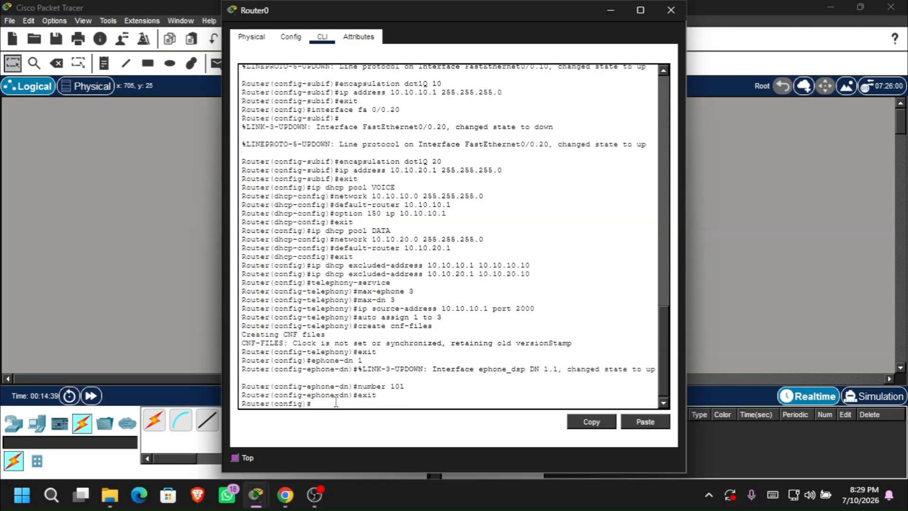
# Create ephone-dn 2 on the router with the extension number 102, and return to global configuration mode
pyautogui.write('ephone-dn 2')
pyautogui.press('Return')
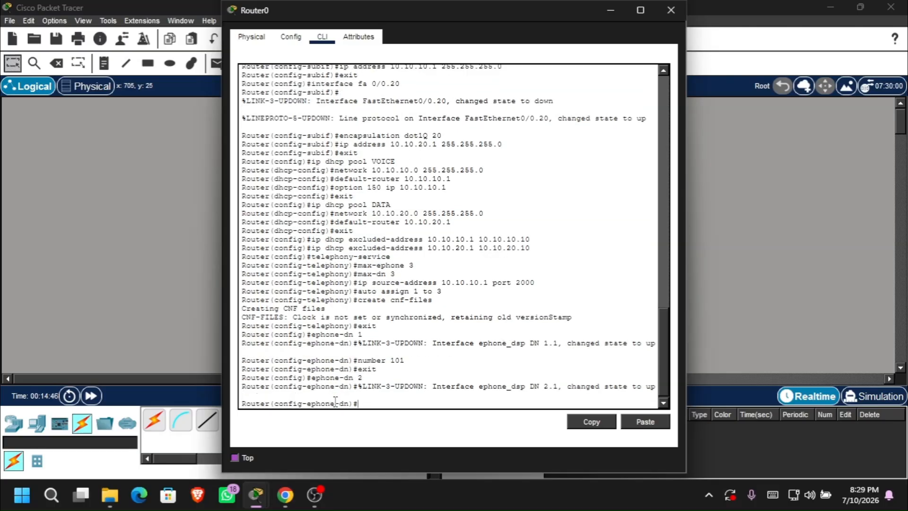
pyautogui.write('numb')
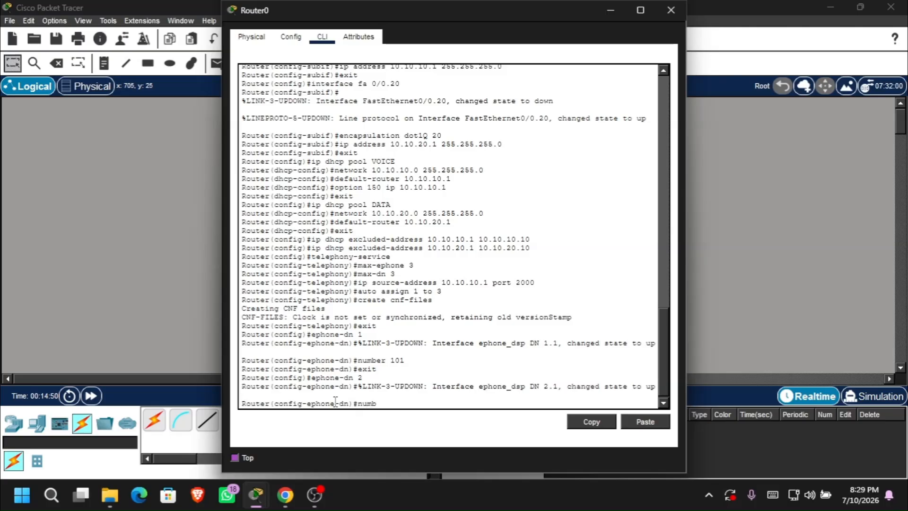
pyautogui.write('er 102')
pyautogui.press('Return')
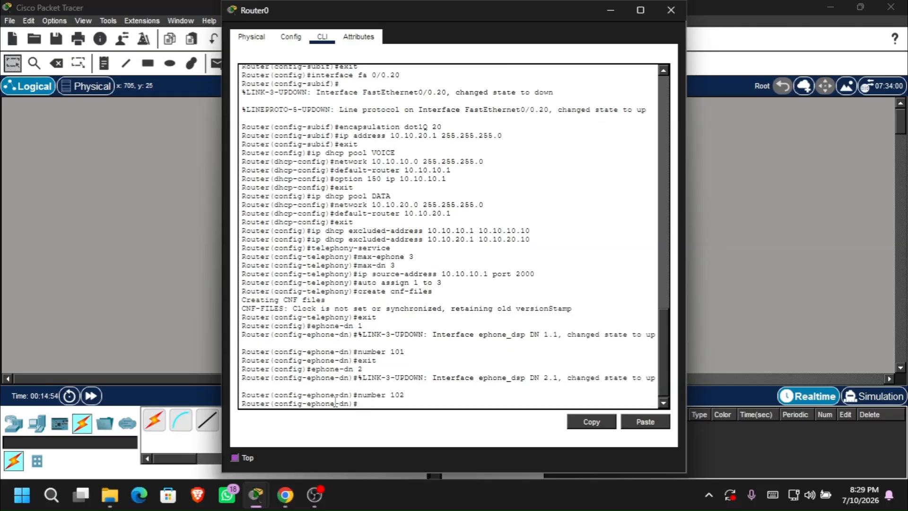
pyautogui.write('exit')
pyautogui.press('Return')
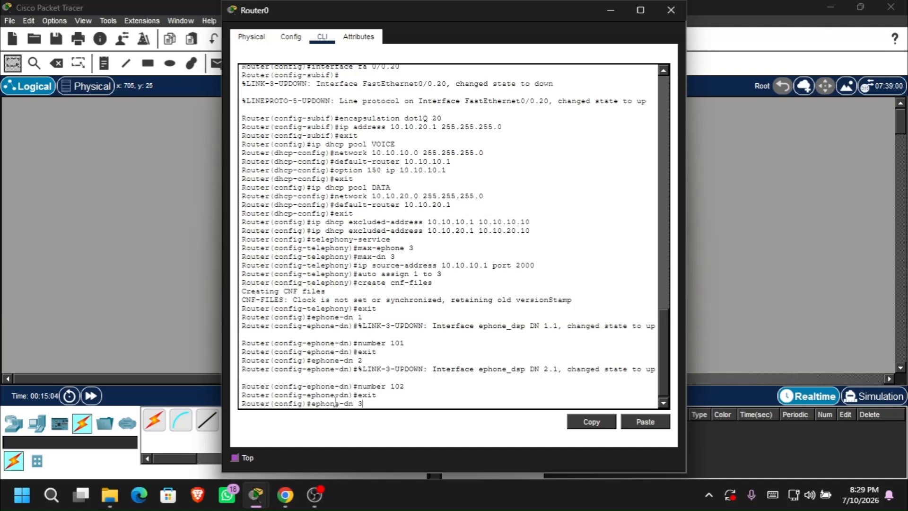
# Create ephone-dn 3 on the router with the extension number 103, and return to global configuration mode
pyautogui.press('Return')
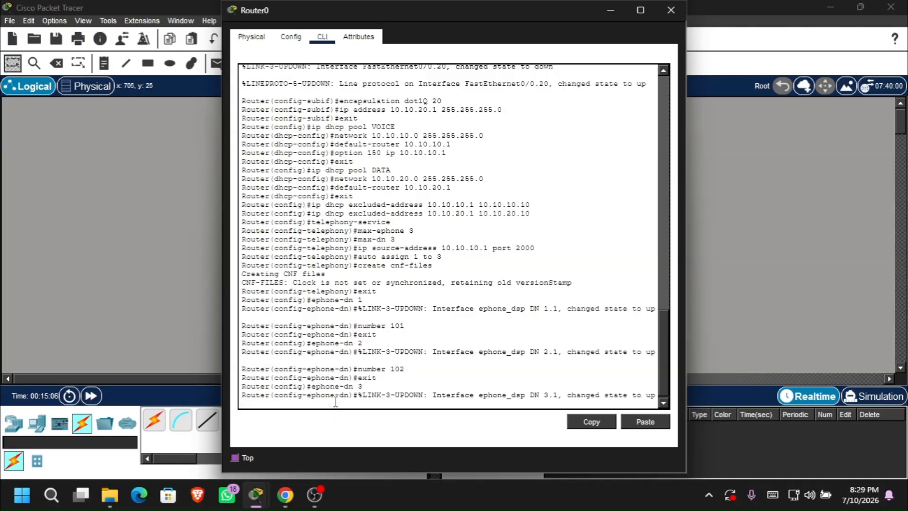
pyautogui.press('Return')
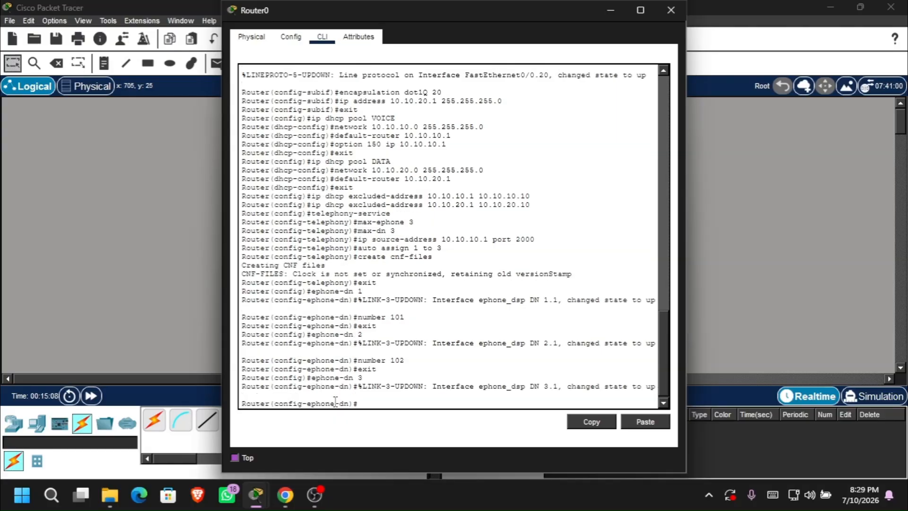
pyautogui.write('number 103')
pyautogui.press('Return')
pyautogui.write('exi')
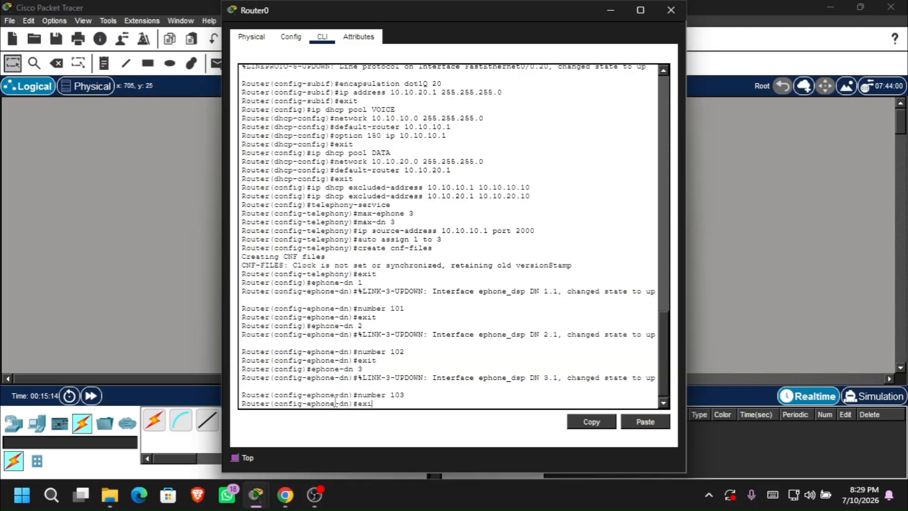
pyautogui.write('t')
pyautogui.press('Return')
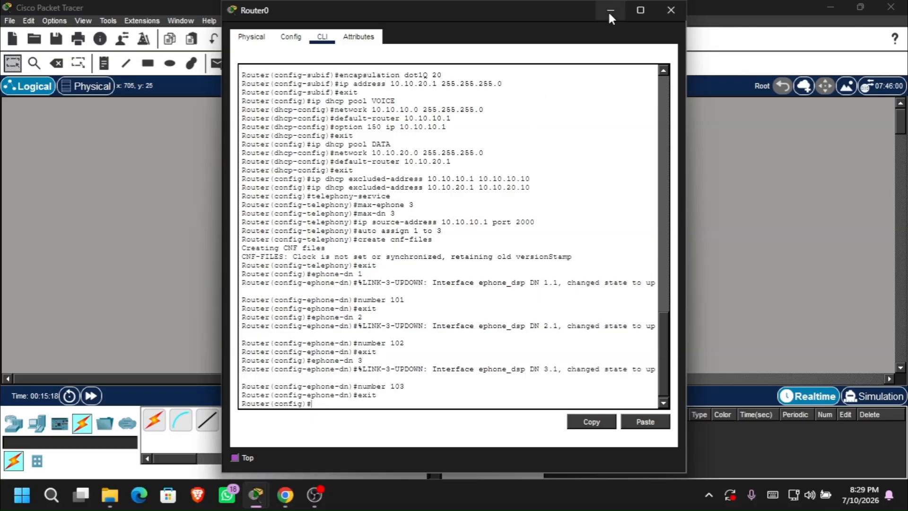
# Review the connect-and-test requirements of Task 5 in the question paper in Chrome, and return to the Packet Tracer topology
pyautogui.click(282, 502)
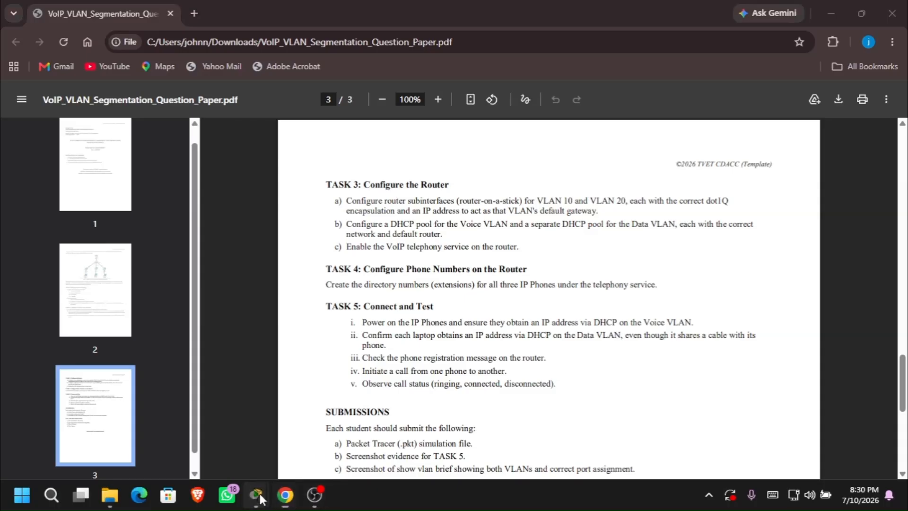
pyautogui.moveTo(256, 496)
pyautogui.click(206, 446)
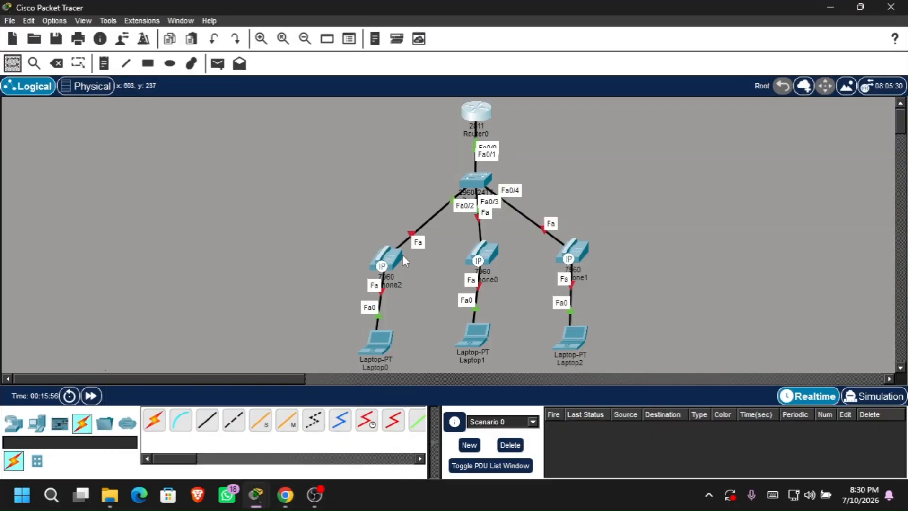
# Connect the power adapter to IP Phone2 and check the phone's display
pyautogui.click(382, 261)
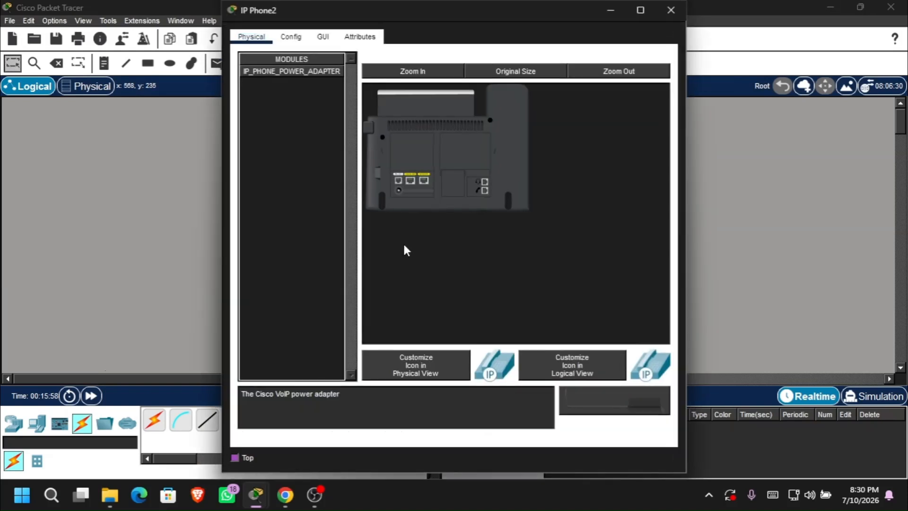
pyautogui.moveTo(615, 401); pyautogui.dragTo(399, 191)
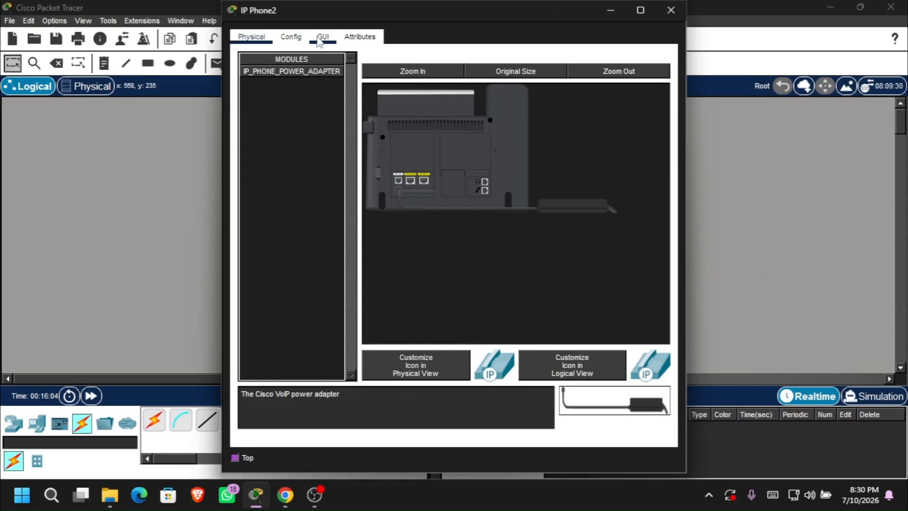
pyautogui.click(323, 37)
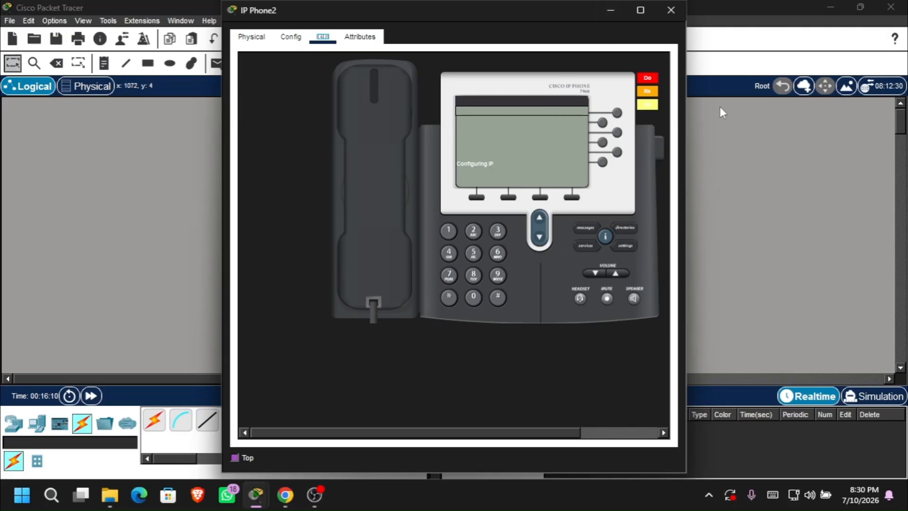
pyautogui.click(609, 10)
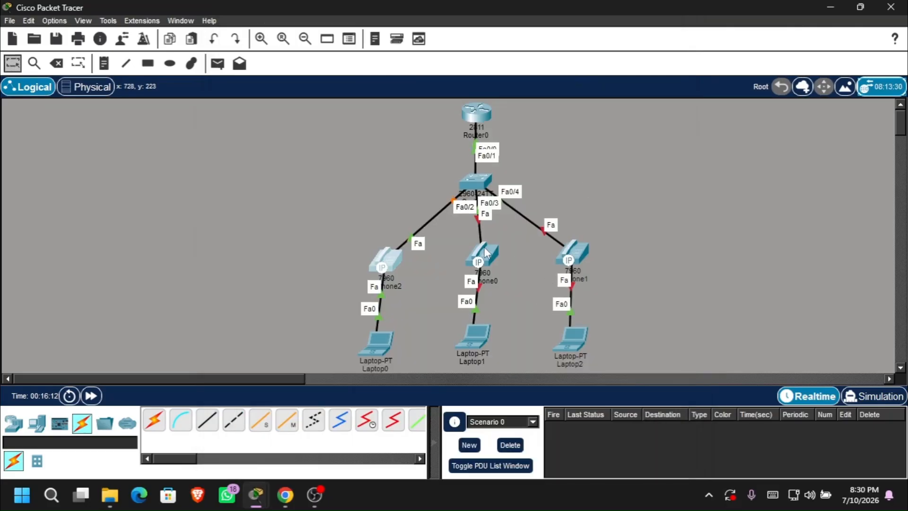
# Connect the power adapter to IP Phone0 and return to the topology
pyautogui.click(487, 250)
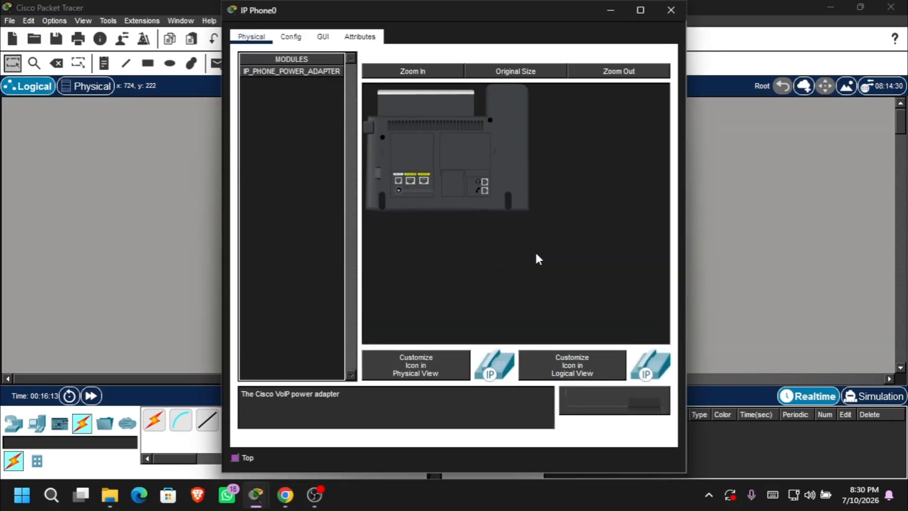
pyautogui.moveTo(603, 399); pyautogui.dragTo(399, 200)
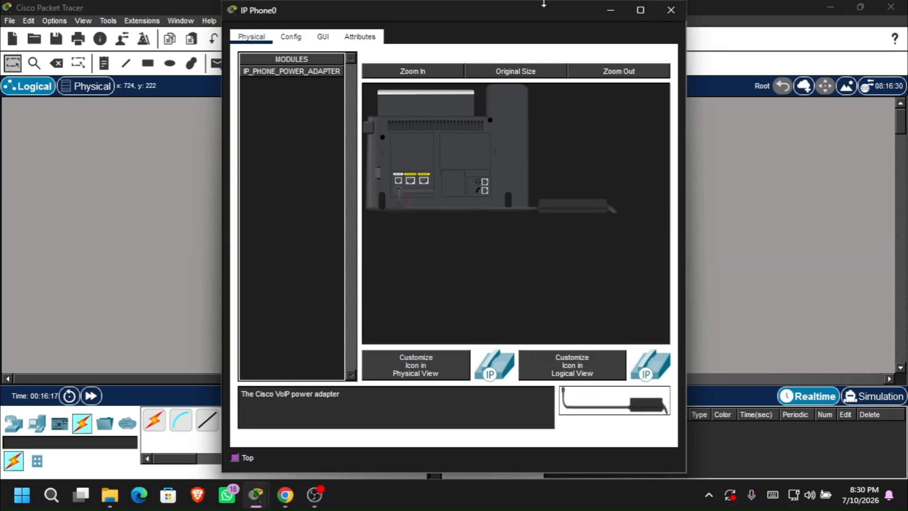
pyautogui.click(671, 9)
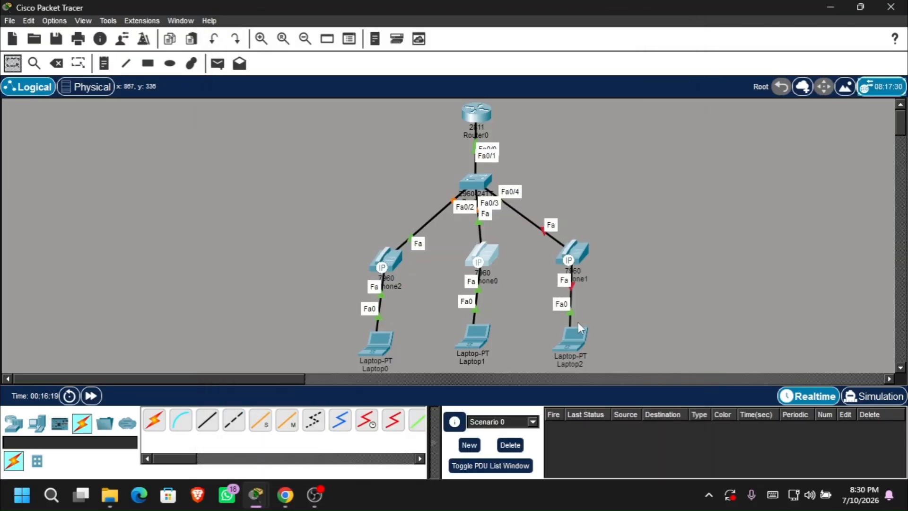
# Connect the power adapter to IP Phone1 and return to the topology
pyautogui.click(567, 256)
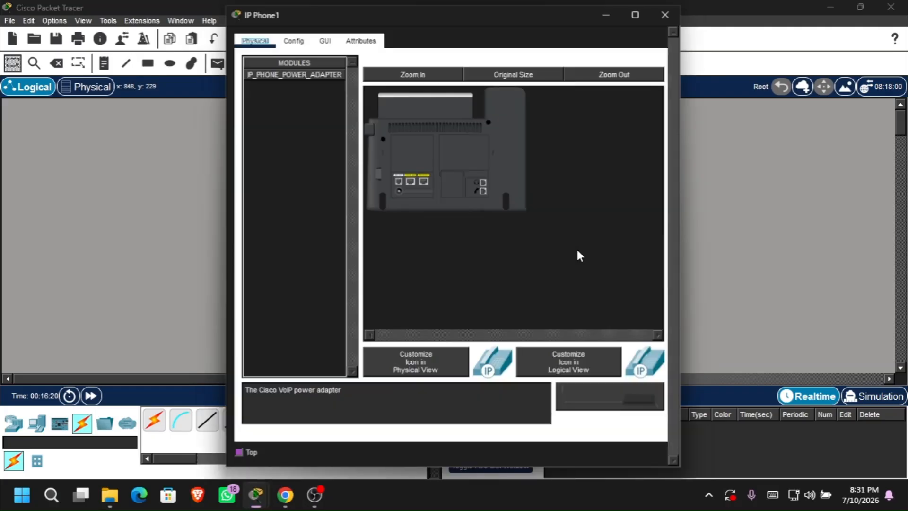
pyautogui.moveTo(610, 395); pyautogui.dragTo(401, 192)
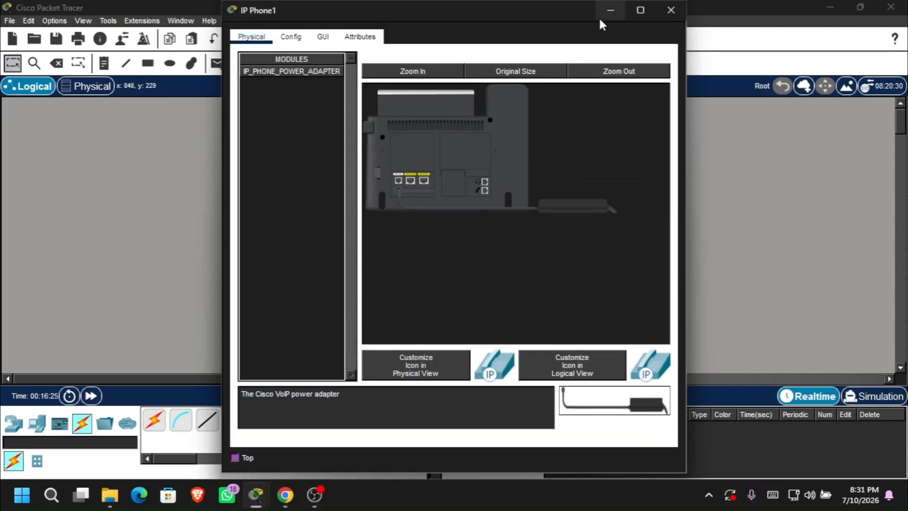
pyautogui.click(610, 10)
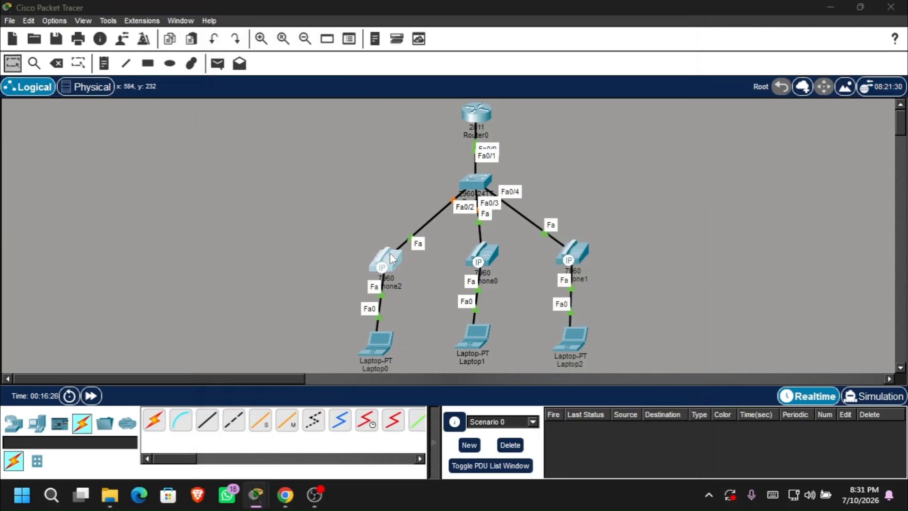
# Check IP Phone2's display and look for phone registration messages in Router0's console
pyautogui.click(390, 252)
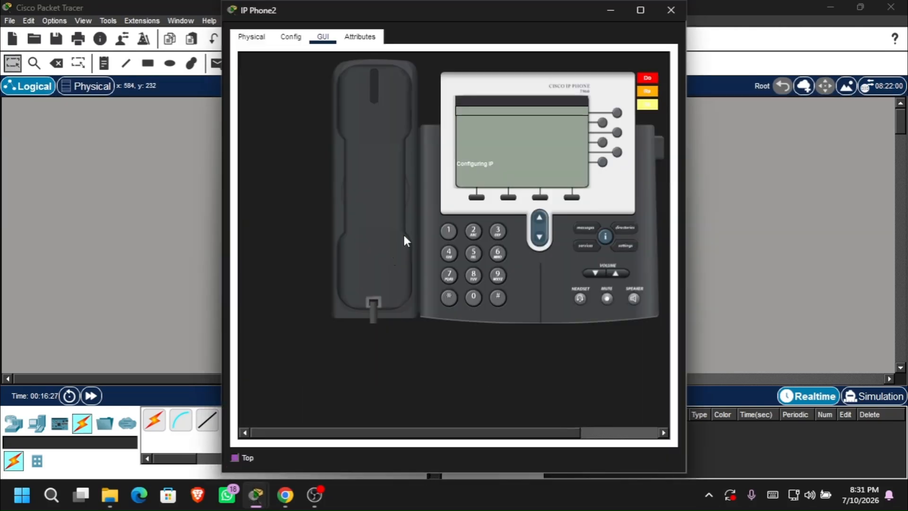
pyautogui.click(611, 10)
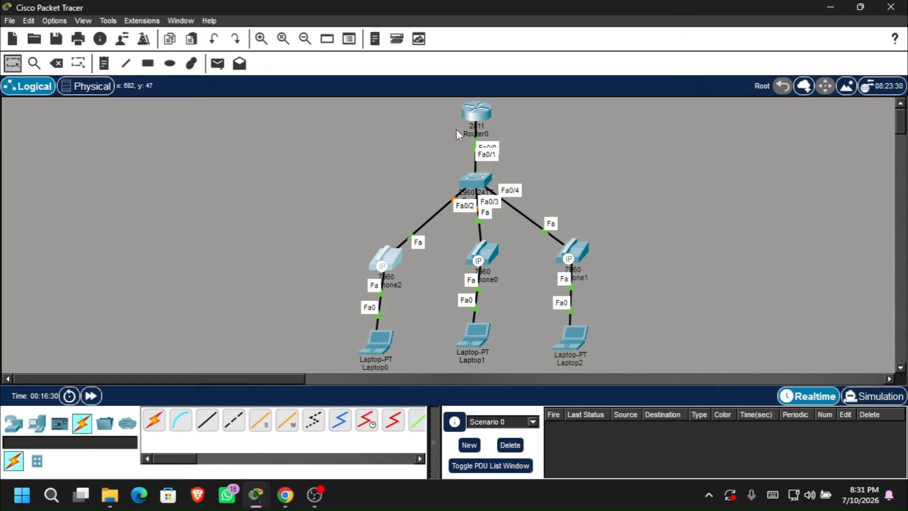
pyautogui.click(477, 113)
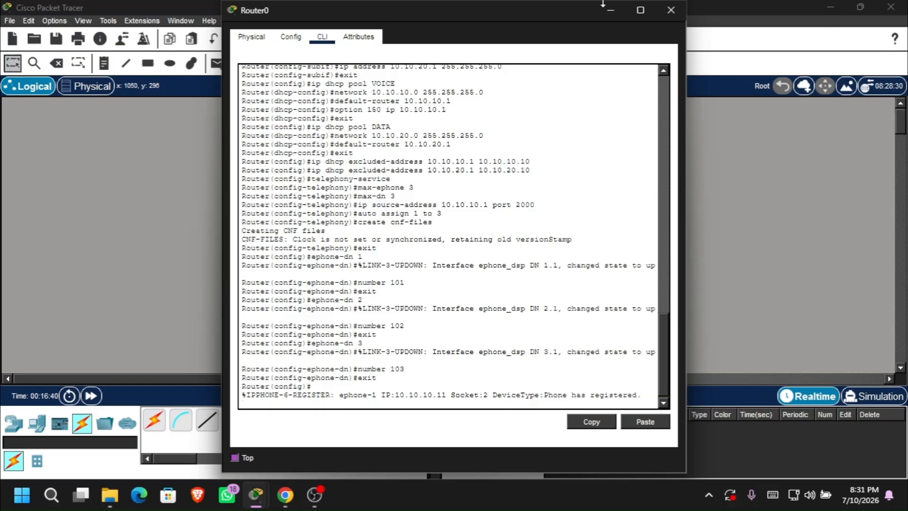
pyautogui.click(606, 10)
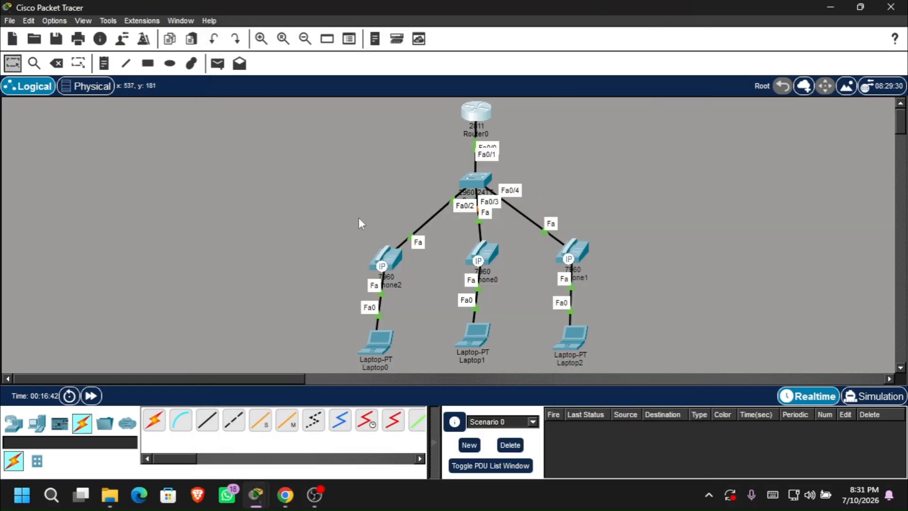
# Check the extension on IP Phone2 with its handset lifted and replaced, and recheck the phone registrations in Router0's console
pyautogui.click(398, 254)
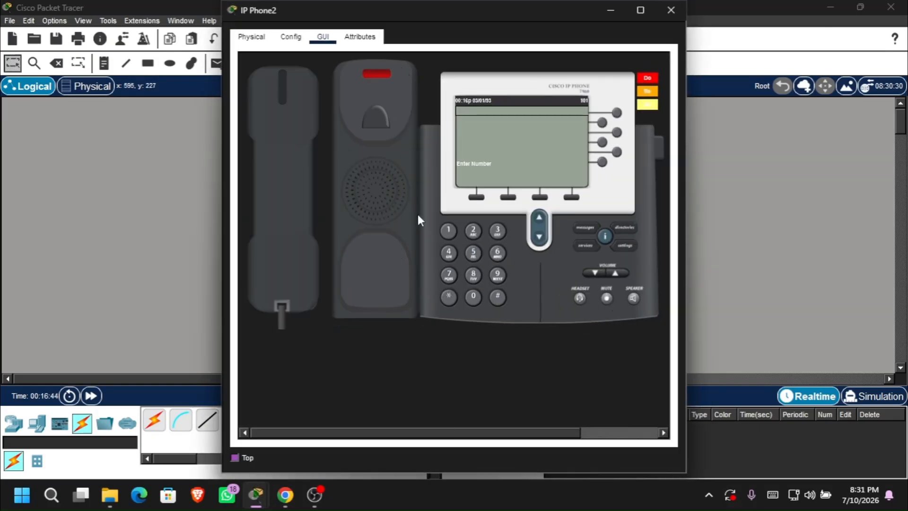
pyautogui.click(297, 185)
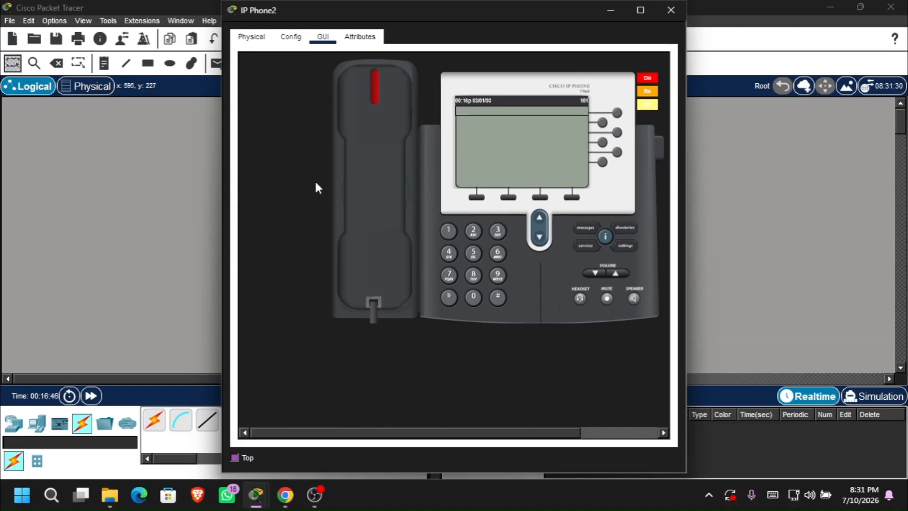
pyautogui.click(610, 12)
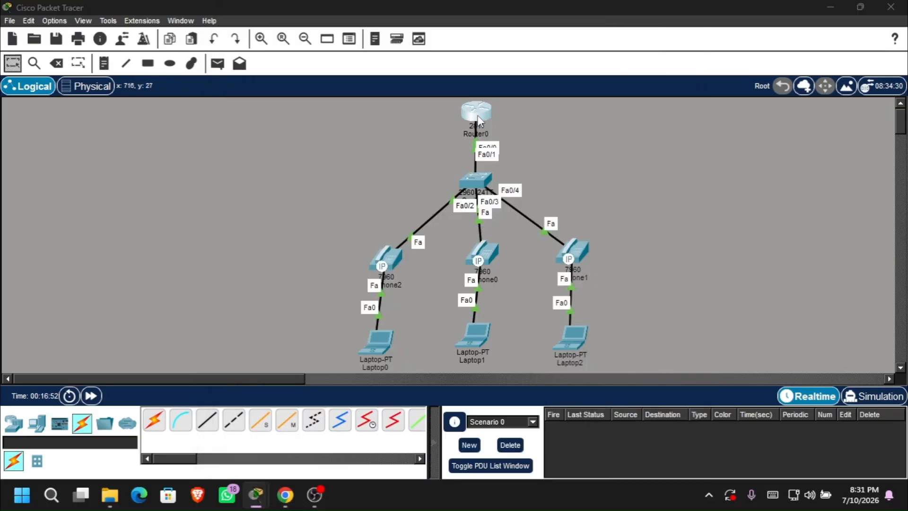
pyautogui.click(477, 113)
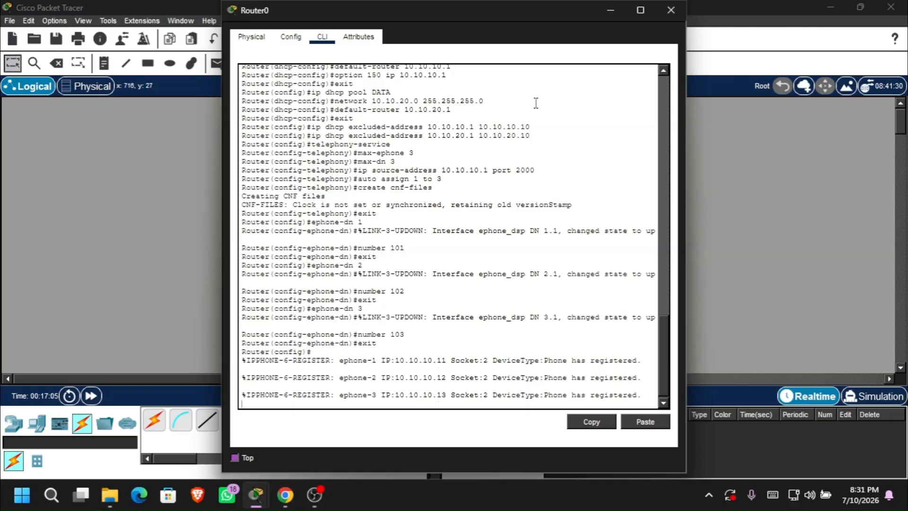
pyautogui.click(612, 10)
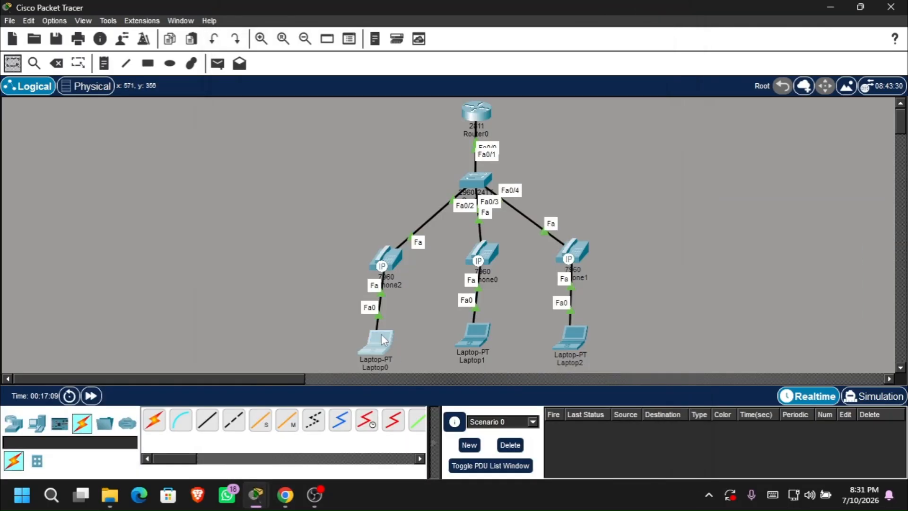
# Set Laptop0's IP configuration to DHCP and its IPv6 configuration to Automatic, and return to the topology
pyautogui.click(376, 336)
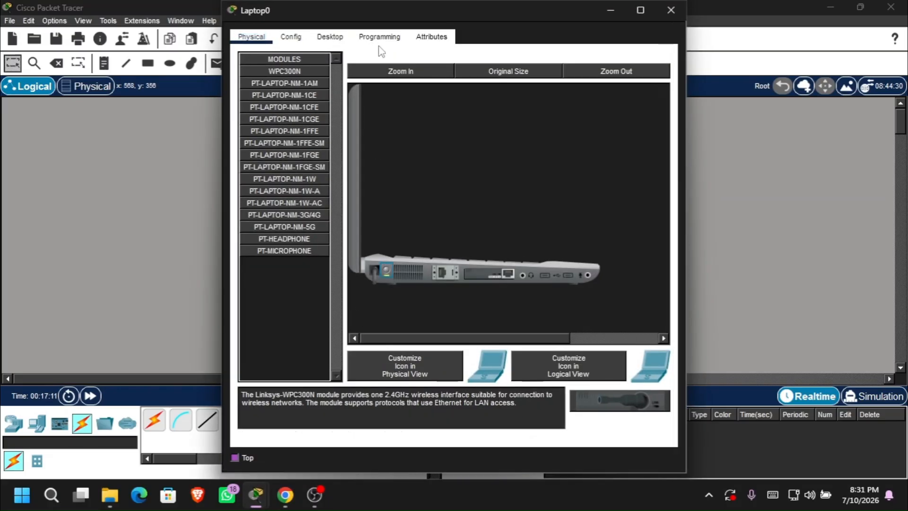
pyautogui.click(330, 36)
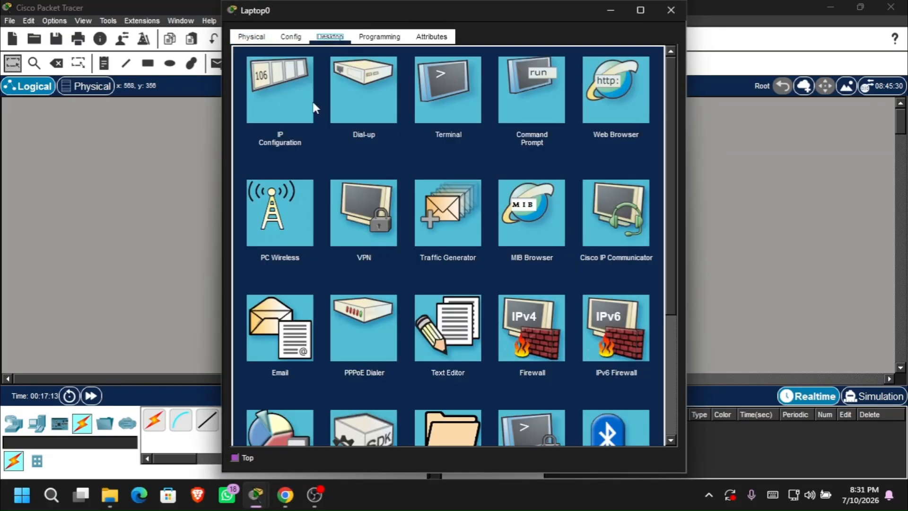
pyautogui.click(269, 99)
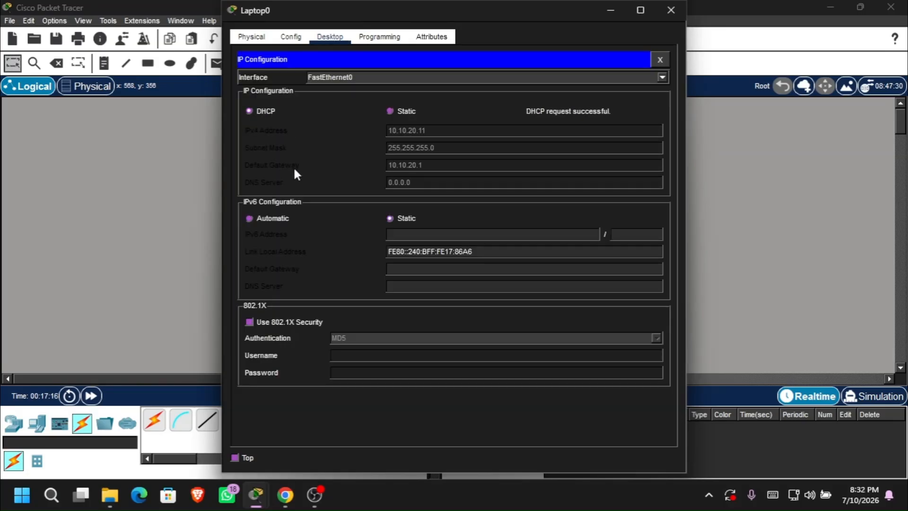
pyautogui.click(249, 220)
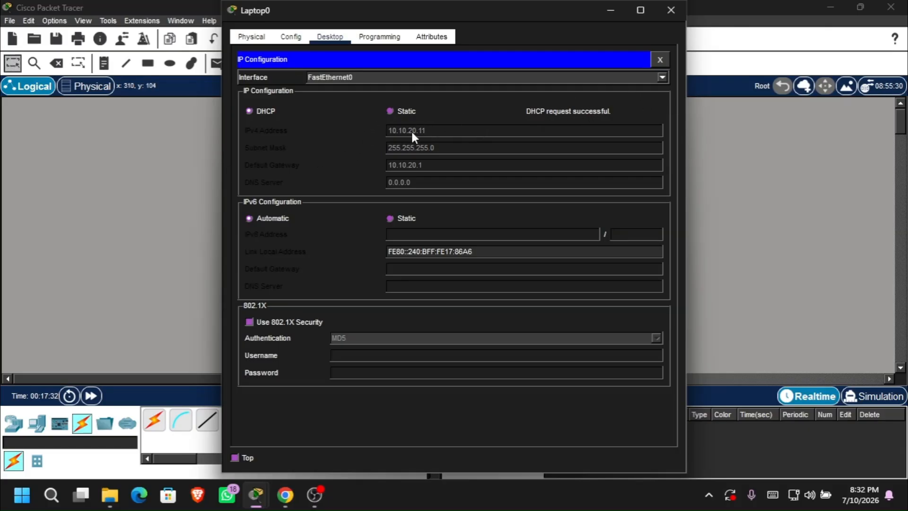
pyautogui.moveTo(553, 1); pyautogui.dragTo(767, 75)
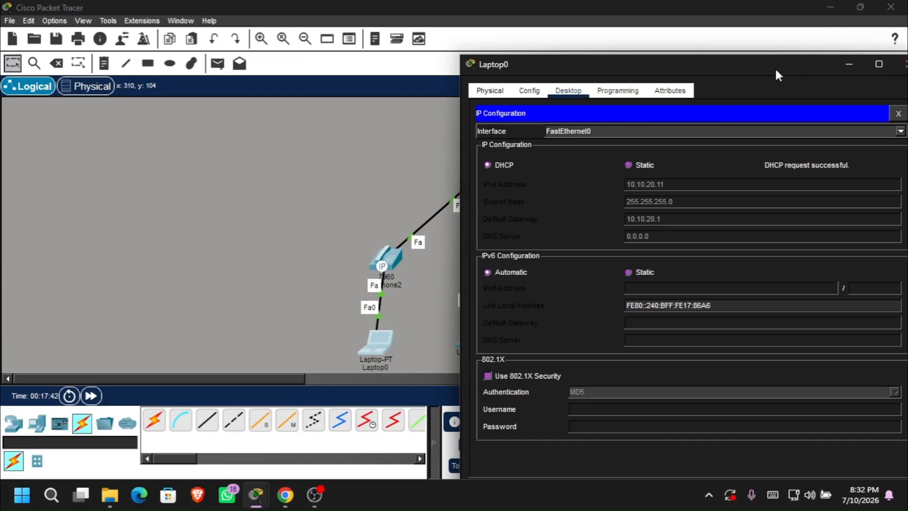
pyautogui.moveTo(776, 70); pyautogui.dragTo(614, 46)
pyautogui.click(687, 69)
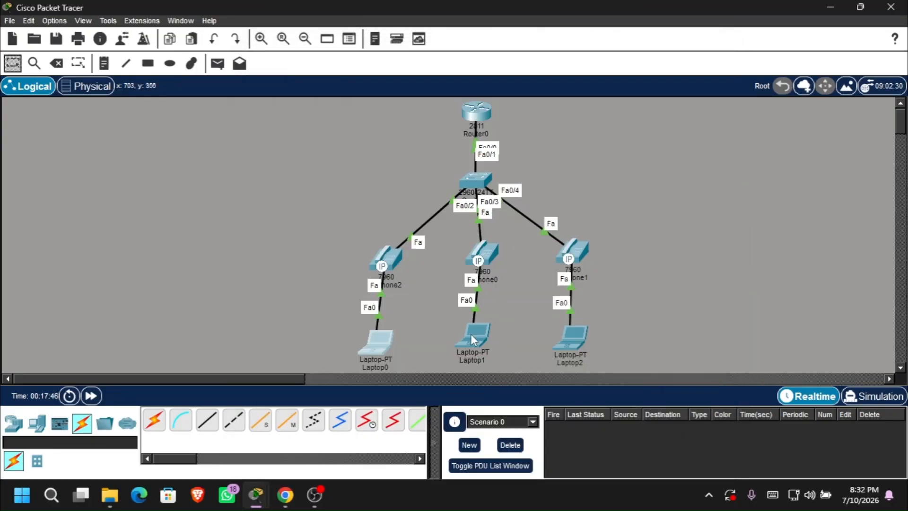
# Set Laptop1's IP configuration to DHCP and its IPv6 configuration to Automatic, and return to the topology
pyautogui.click(472, 335)
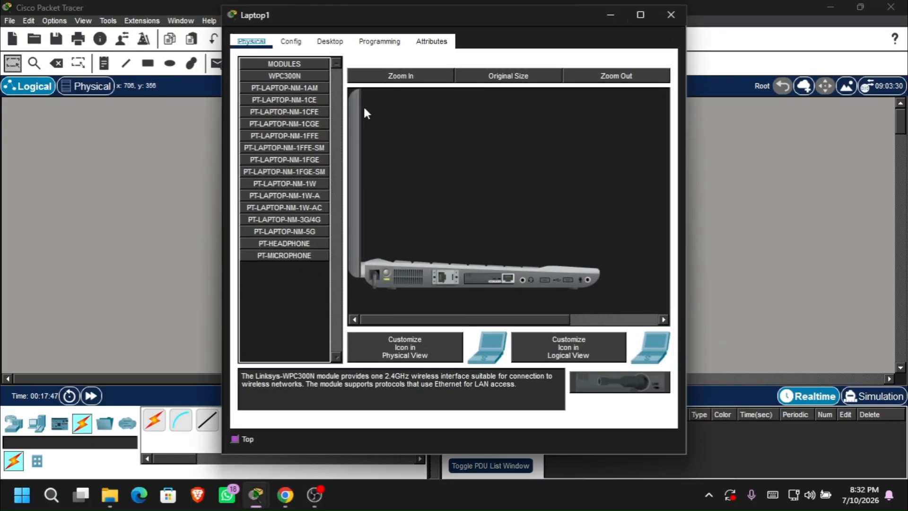
pyautogui.click(330, 41)
pyautogui.click(279, 94)
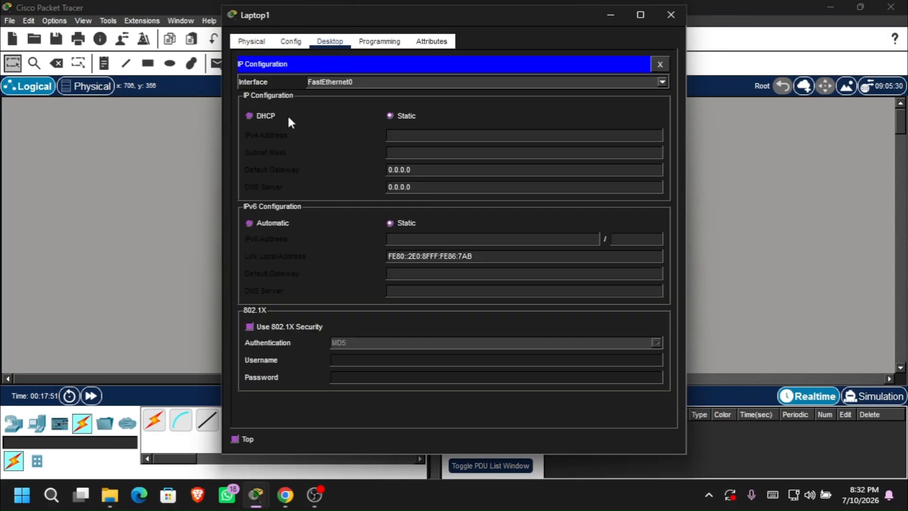
pyautogui.click(249, 115)
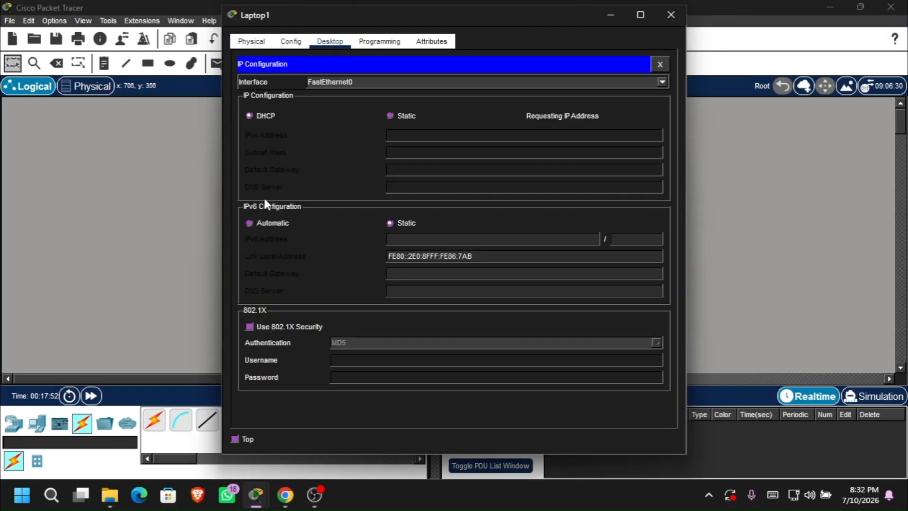
pyautogui.click(249, 223)
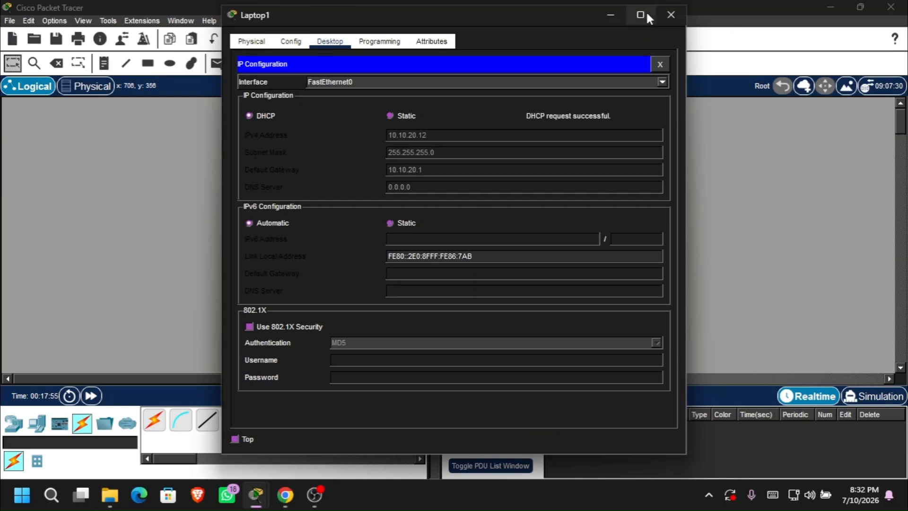
pyautogui.click(659, 13)
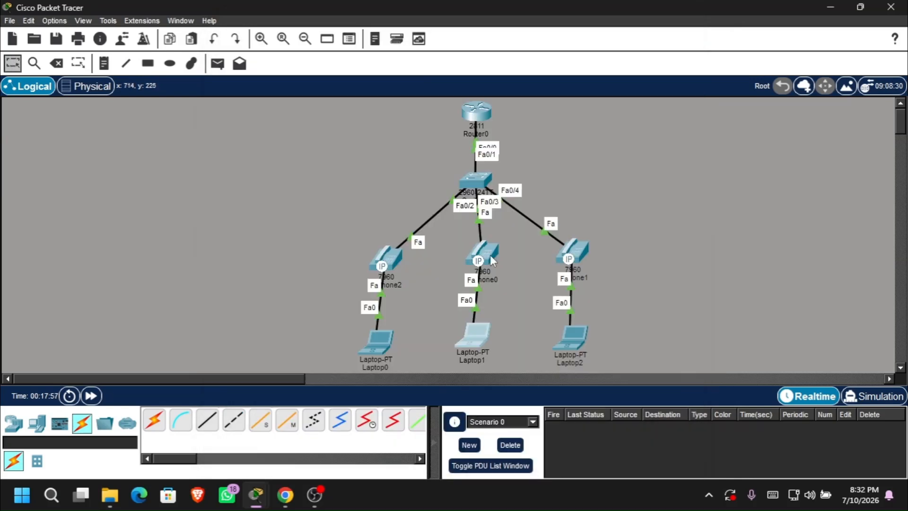
# Set Laptop2's IP configuration to DHCP and its IPv6 configuration to Automatic, and return to the topology
pyautogui.click(574, 336)
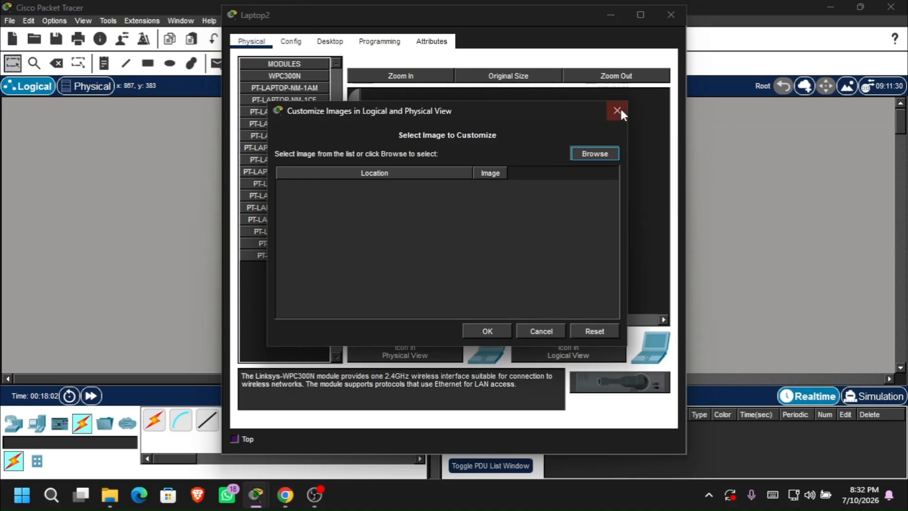
pyautogui.press('Escape')
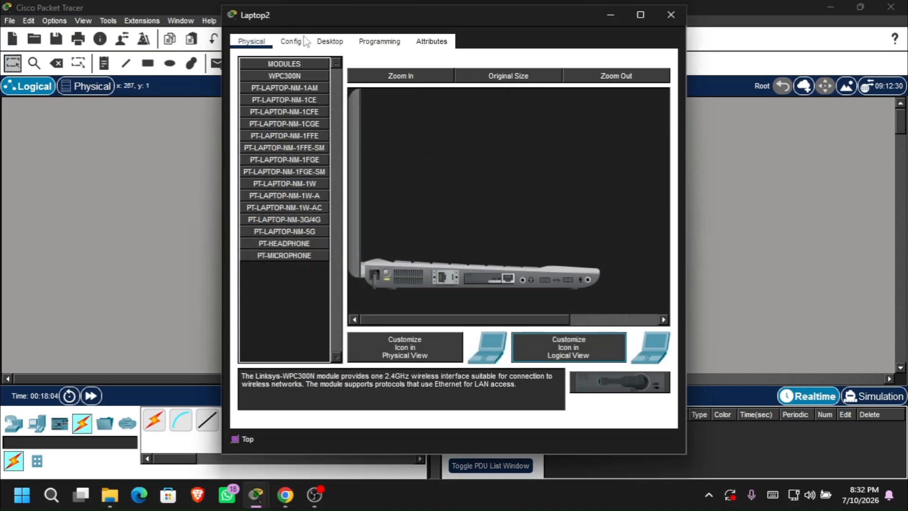
pyautogui.click(330, 41)
pyautogui.click(277, 103)
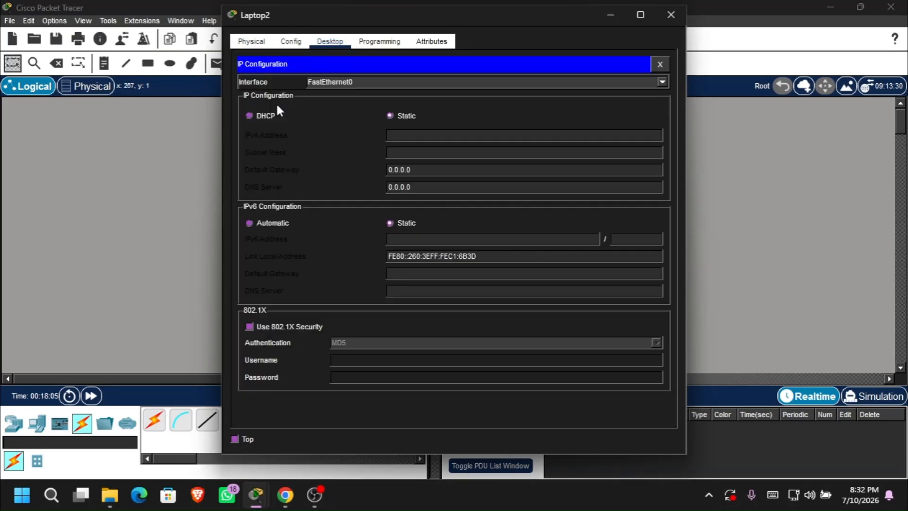
pyautogui.click(250, 115)
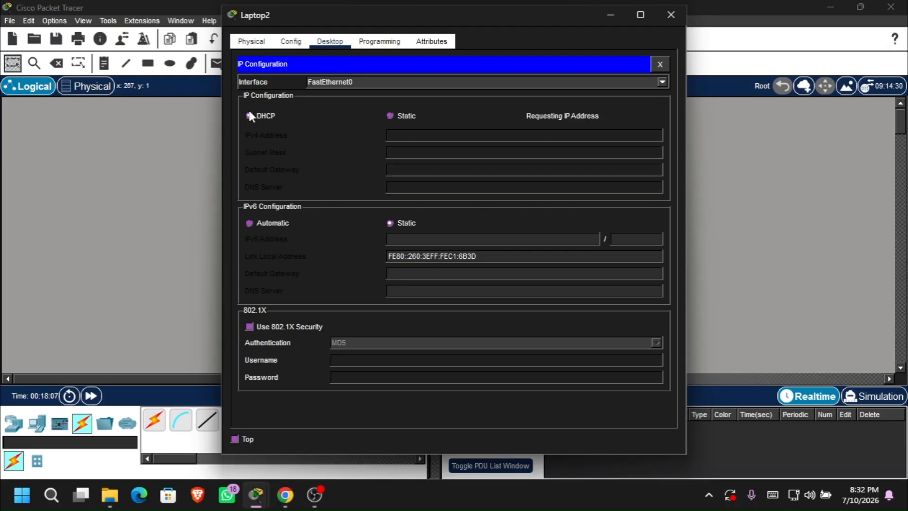
pyautogui.click(248, 223)
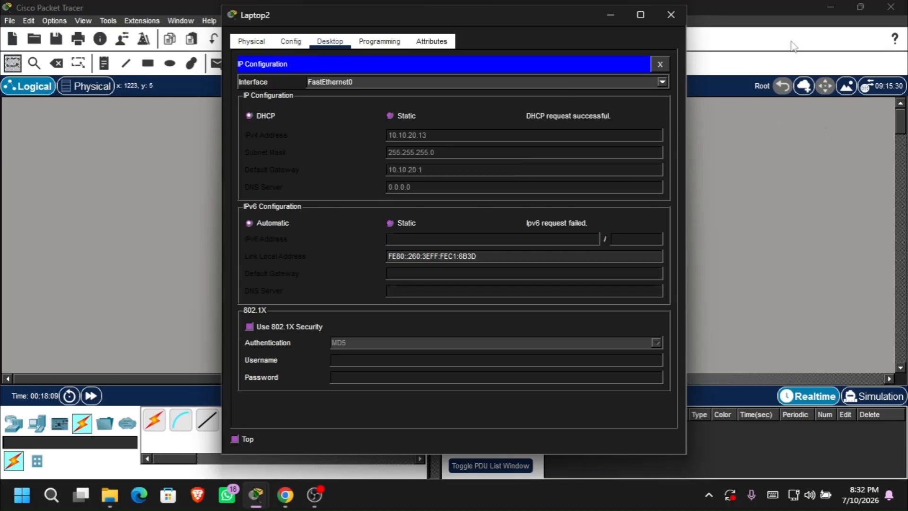
pyautogui.click(671, 14)
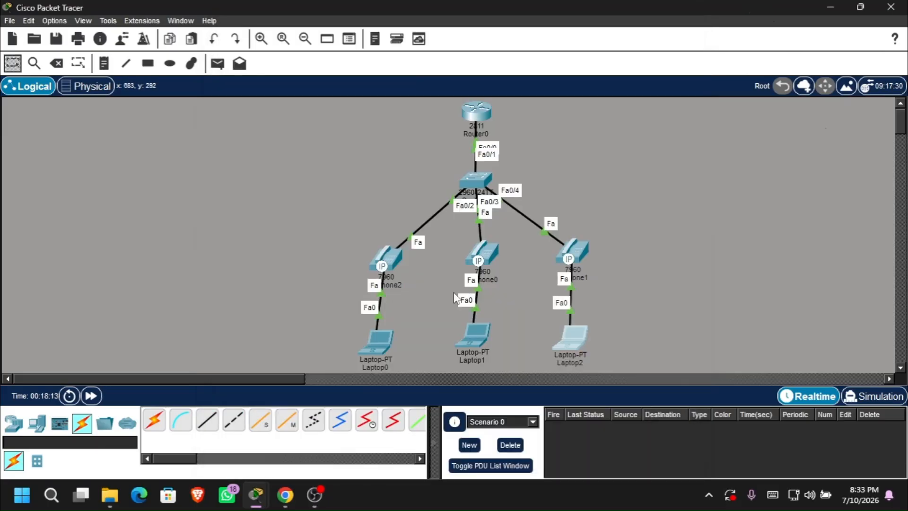
# Call extension 101 from IP Phone1 and return to the topology while it rings
pyautogui.moveTo(489, 257)
pyautogui.moveTo(471, 333)
pyautogui.moveTo(394, 261)
pyautogui.click(570, 253)
pyautogui.click(323, 38)
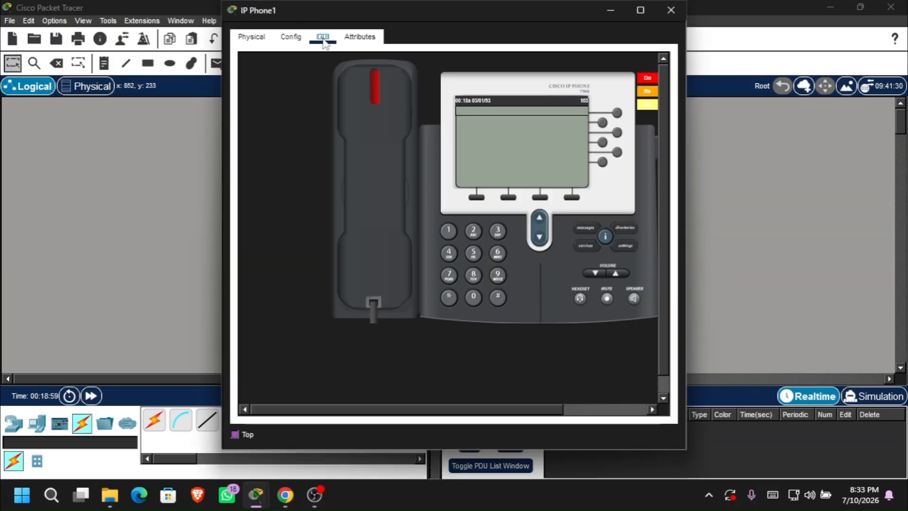
pyautogui.write('10')
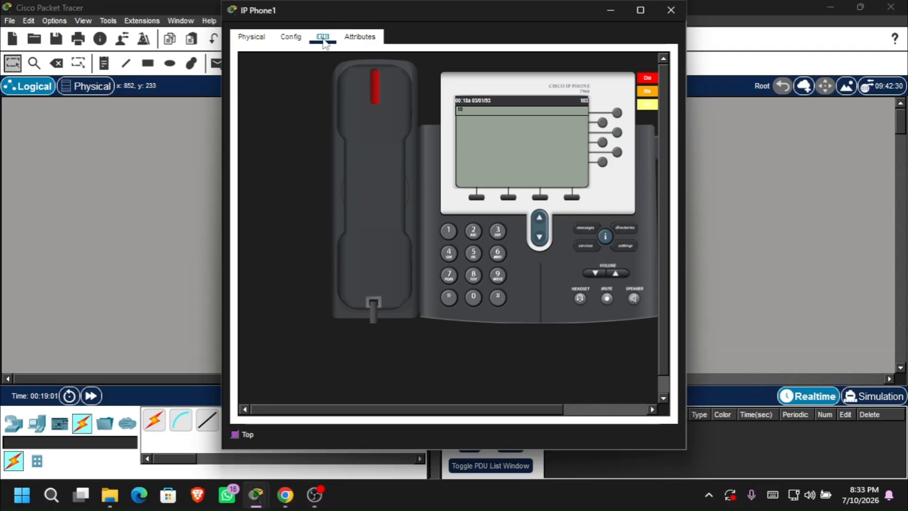
pyautogui.write('1')
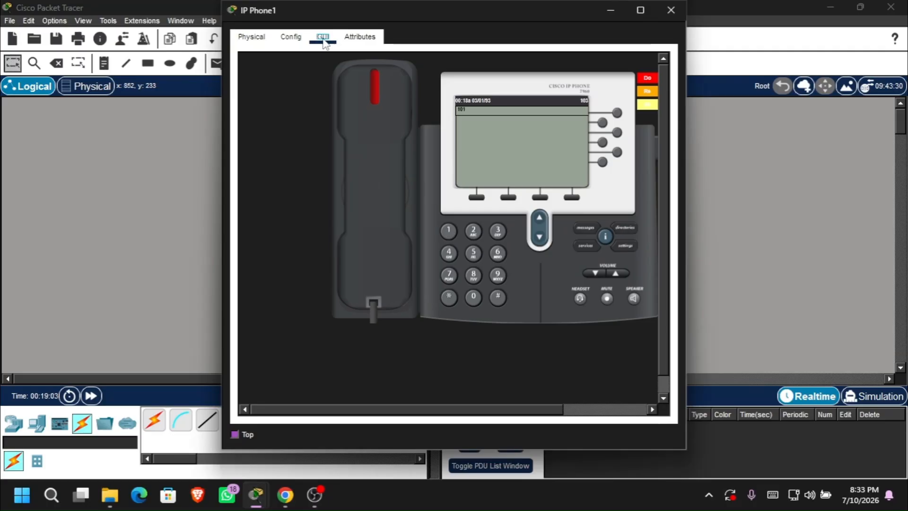
pyautogui.press('Return')
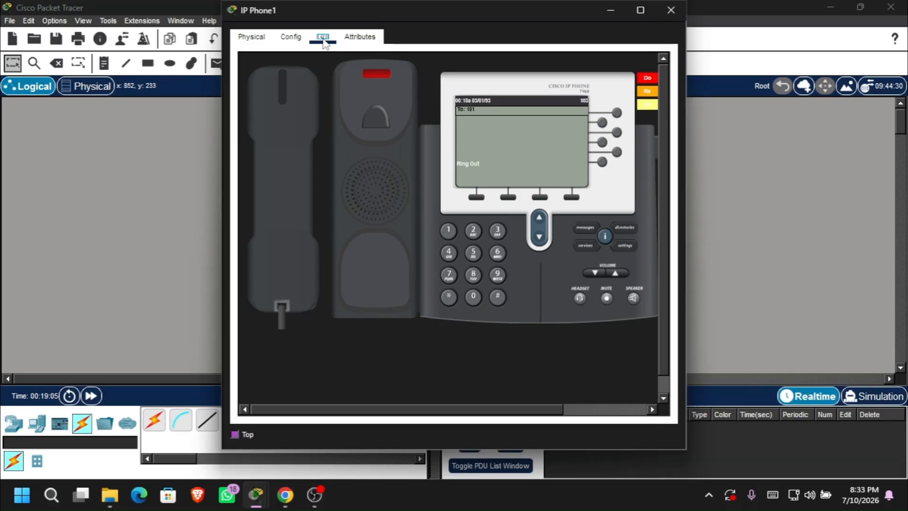
pyautogui.click(611, 9)
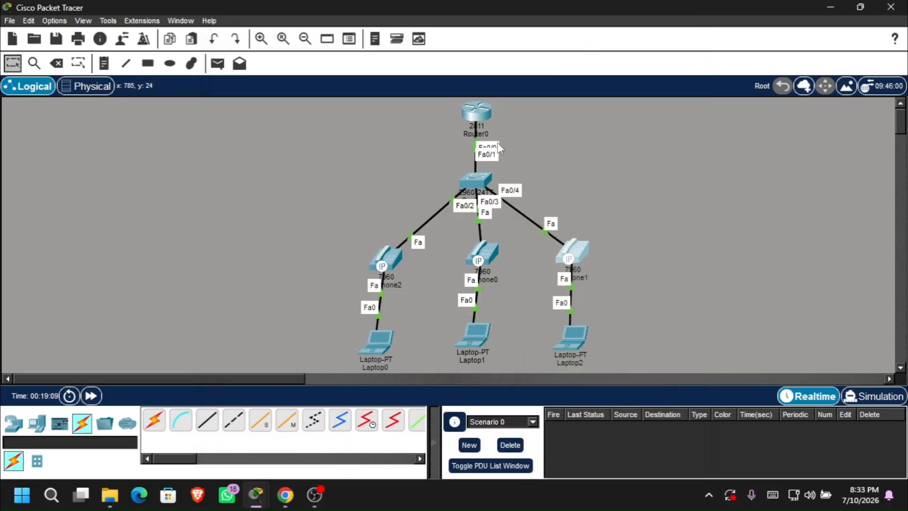
# Answer and end the incoming call on IP Phone2, and call extension 102 from that phone
pyautogui.click(370, 258)
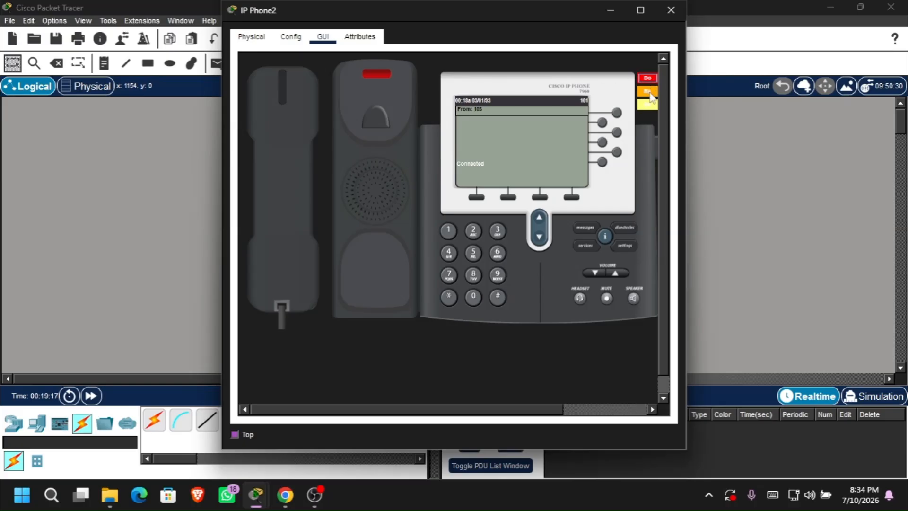
pyautogui.click(271, 190)
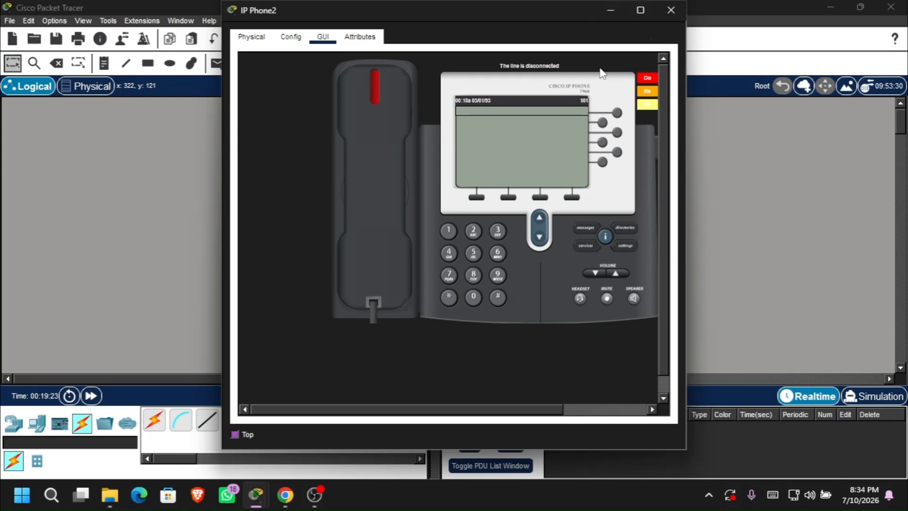
pyautogui.write('102')
pyautogui.press('Return')
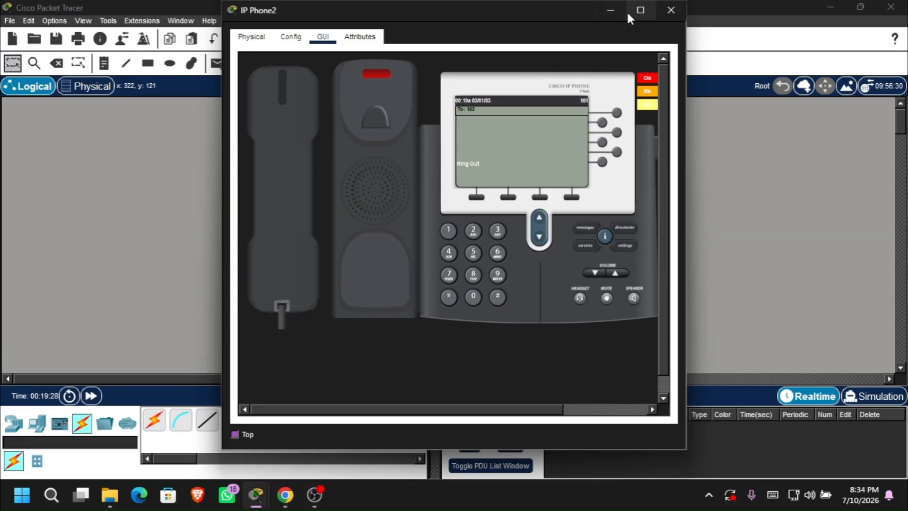
pyautogui.click(610, 5)
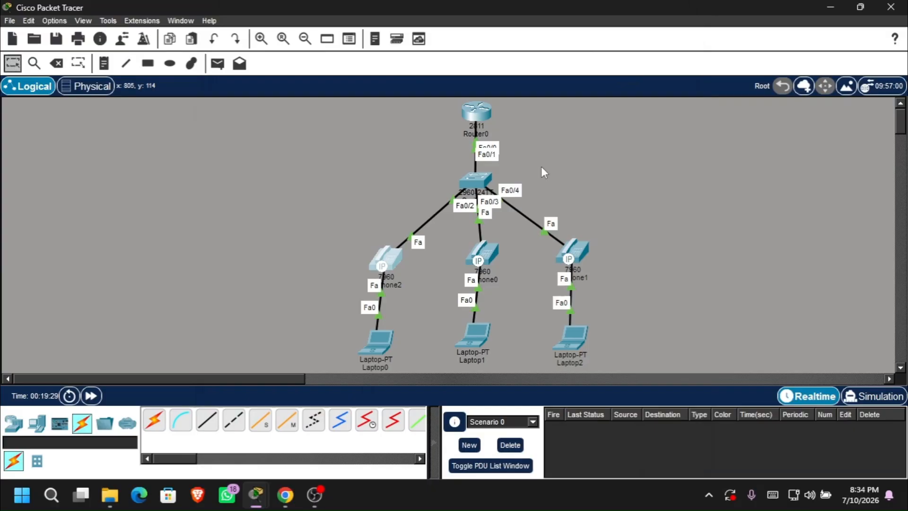
# Answer the incoming call on IP Phone0, play the Do tone, and hang up to return to the topology
pyautogui.click(482, 247)
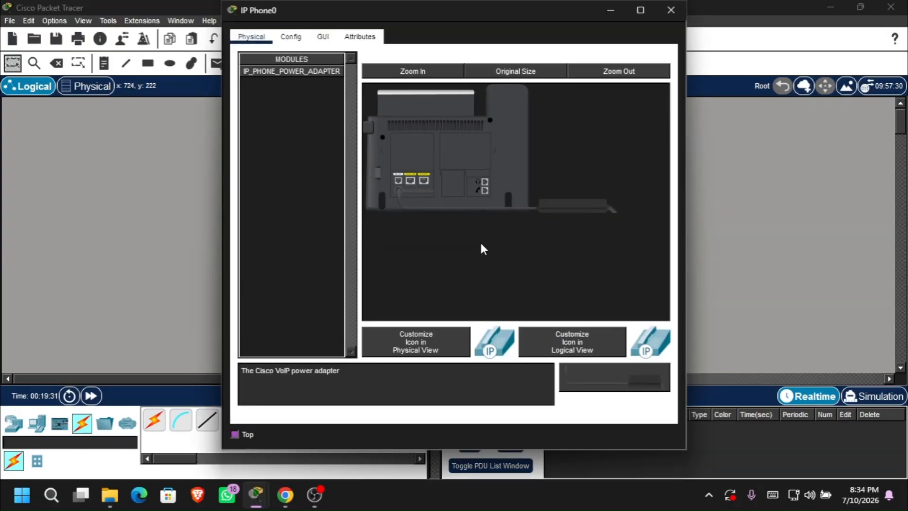
pyautogui.click(321, 39)
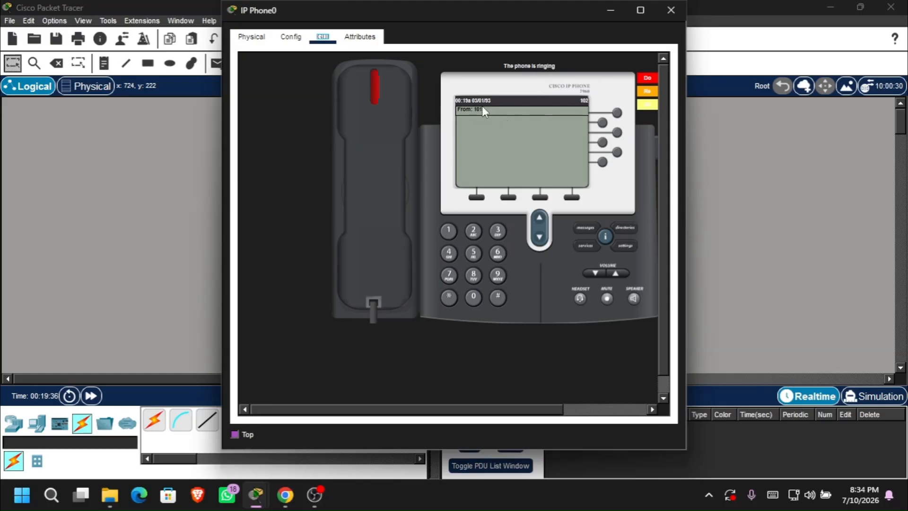
pyautogui.click(389, 155)
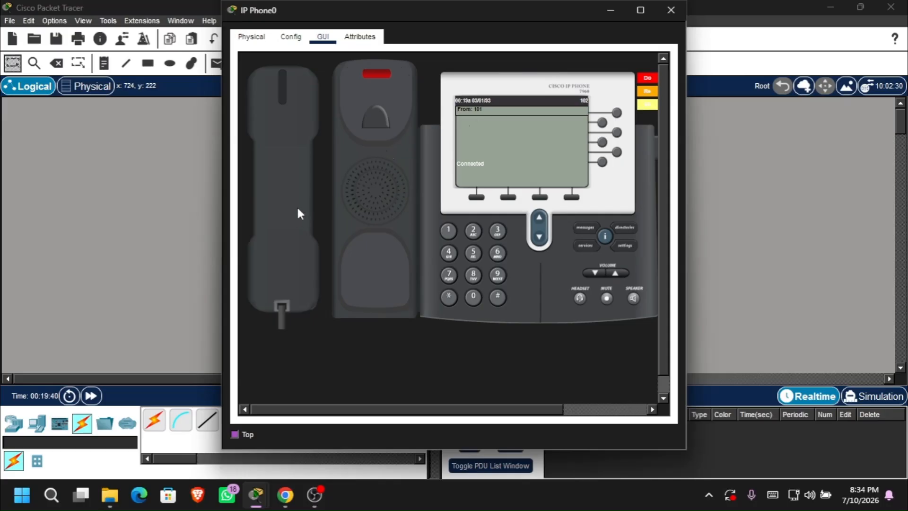
pyautogui.click(647, 77)
pyautogui.click(270, 195)
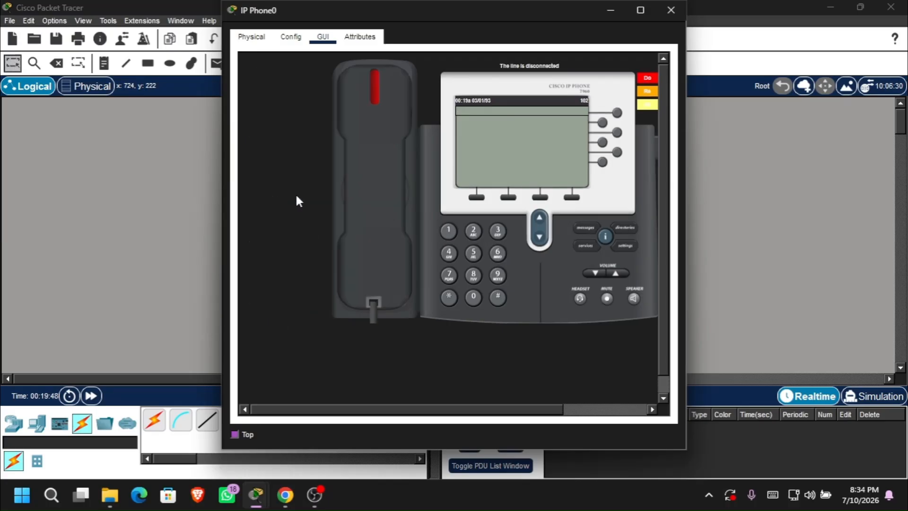
pyautogui.click(672, 11)
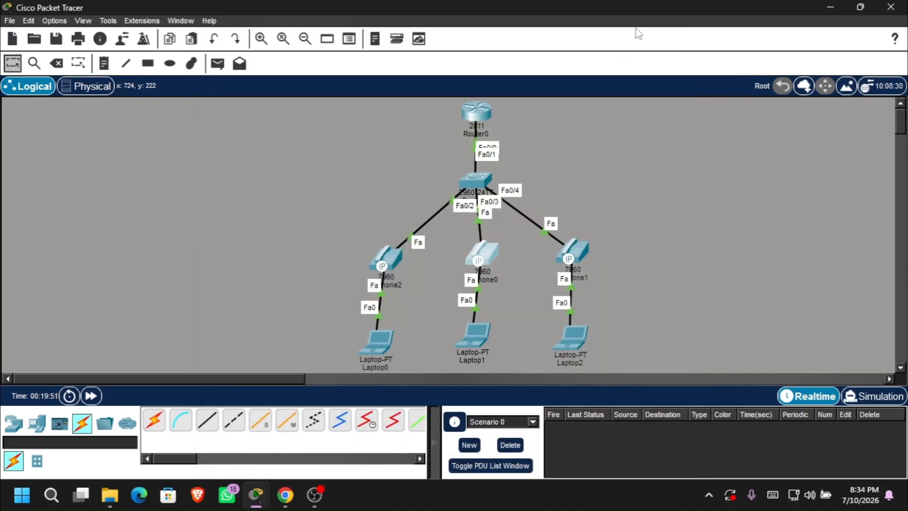